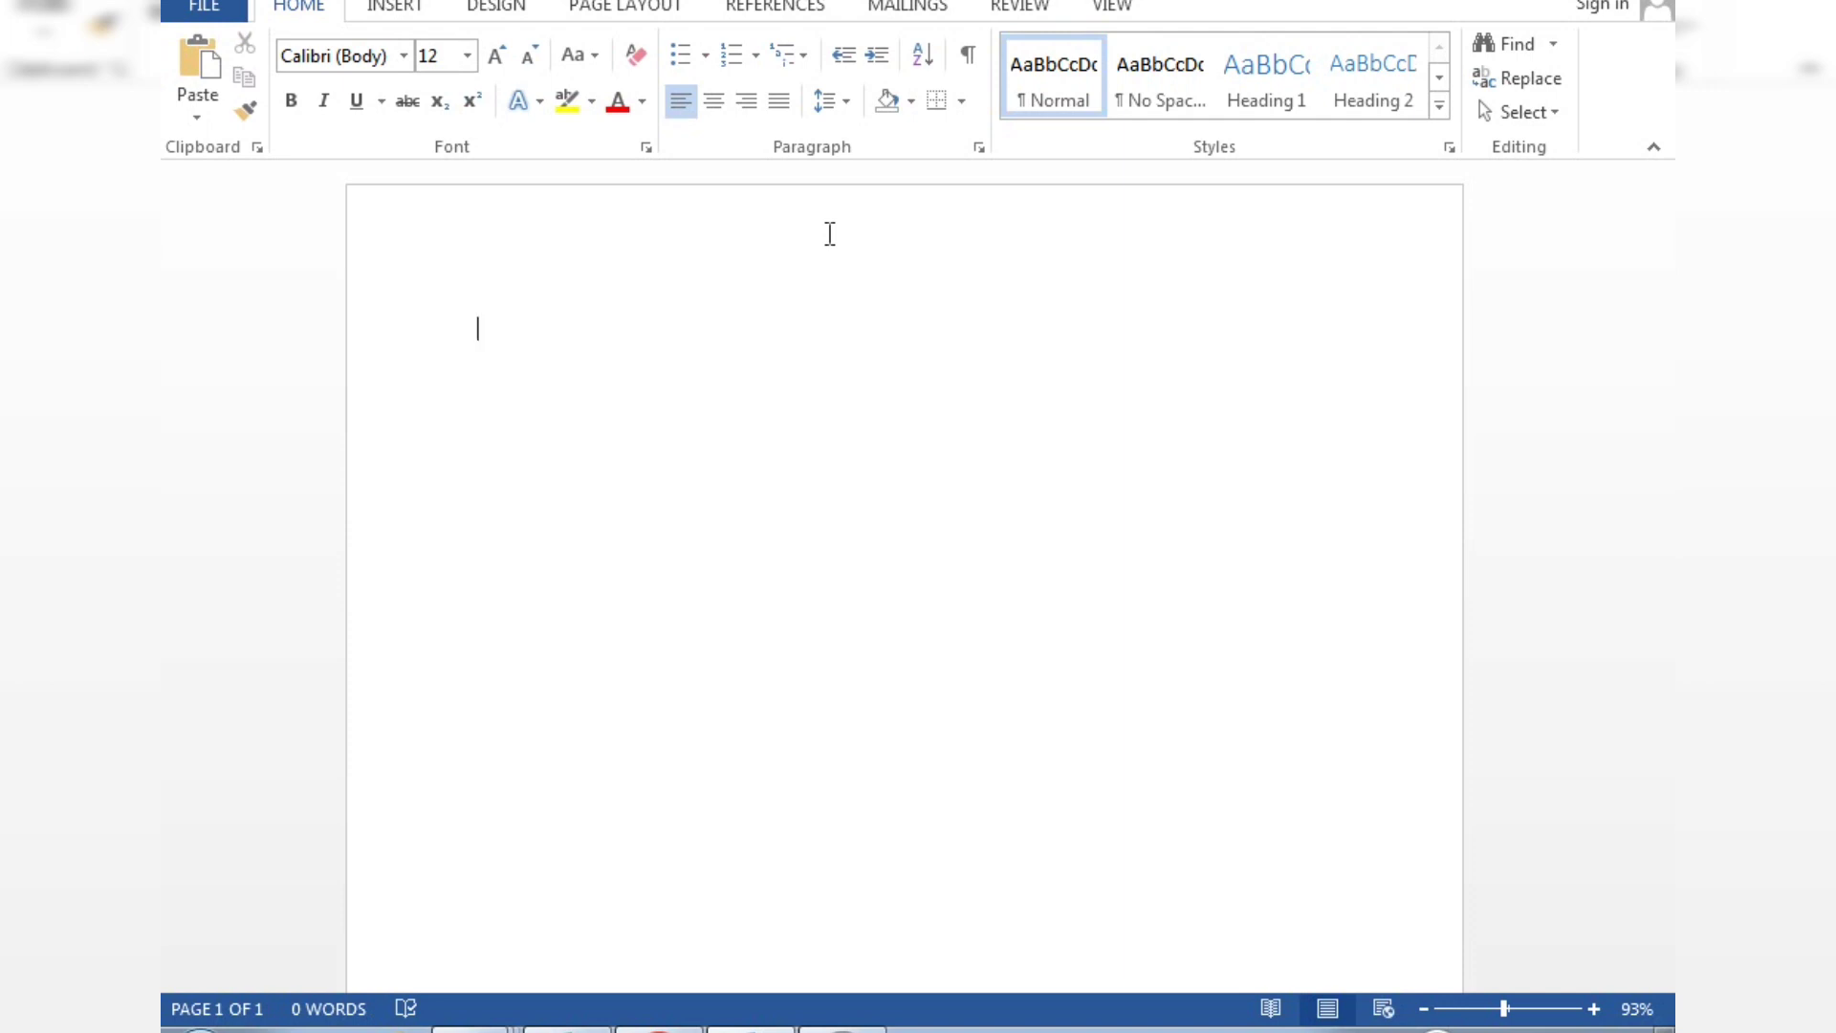
Step: Enter the career objective paragraph beginning "To be a part of an organization or a company" at the start of the blank document
click(635, 304)
text(To be a part of an organization or a company where I can grow in terms of knowledge, skills and attitude and put to an effective use my analytical abilities and professional competence in the area of accounting, auditing and taxation, so as to align self development with organization.)
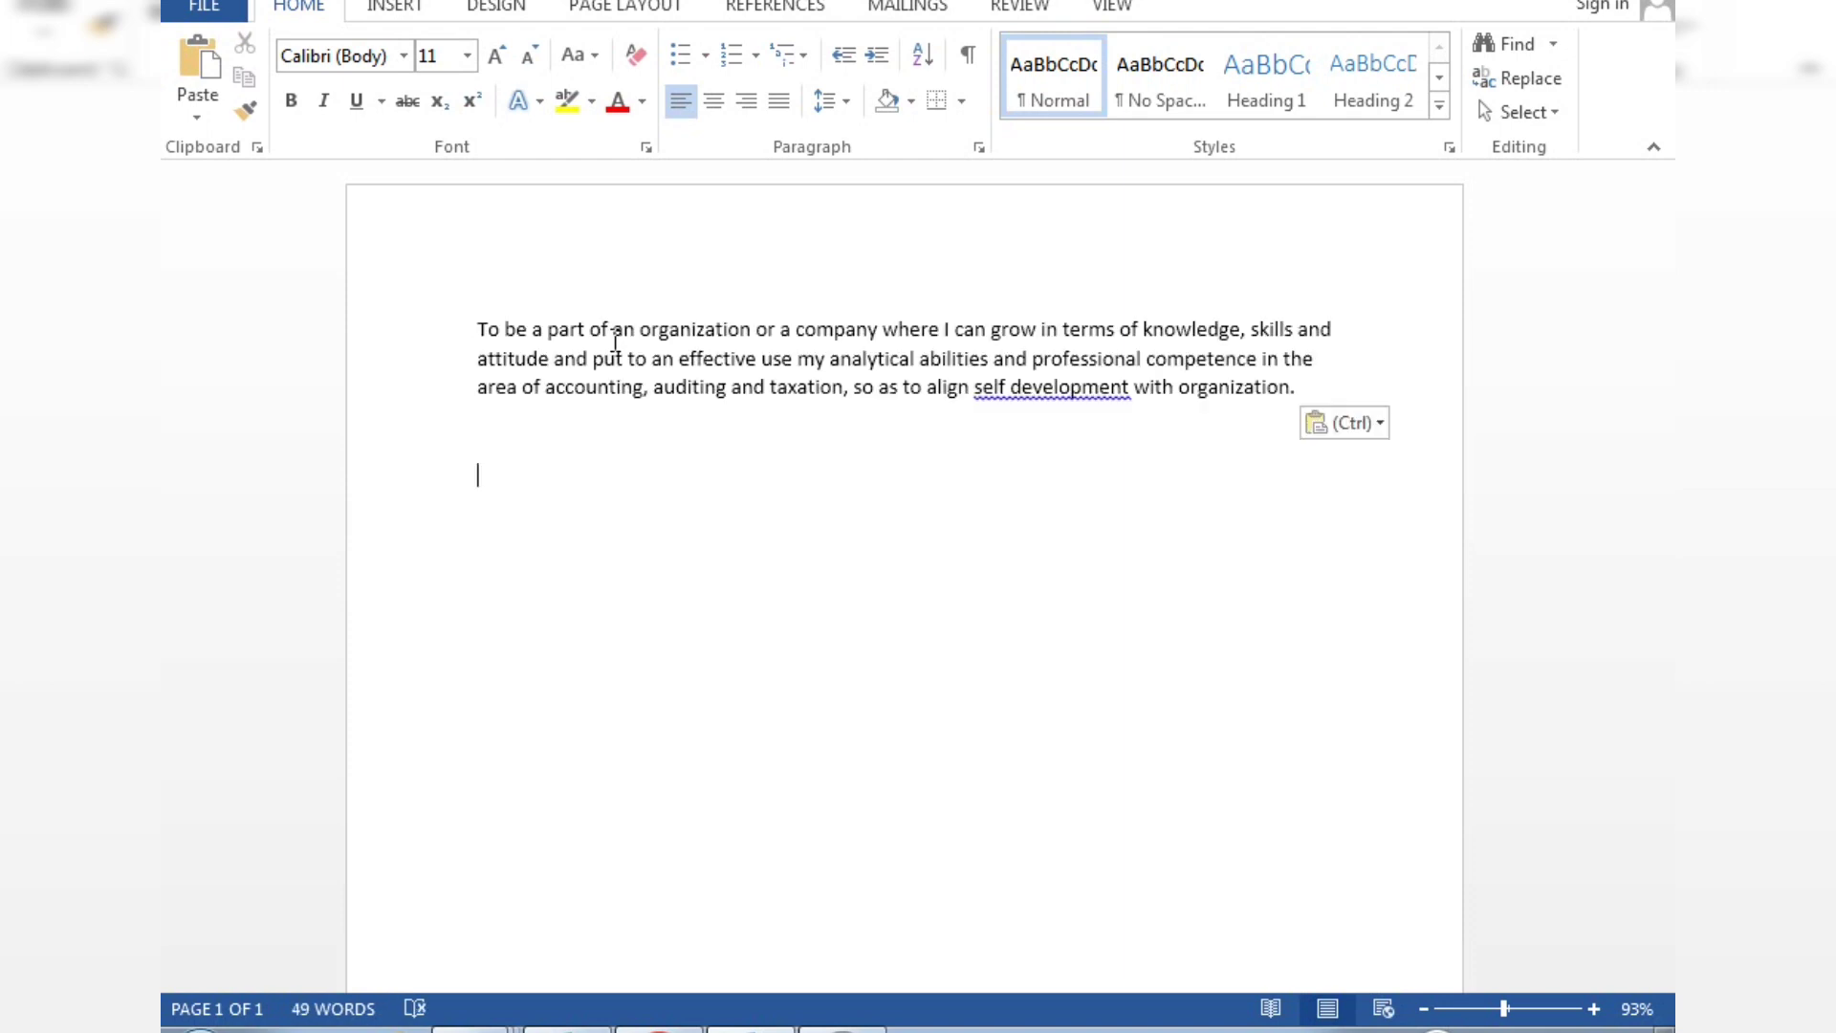
click(619, 500)
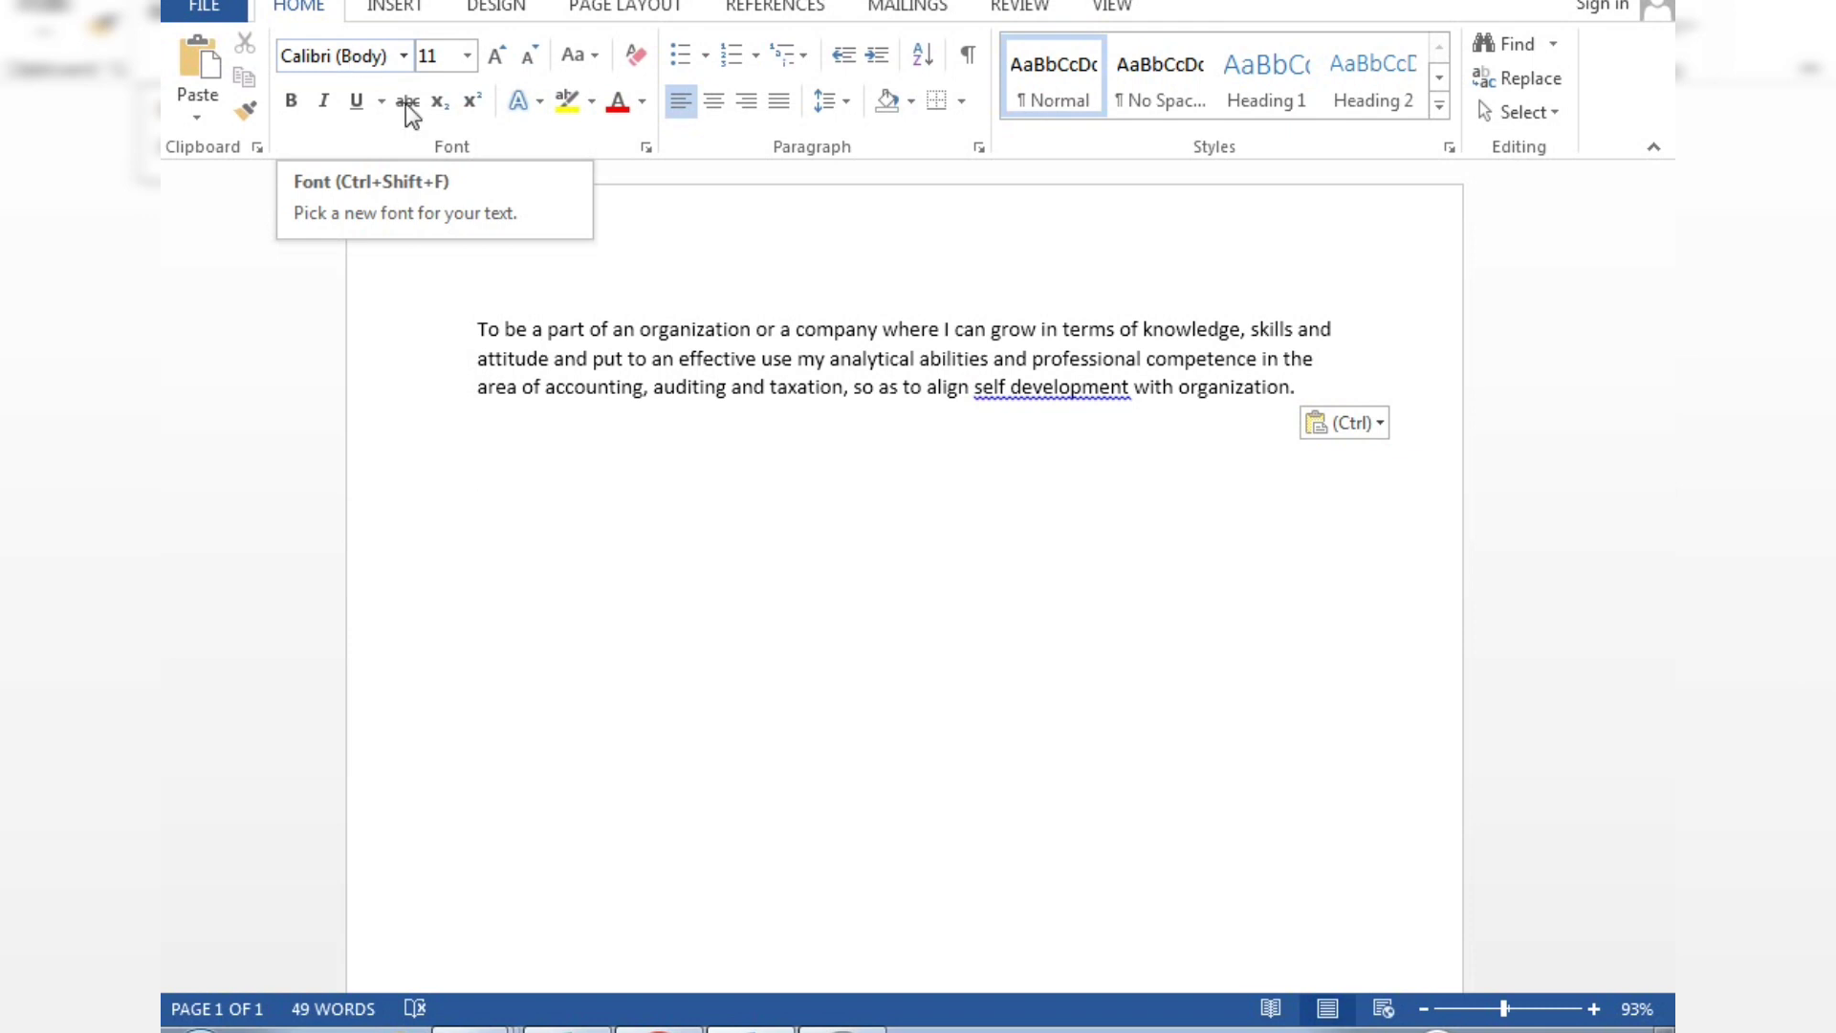
Step: Change the font of the whole paragraph to Batang
click(478, 328)
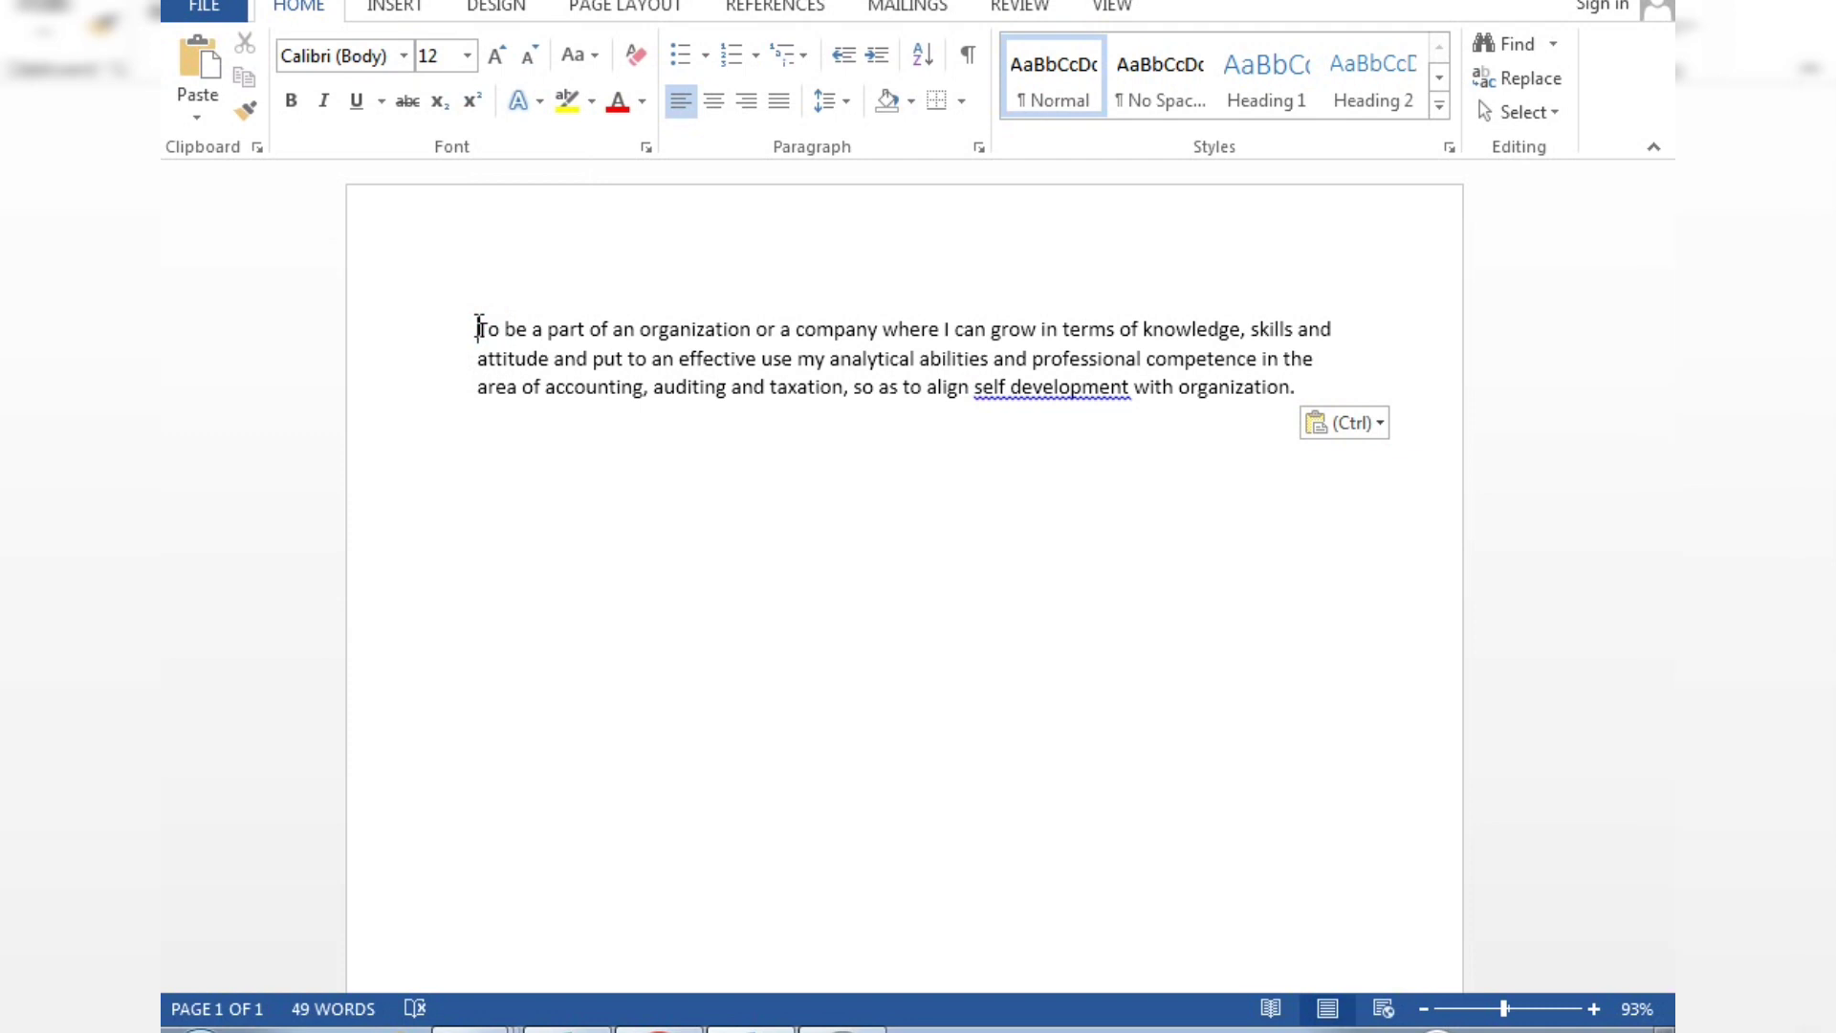
key(shift+Down)
key(shift+Down)
key(shift+Down)
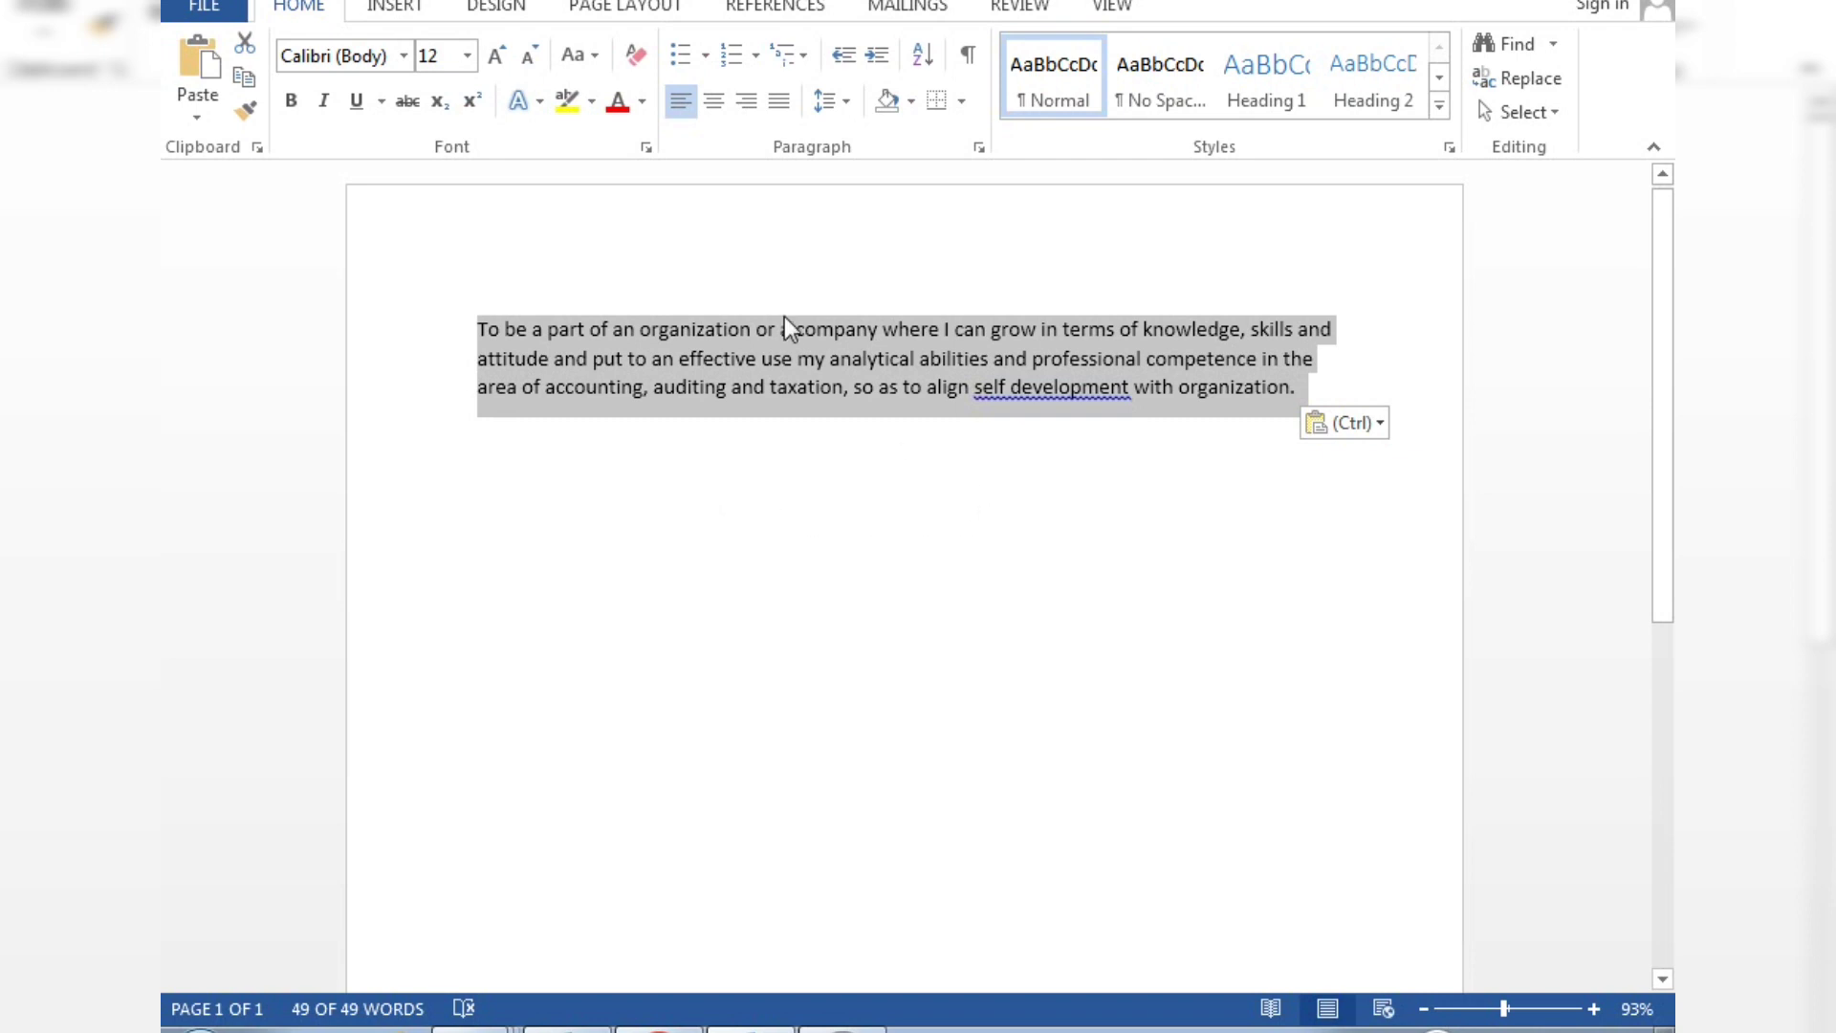
click(404, 56)
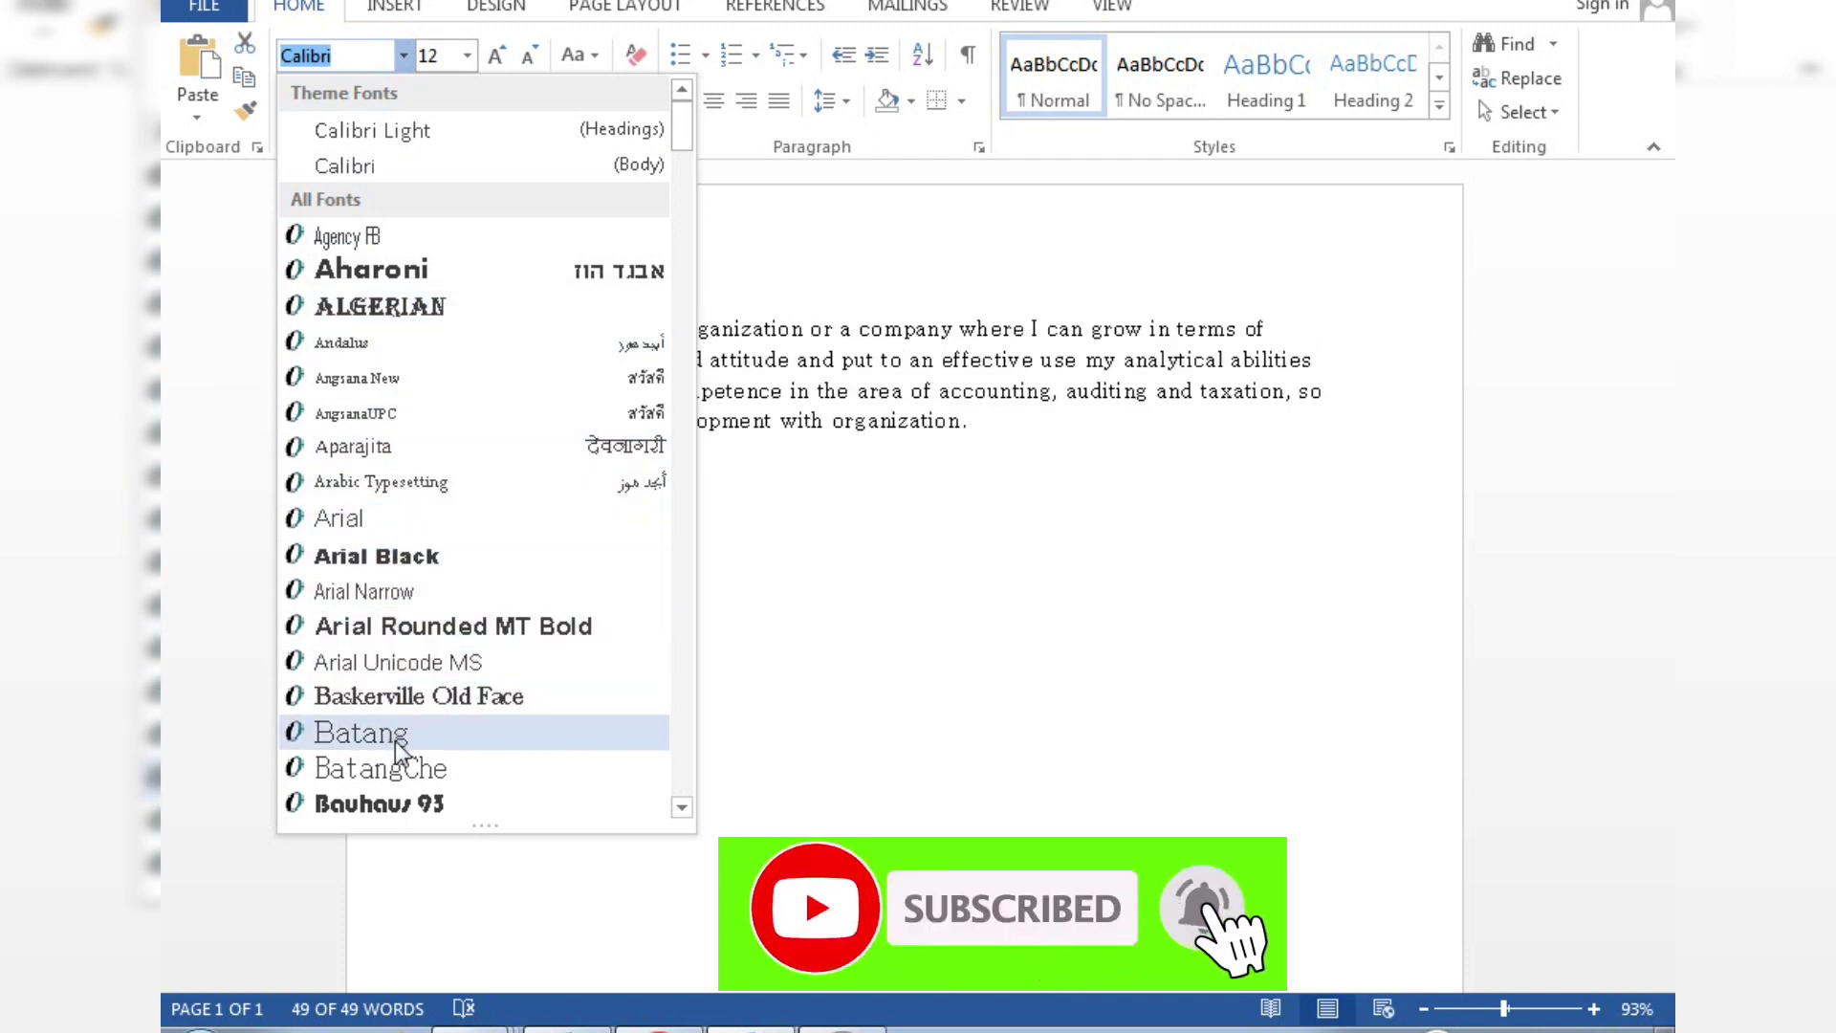
click(682, 808)
click(682, 808)
drag(682, 808, 682, 811)
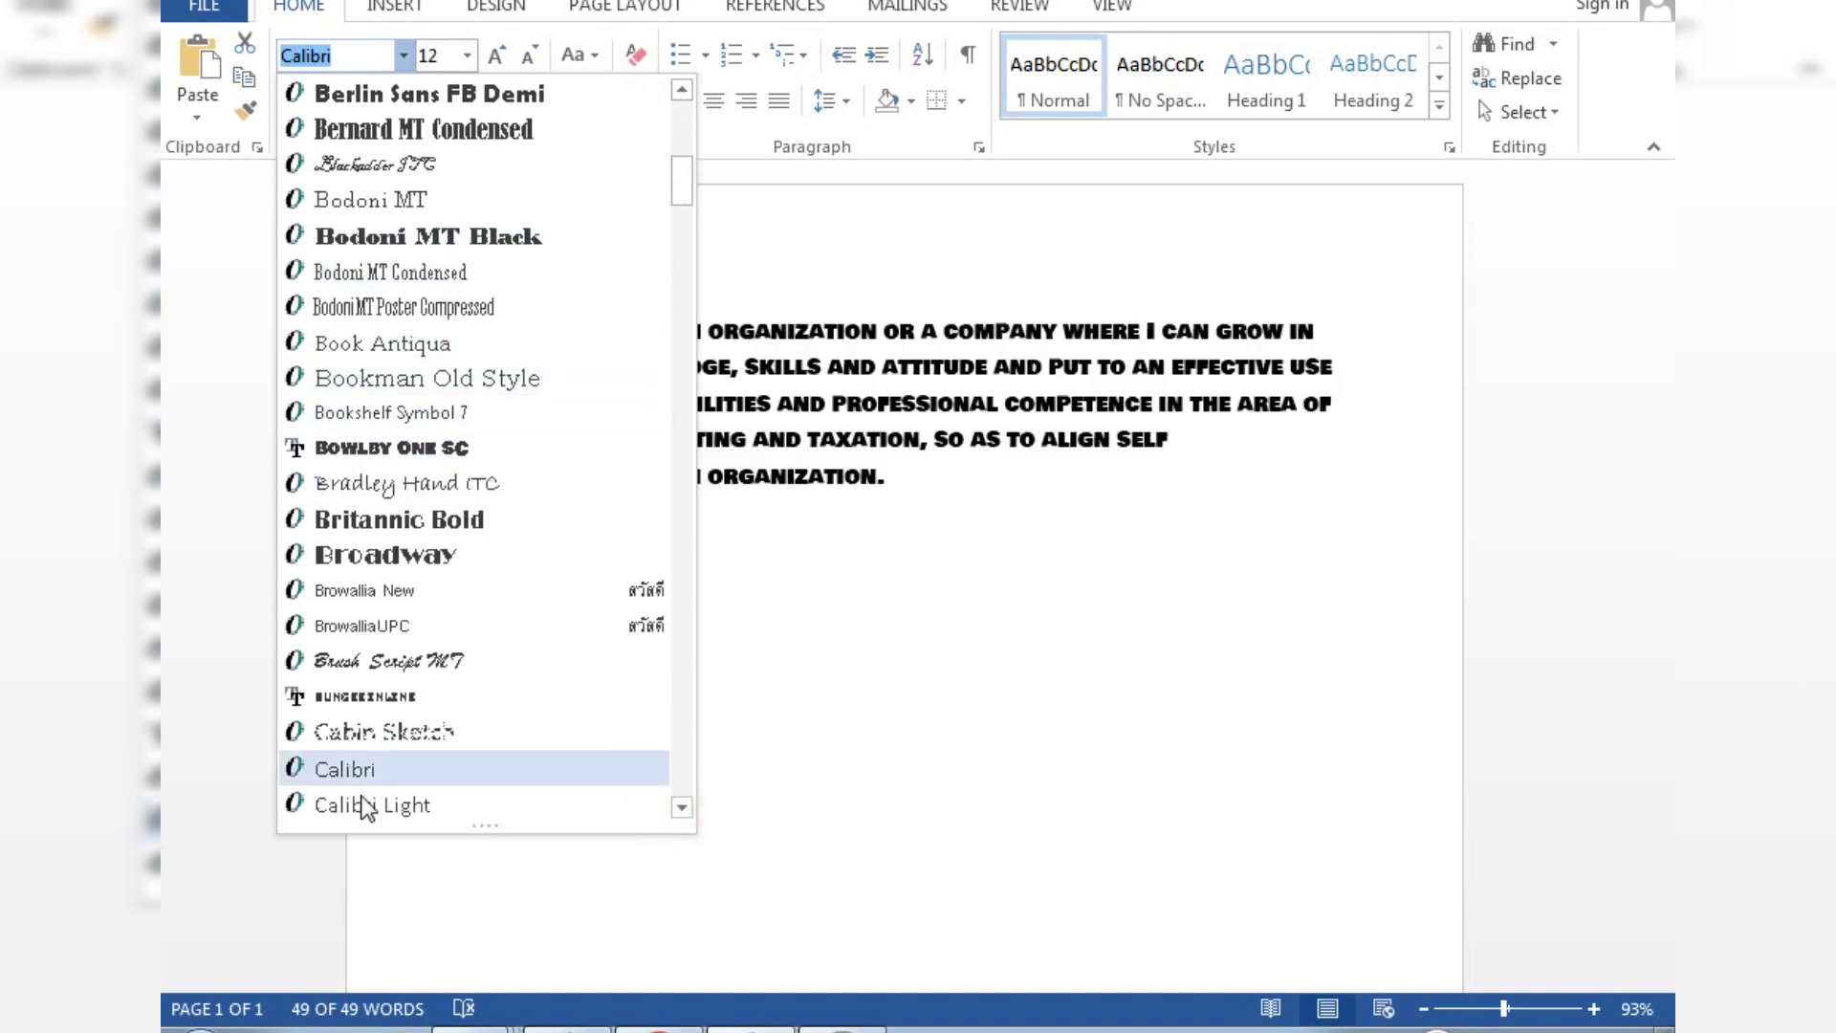
drag(681, 96, 683, 95)
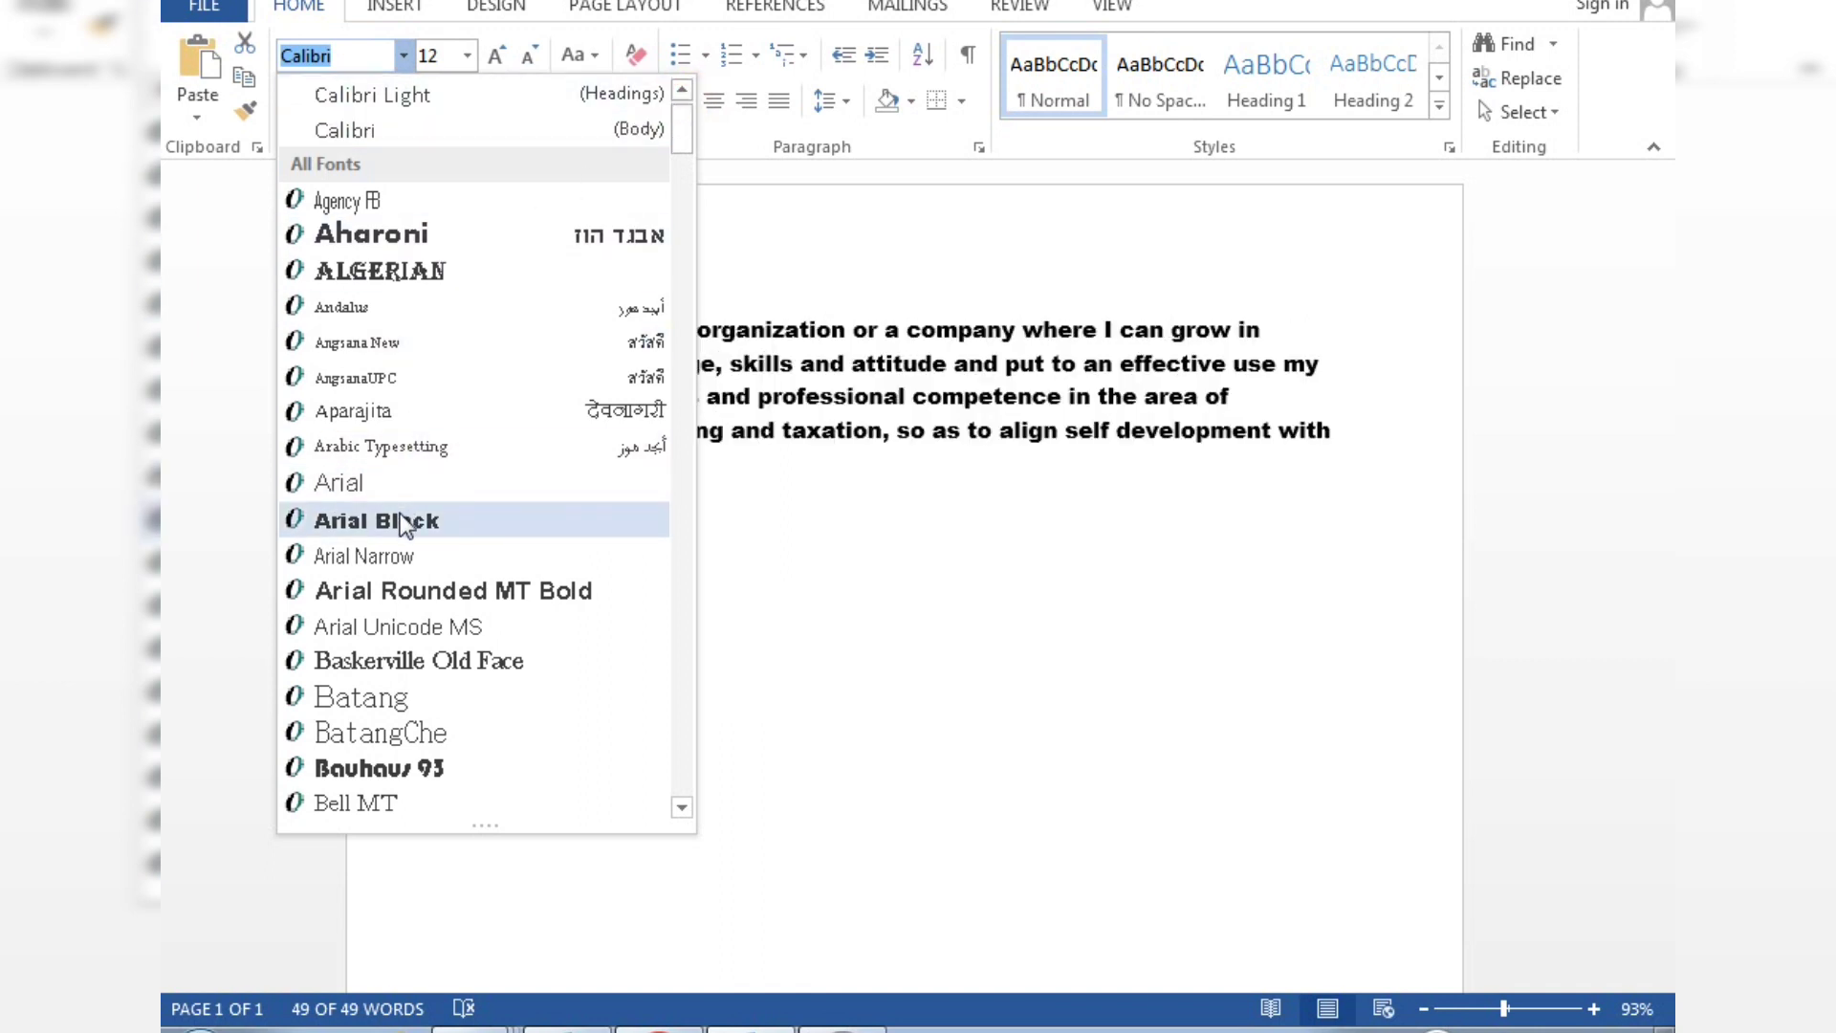
click(384, 697)
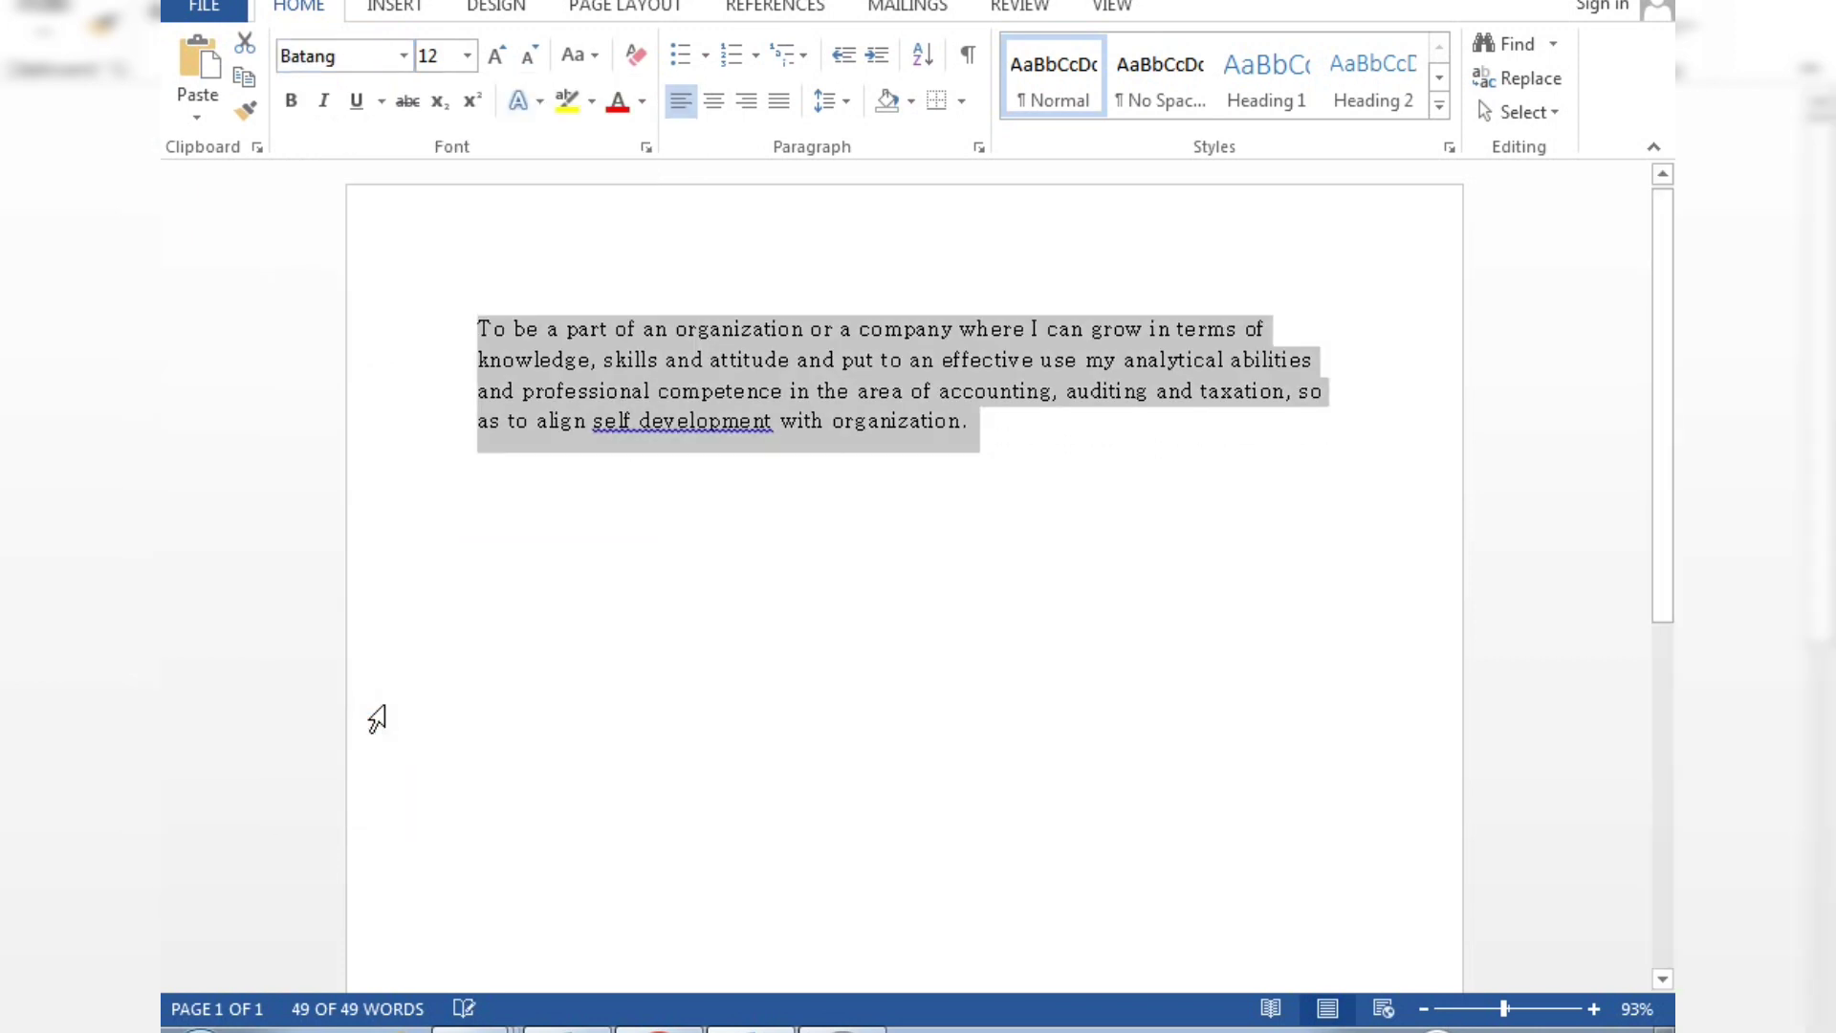
click(579, 650)
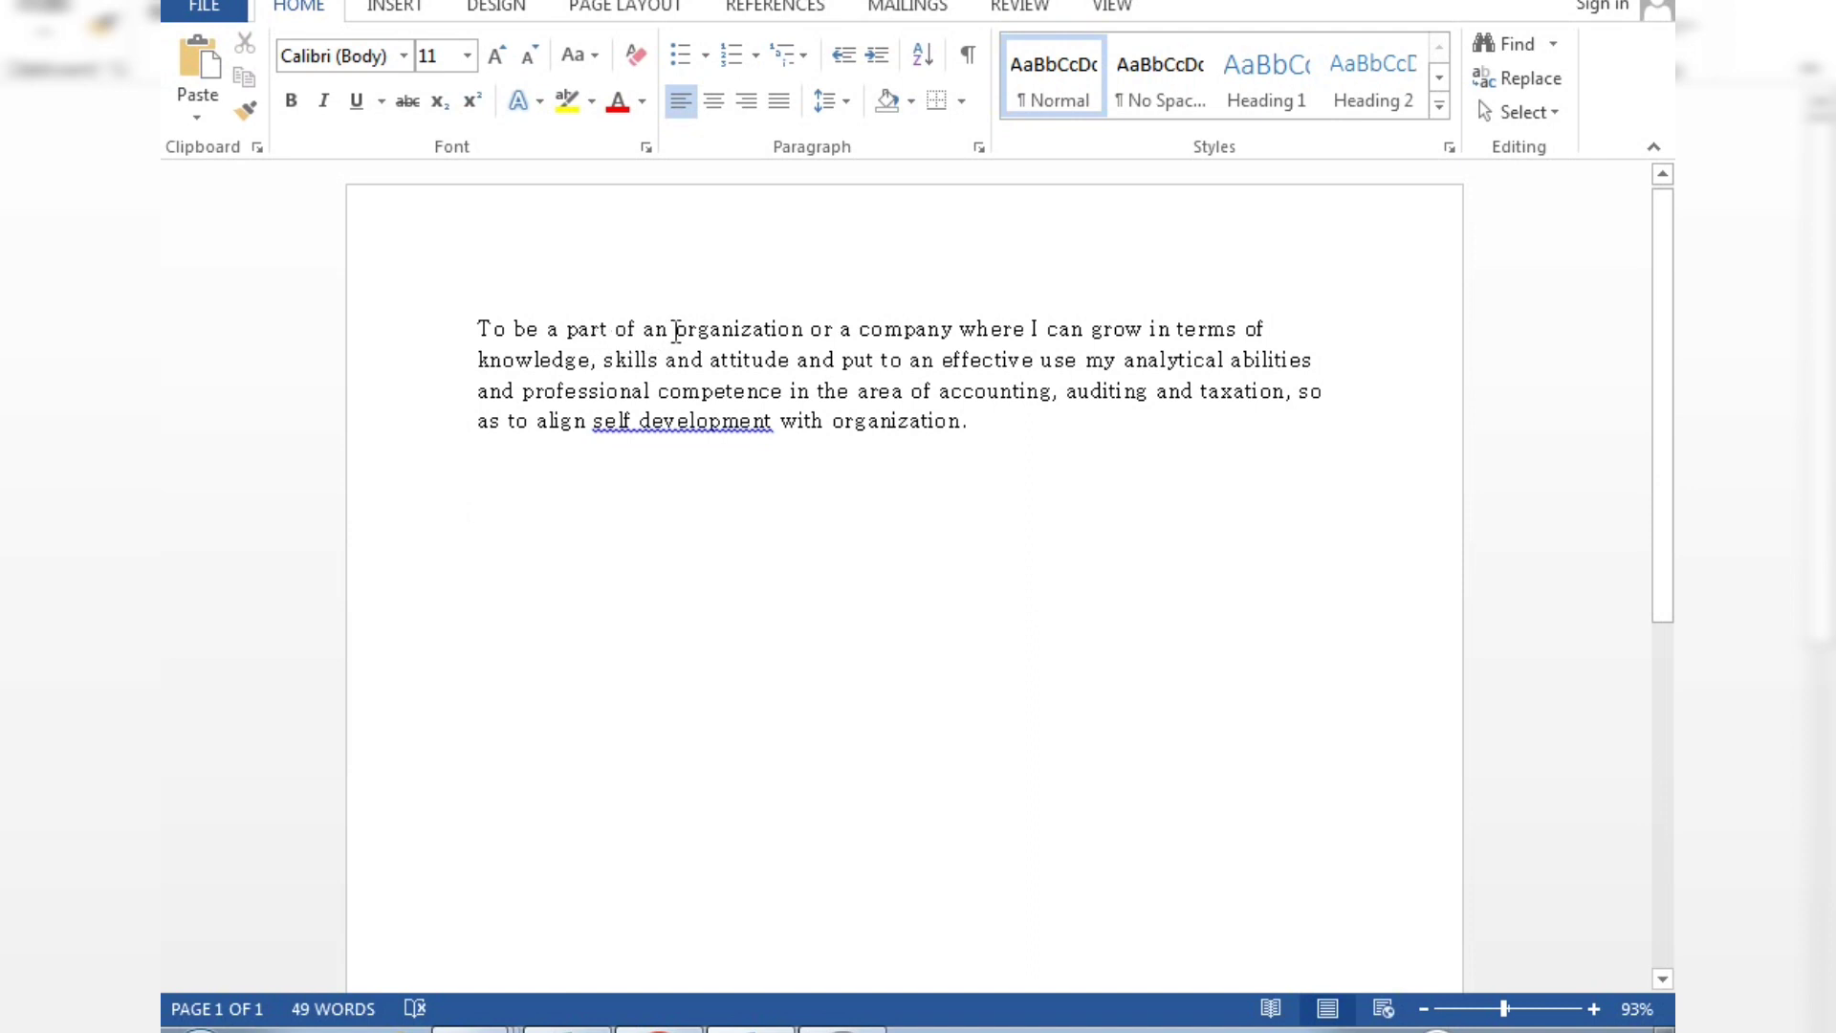
Step: Make the word "organization" in the paragraph's first line bold and increase its font size to 14
drag(676, 330, 803, 312)
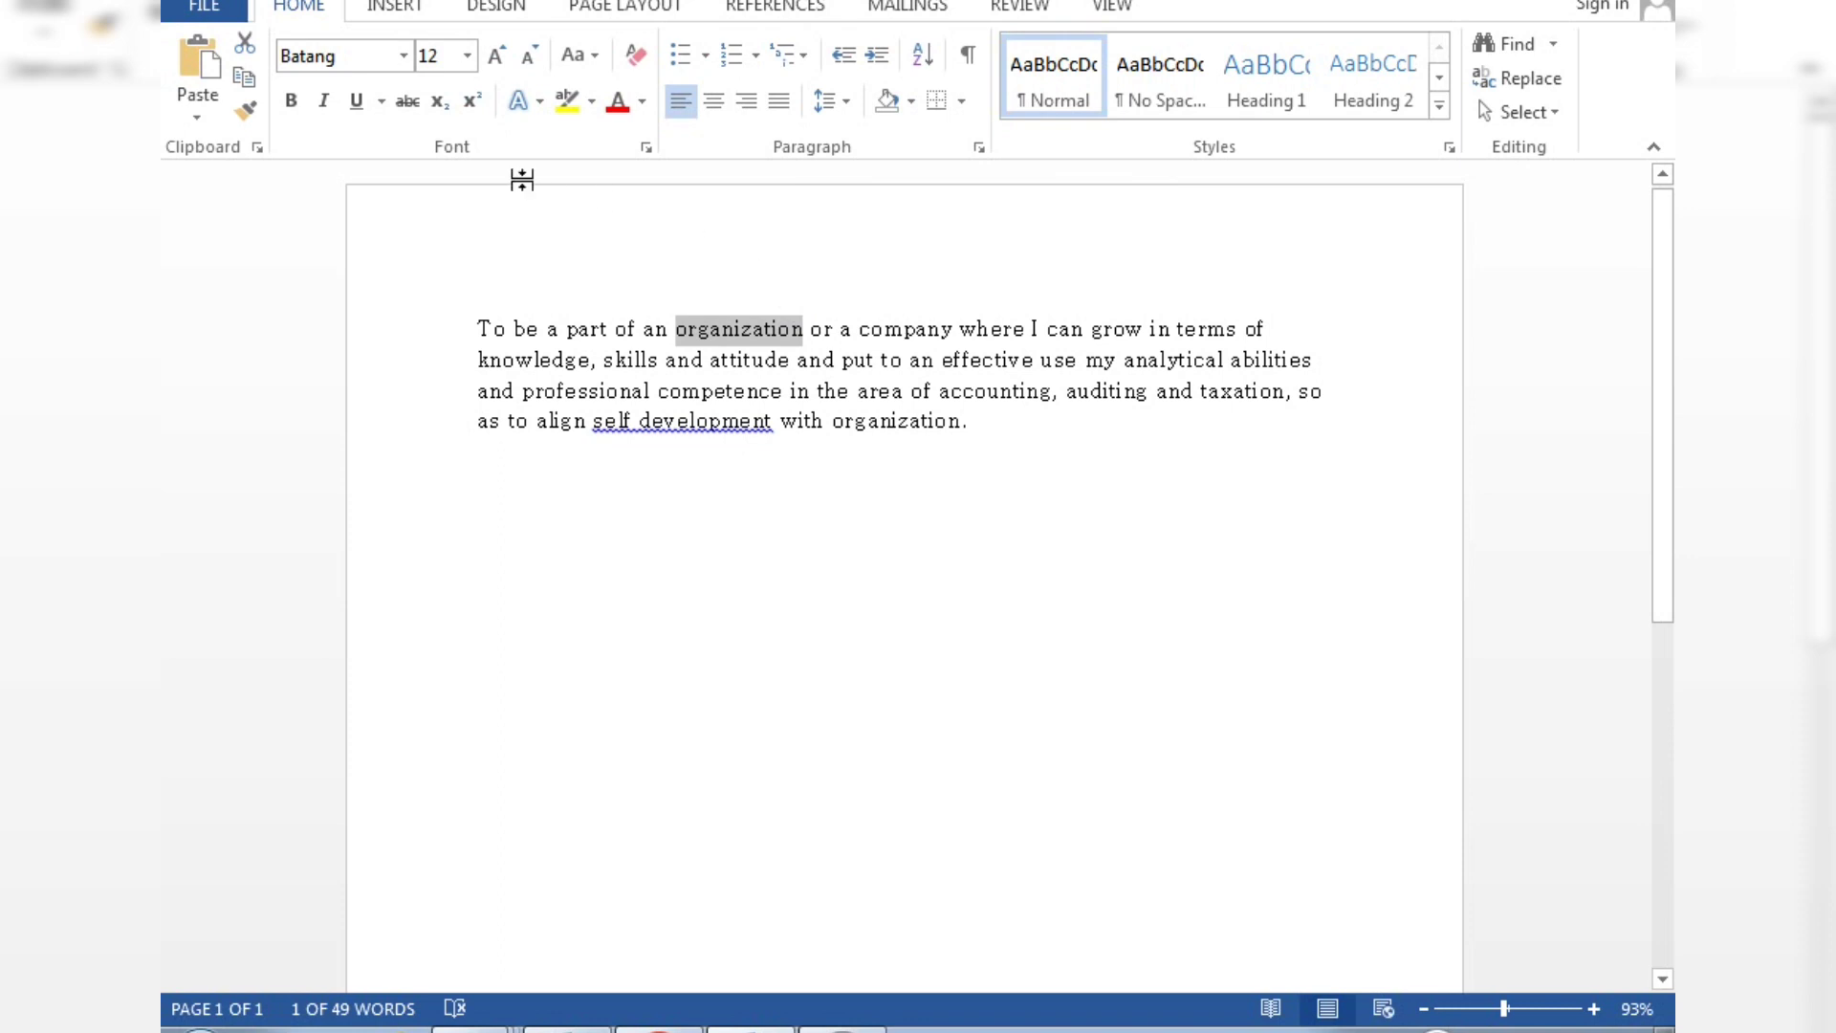
click(296, 97)
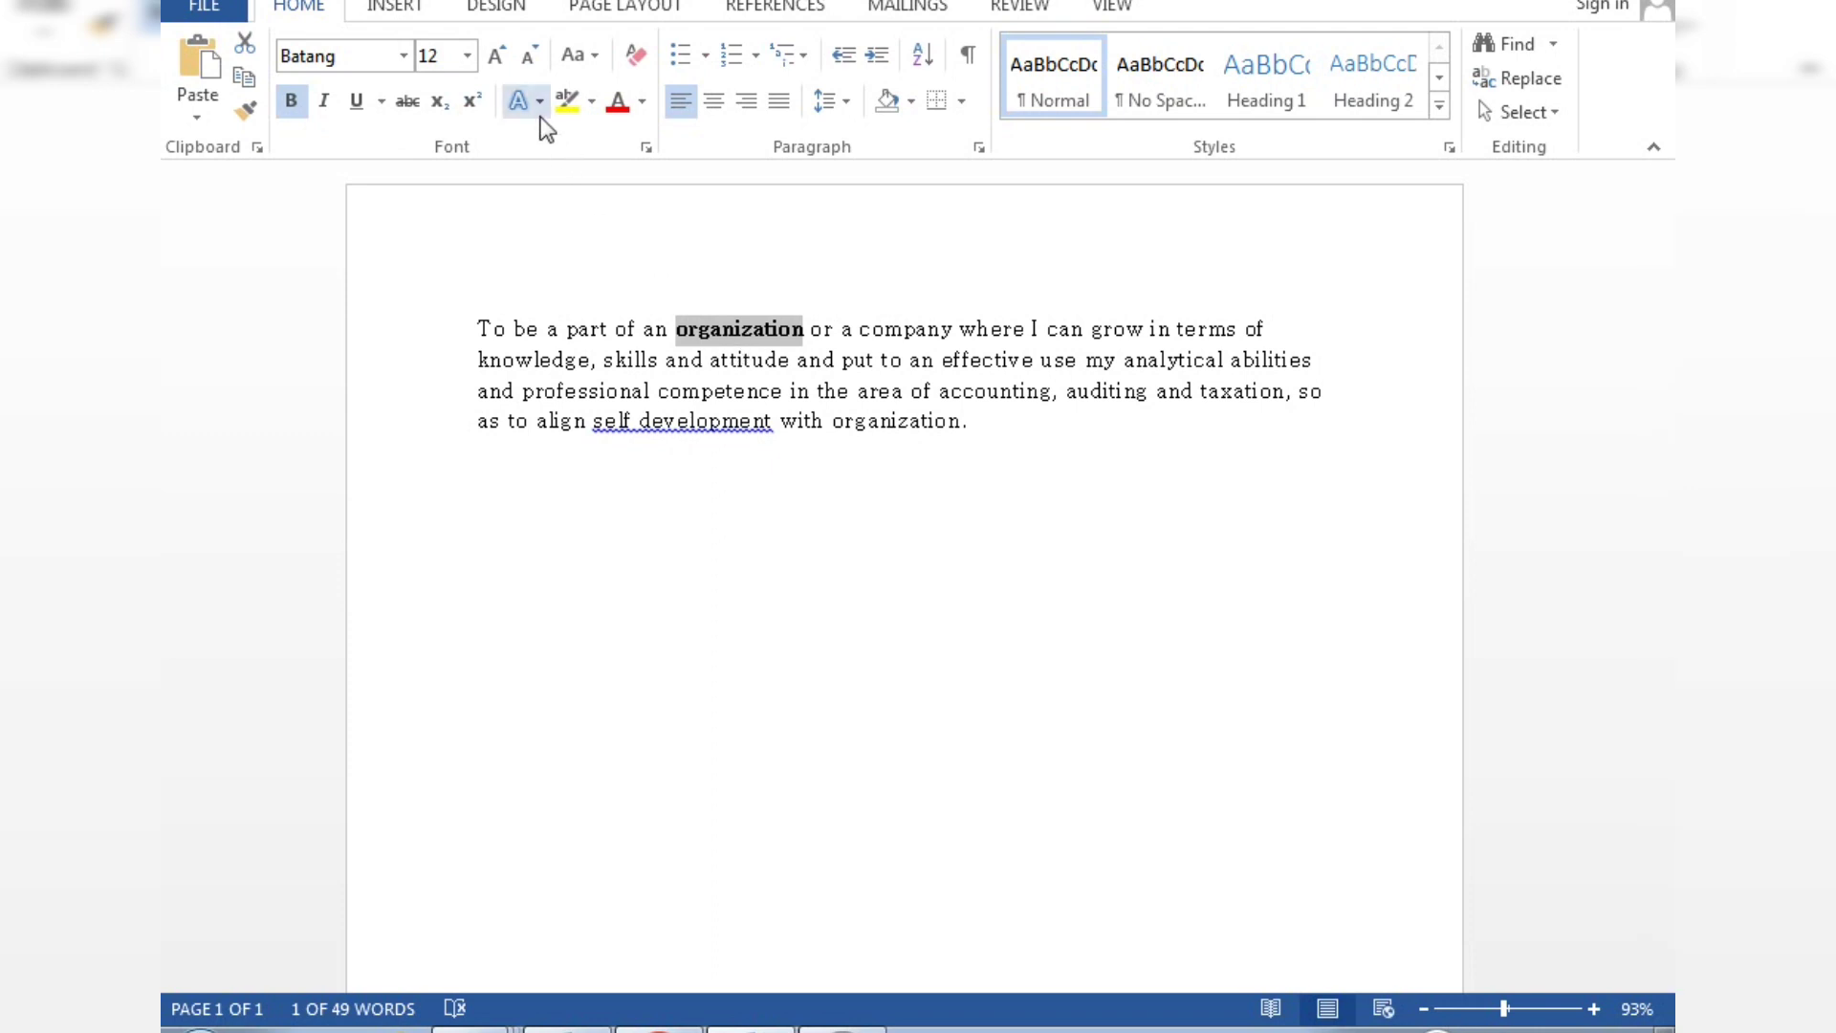
click(502, 59)
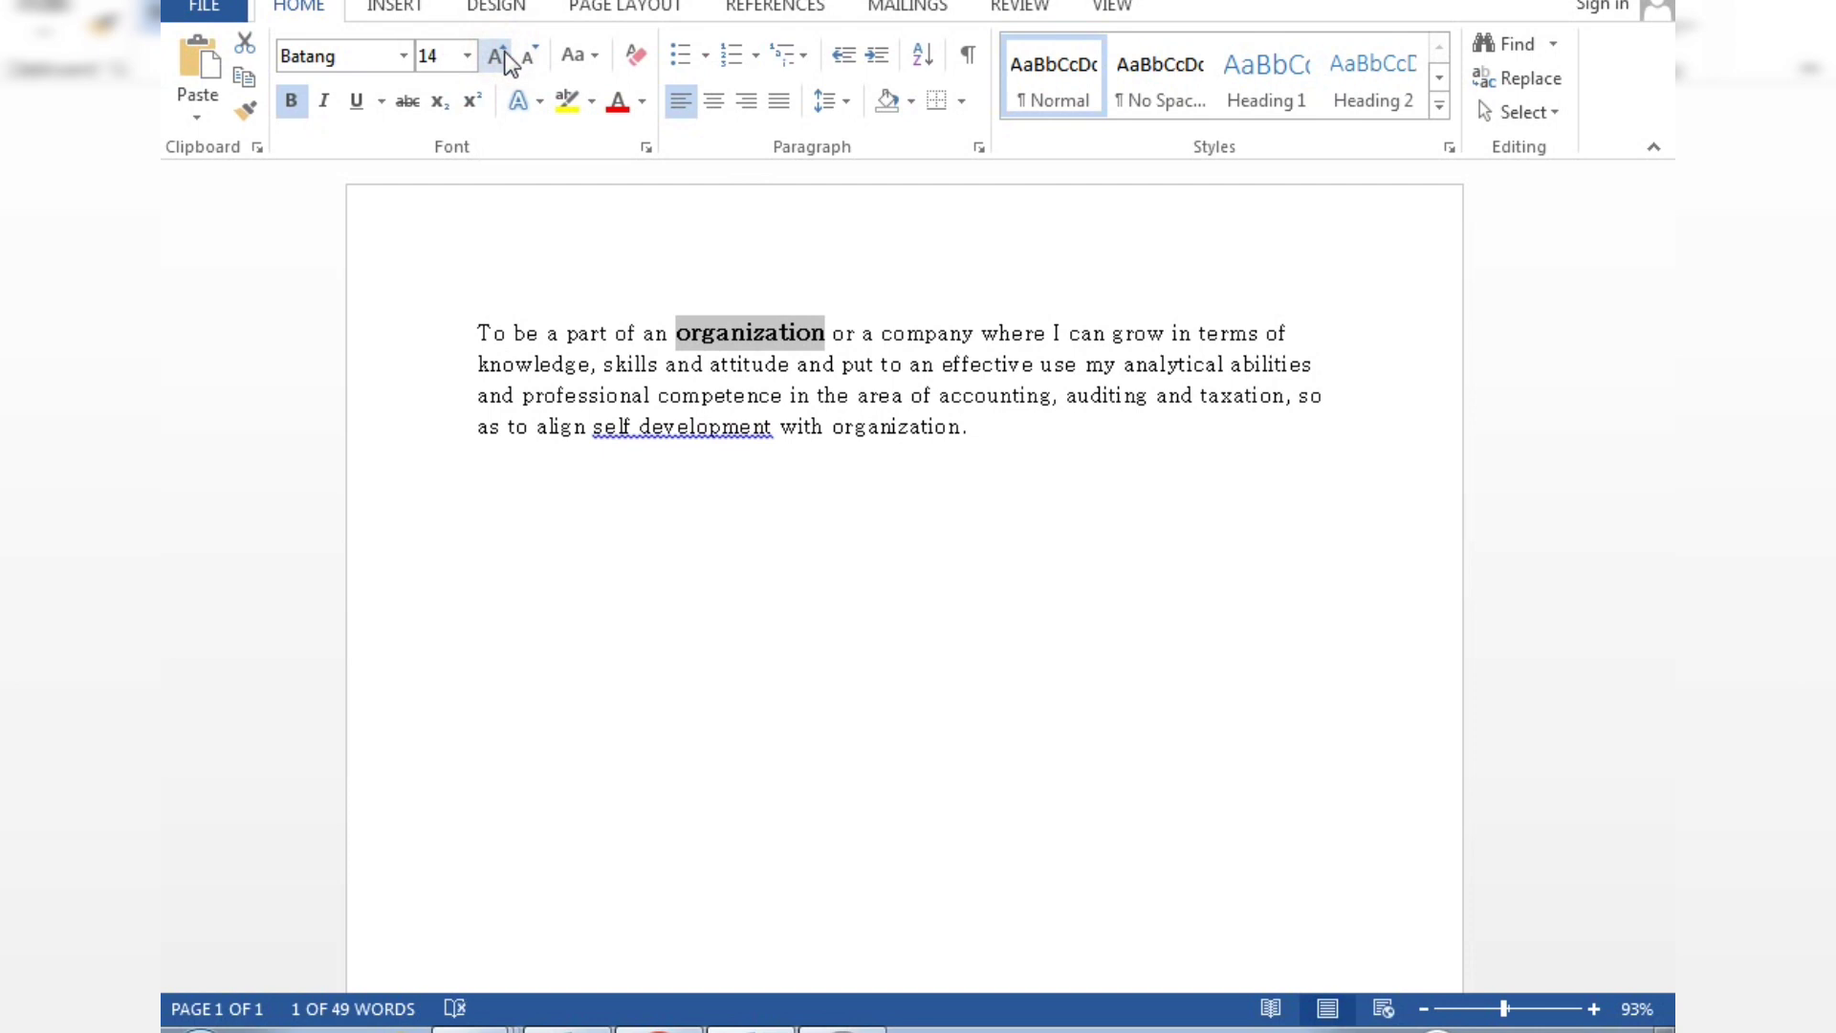
click(685, 572)
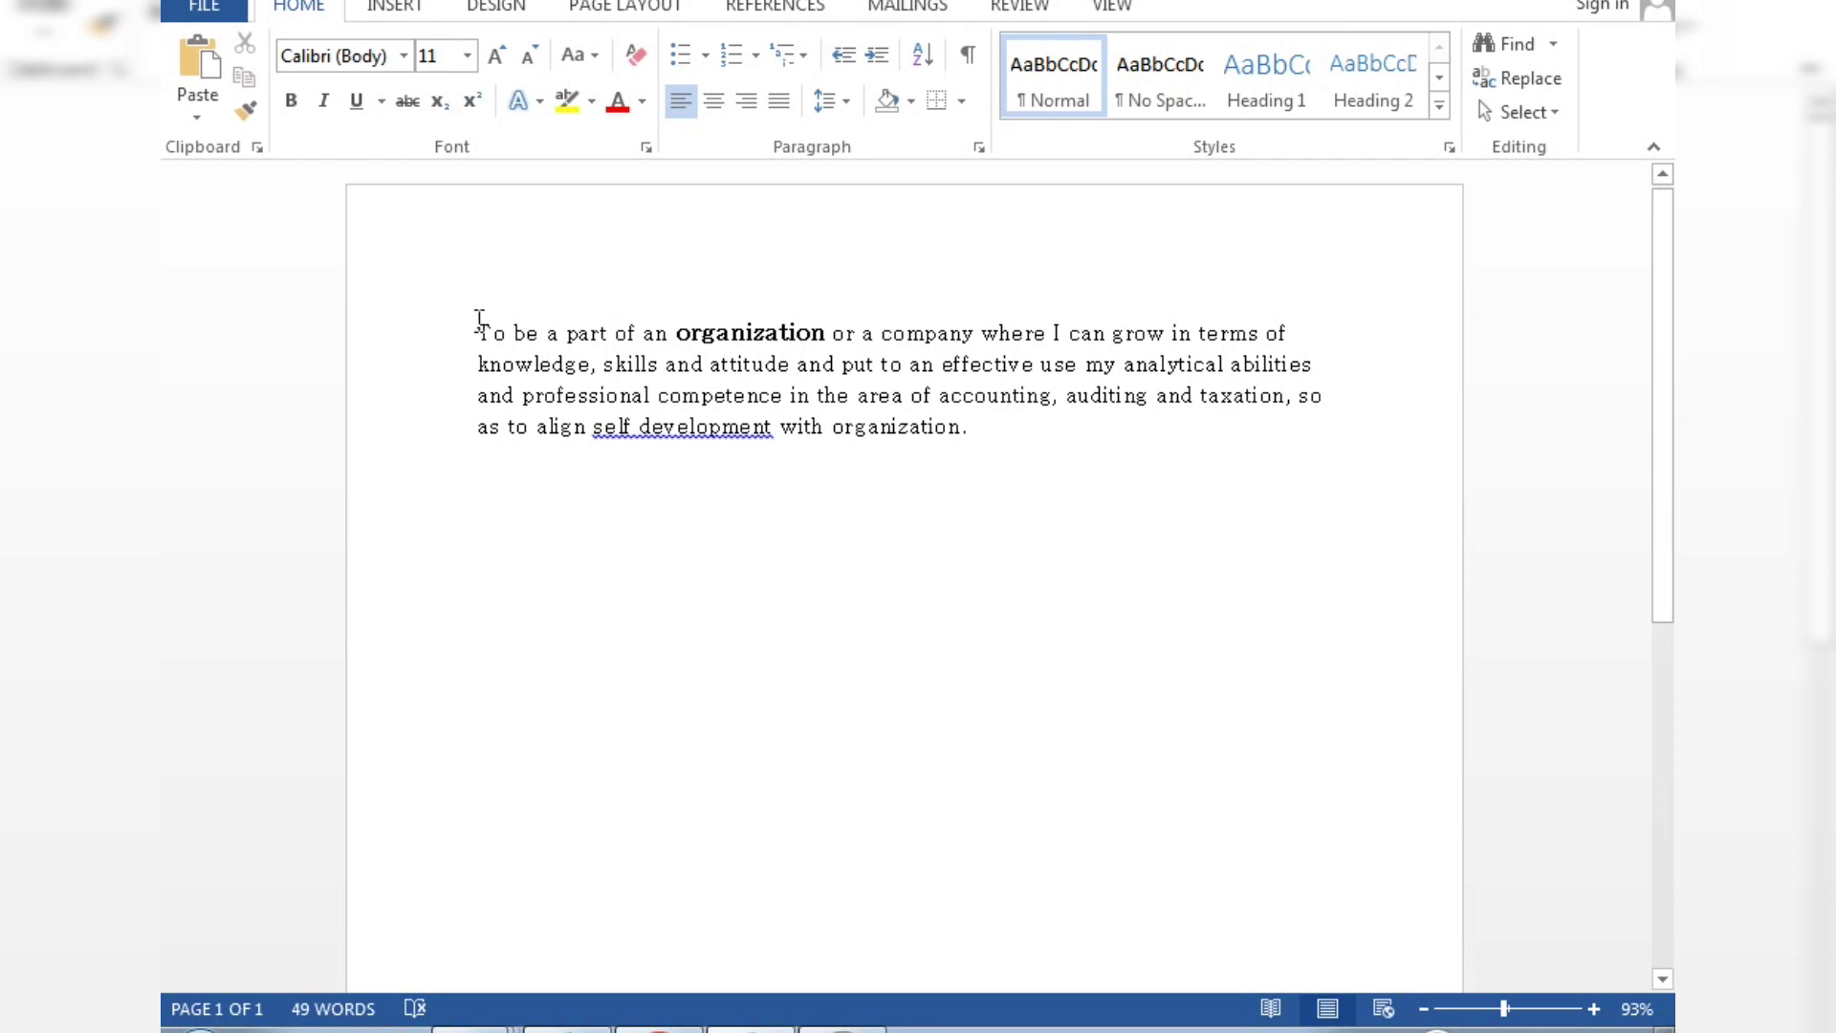
Step: Apply bold to the whole paragraph and switch it off again for all of the text
drag(478, 330, 921, 455)
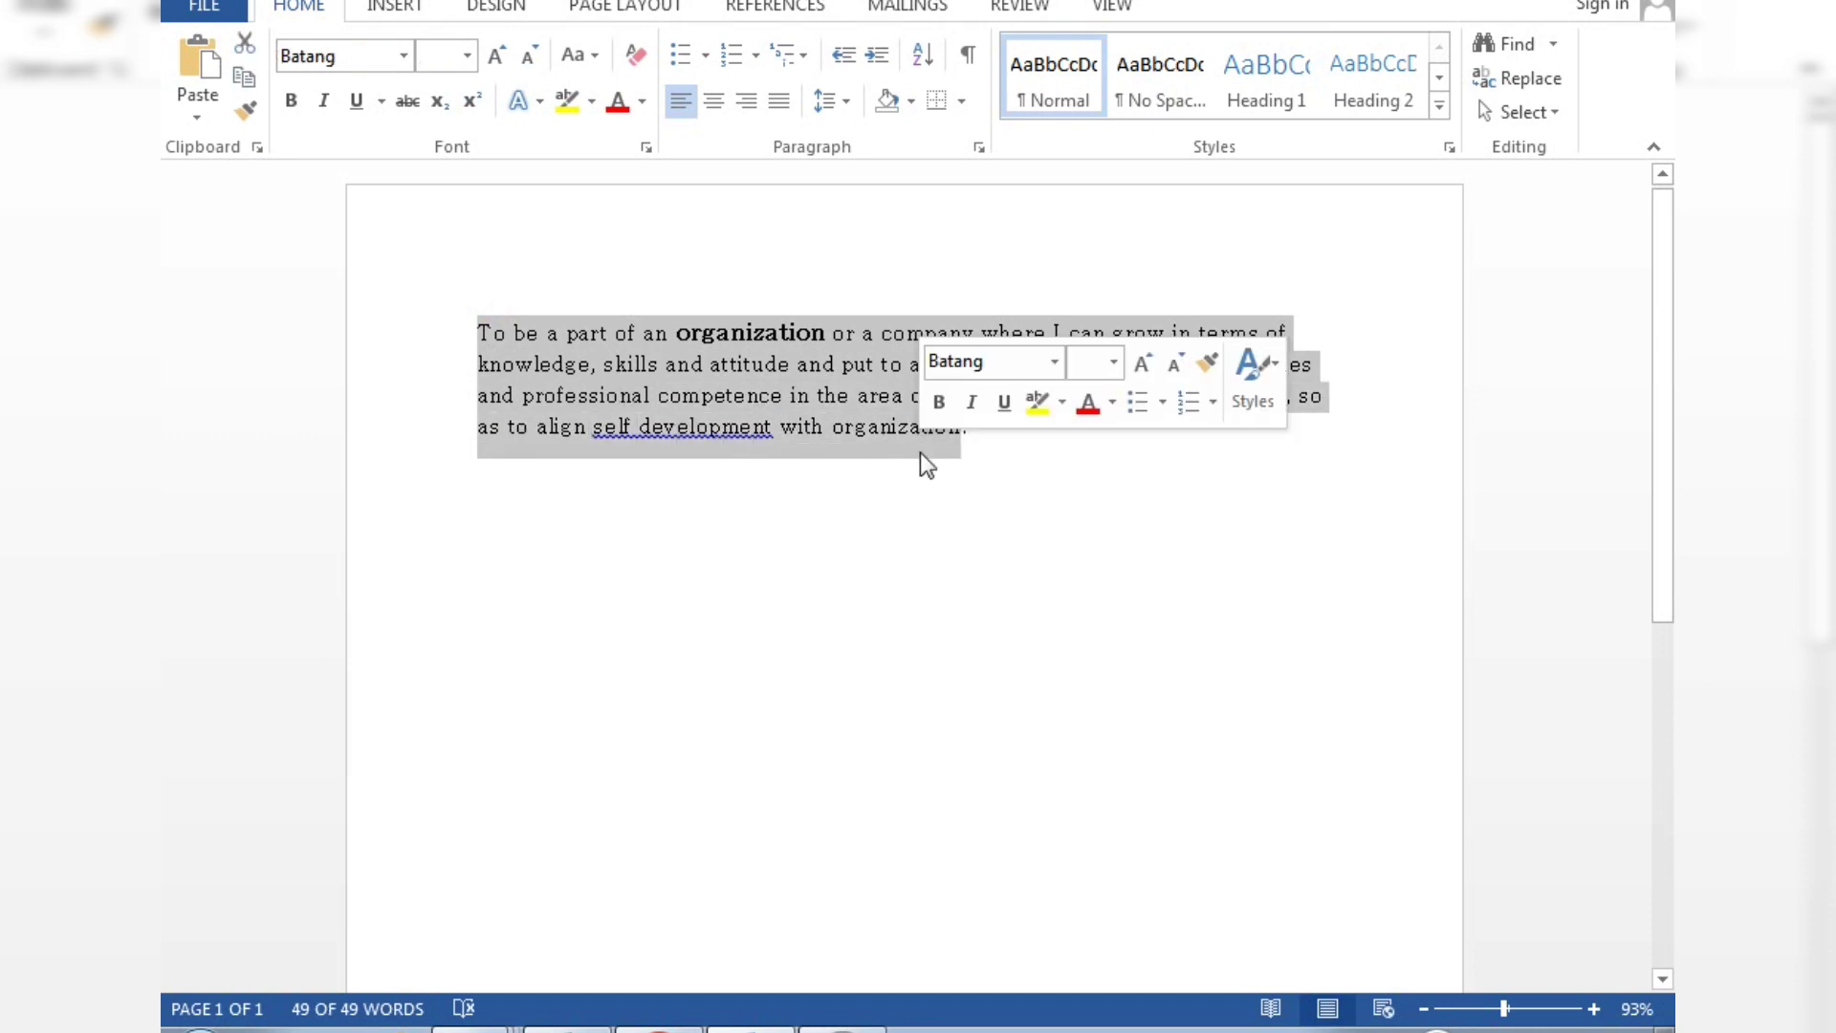
click(293, 101)
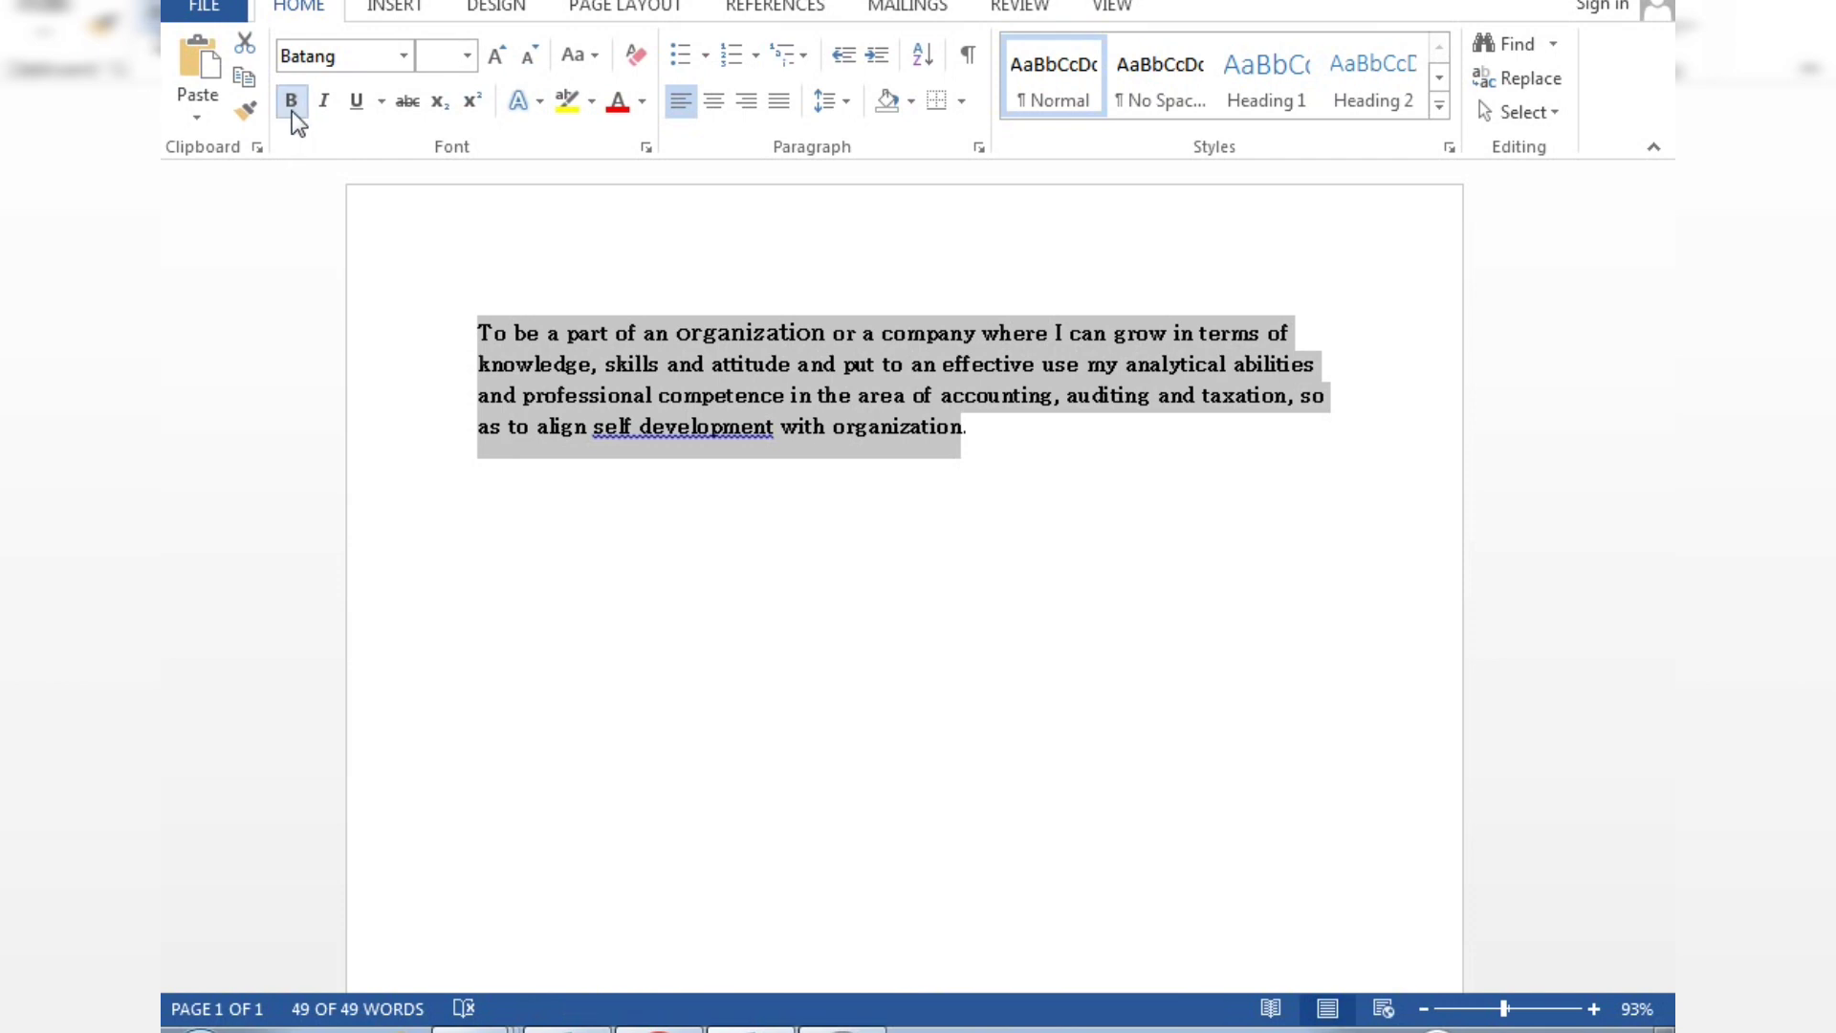
click(293, 112)
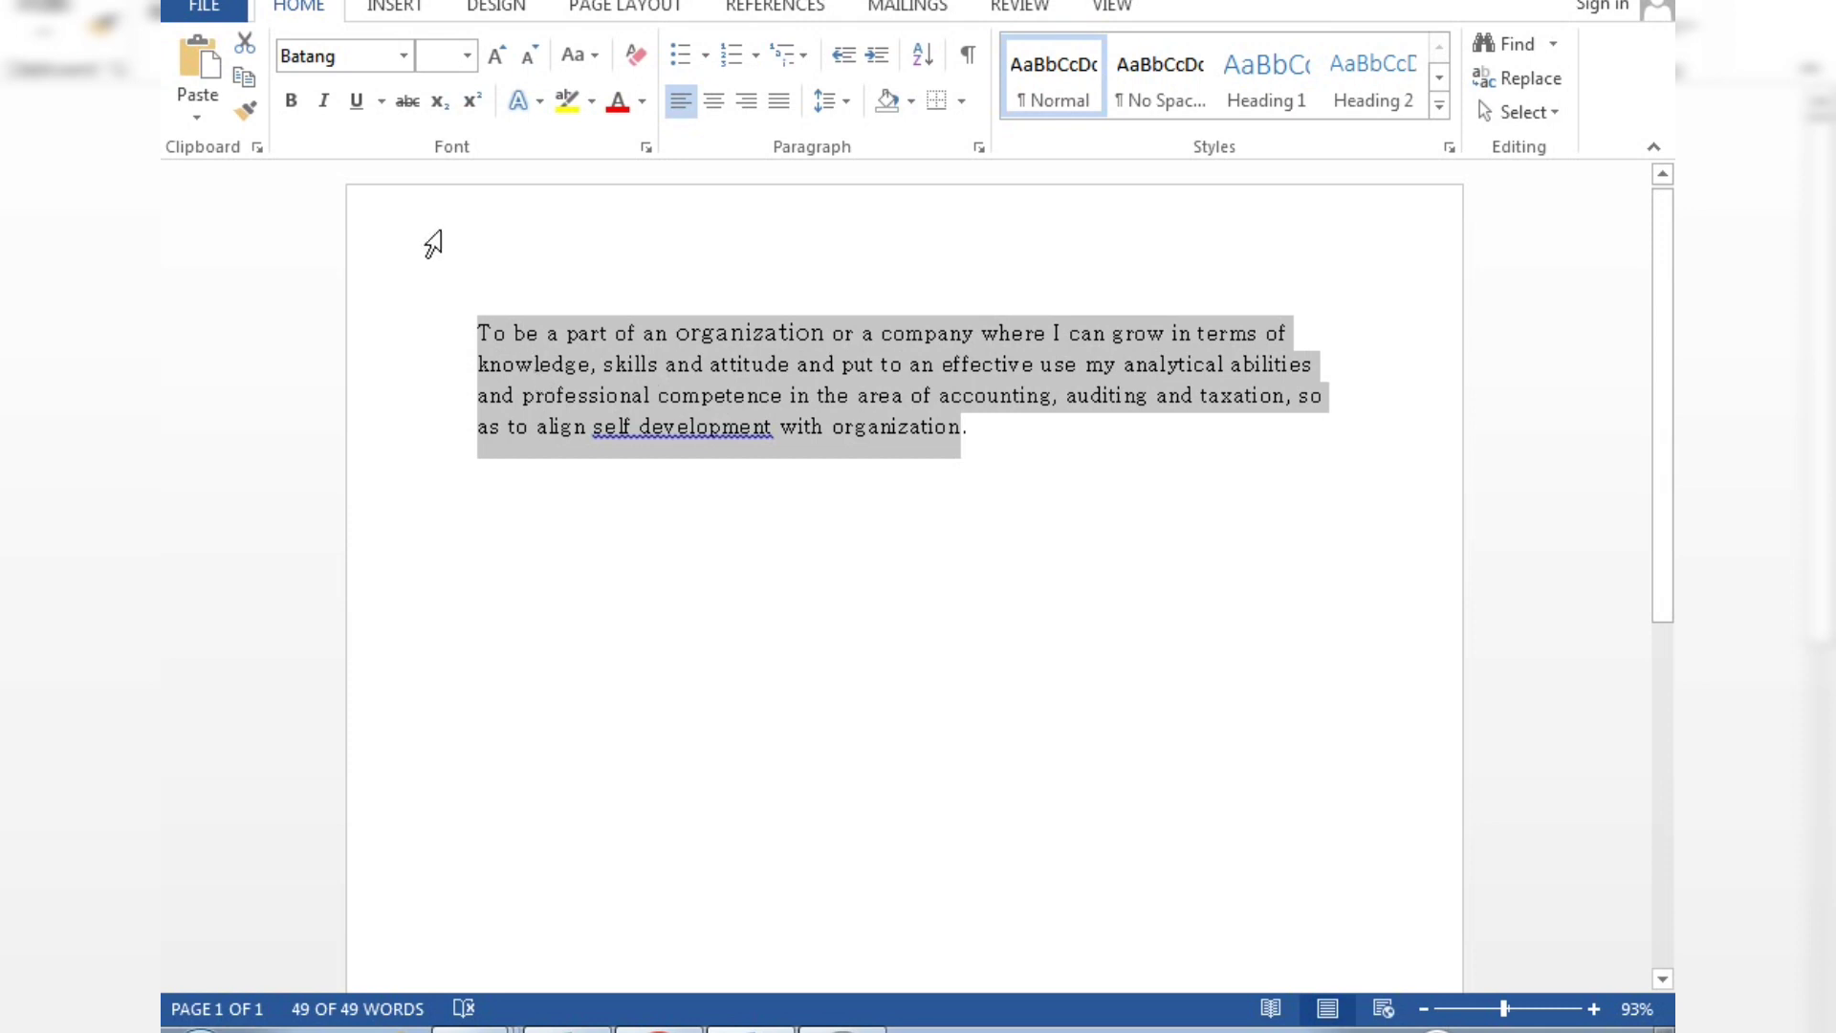
Step: Apply italics to the whole paragraph and remove them again
click(325, 103)
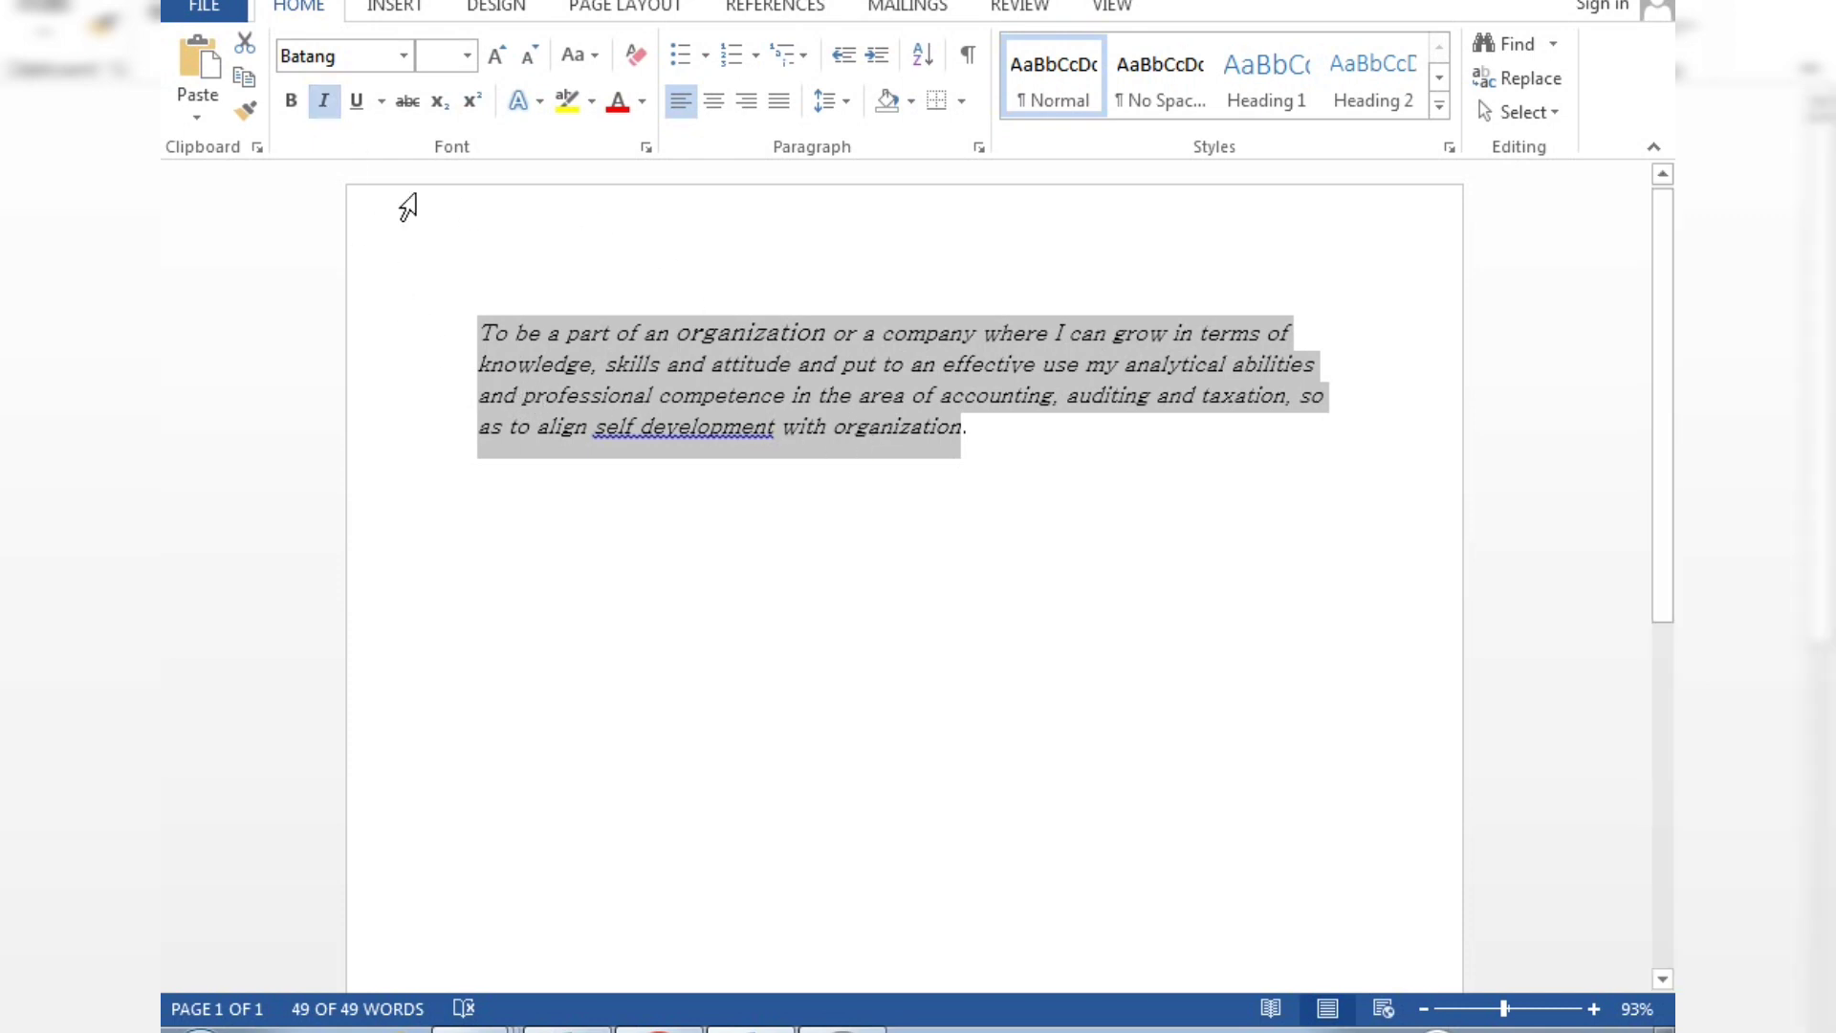
click(327, 99)
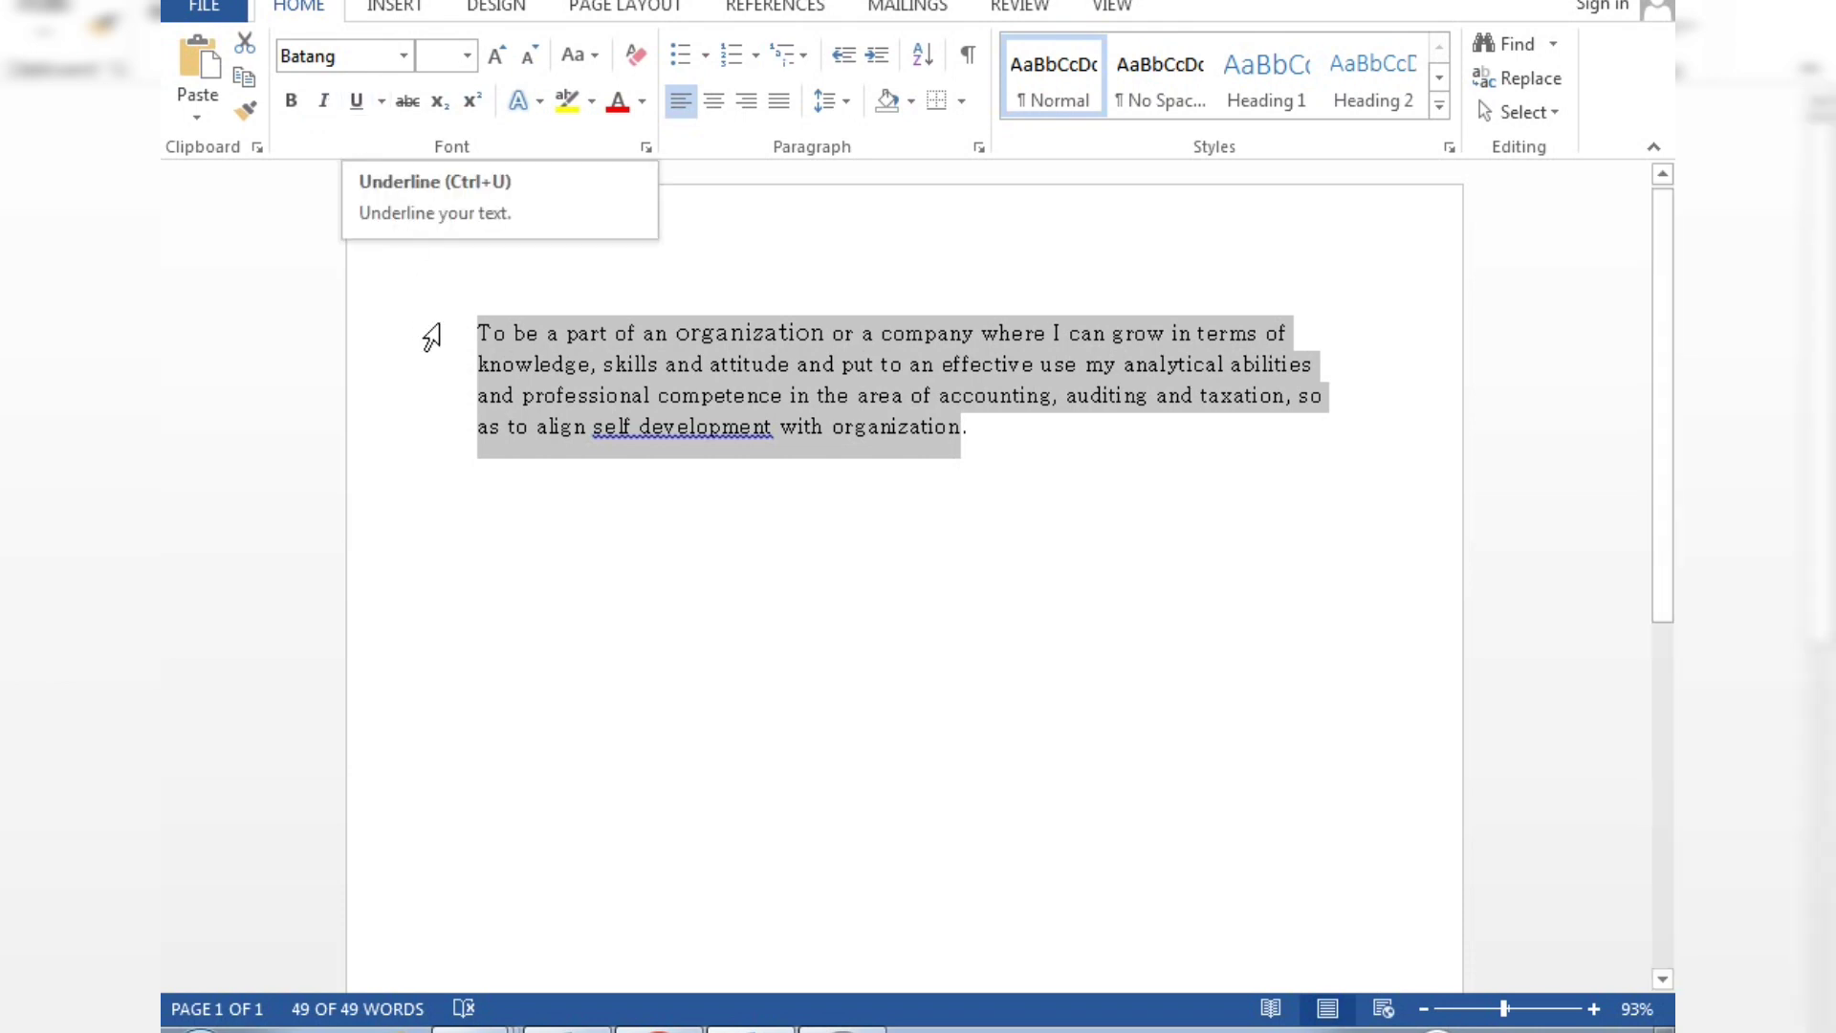
click(606, 590)
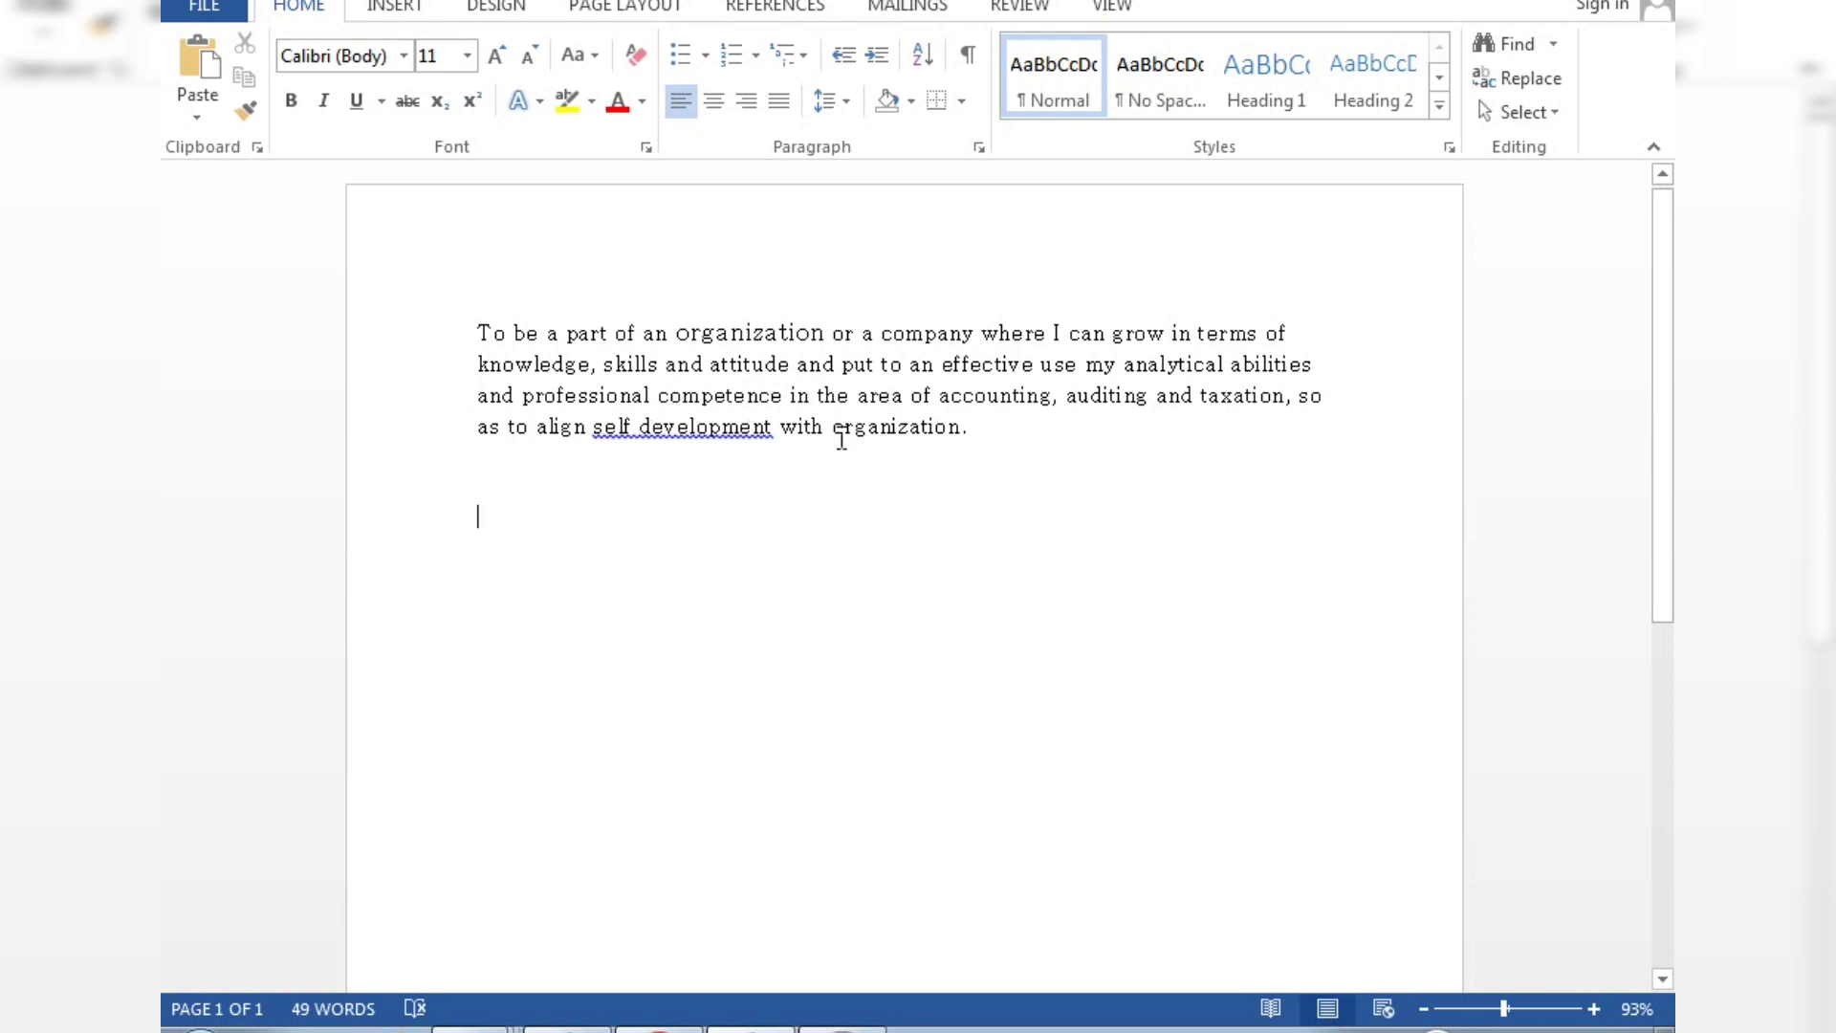
Step: Underline the word "accounting" in the paragraph's third line with a single line
click(944, 397)
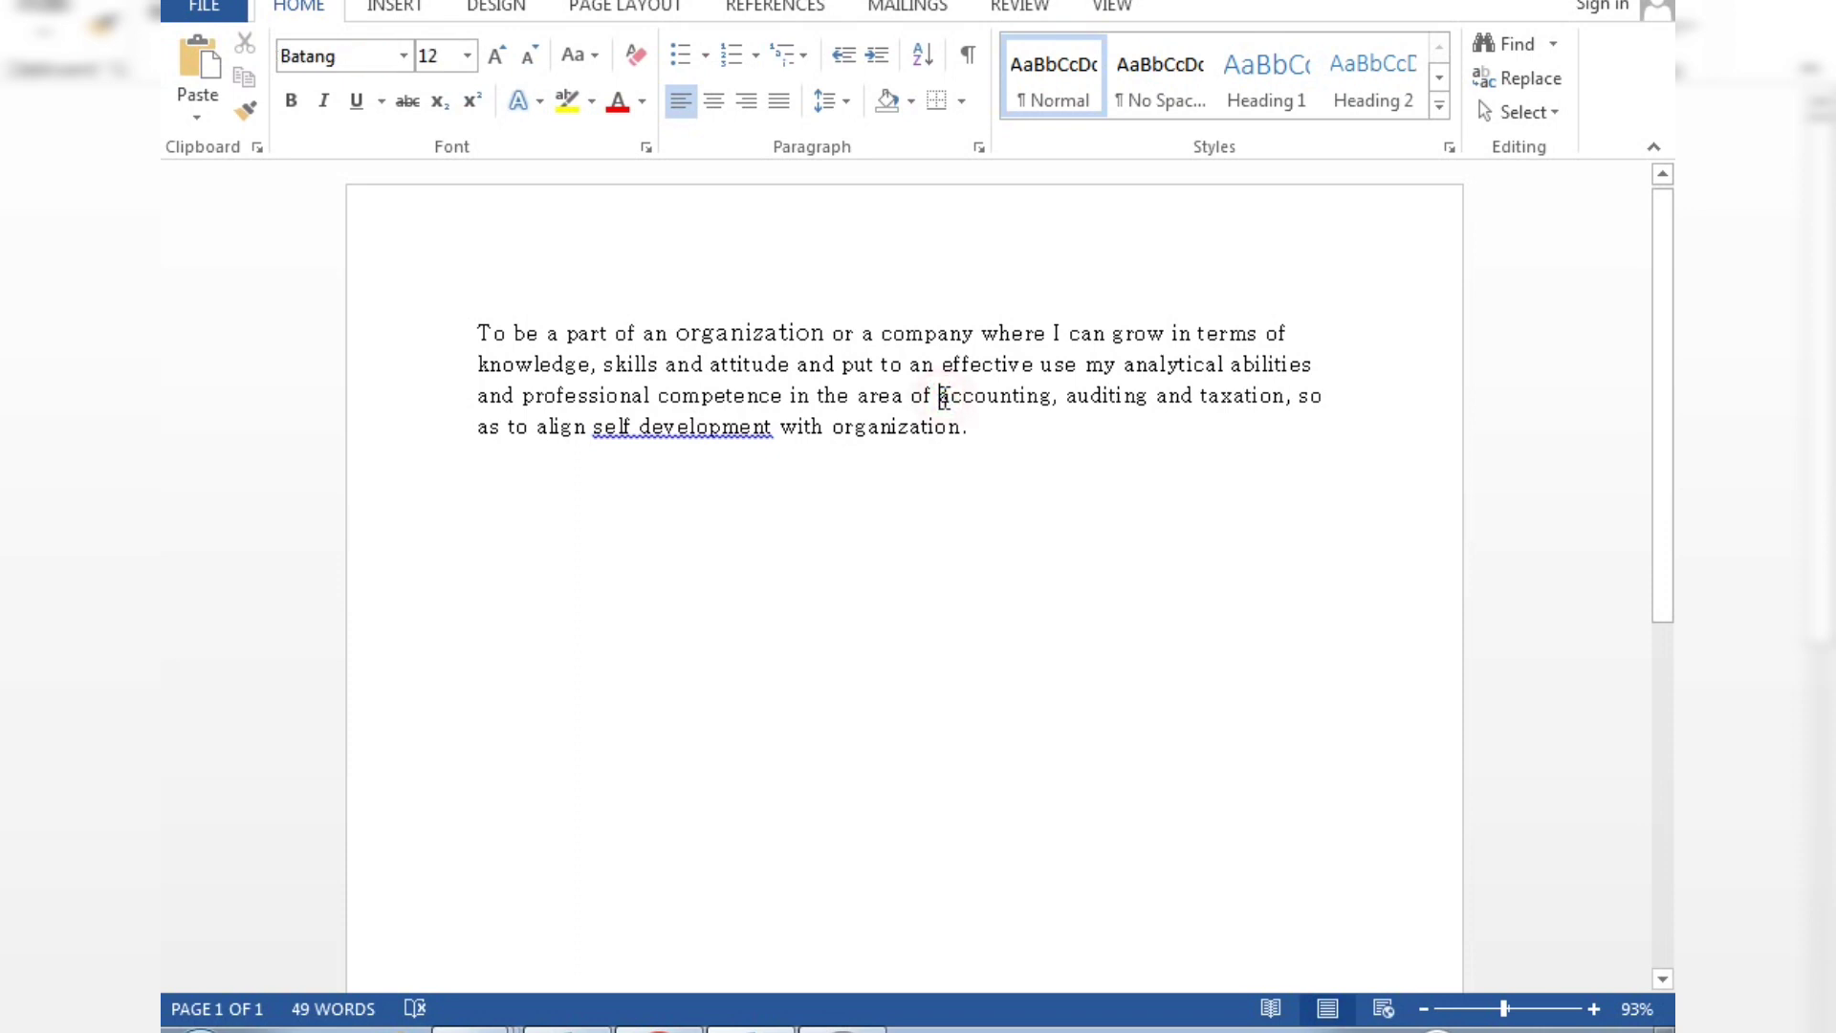
drag(940, 397, 1046, 406)
click(1045, 405)
click(941, 397)
drag(942, 395, 1050, 408)
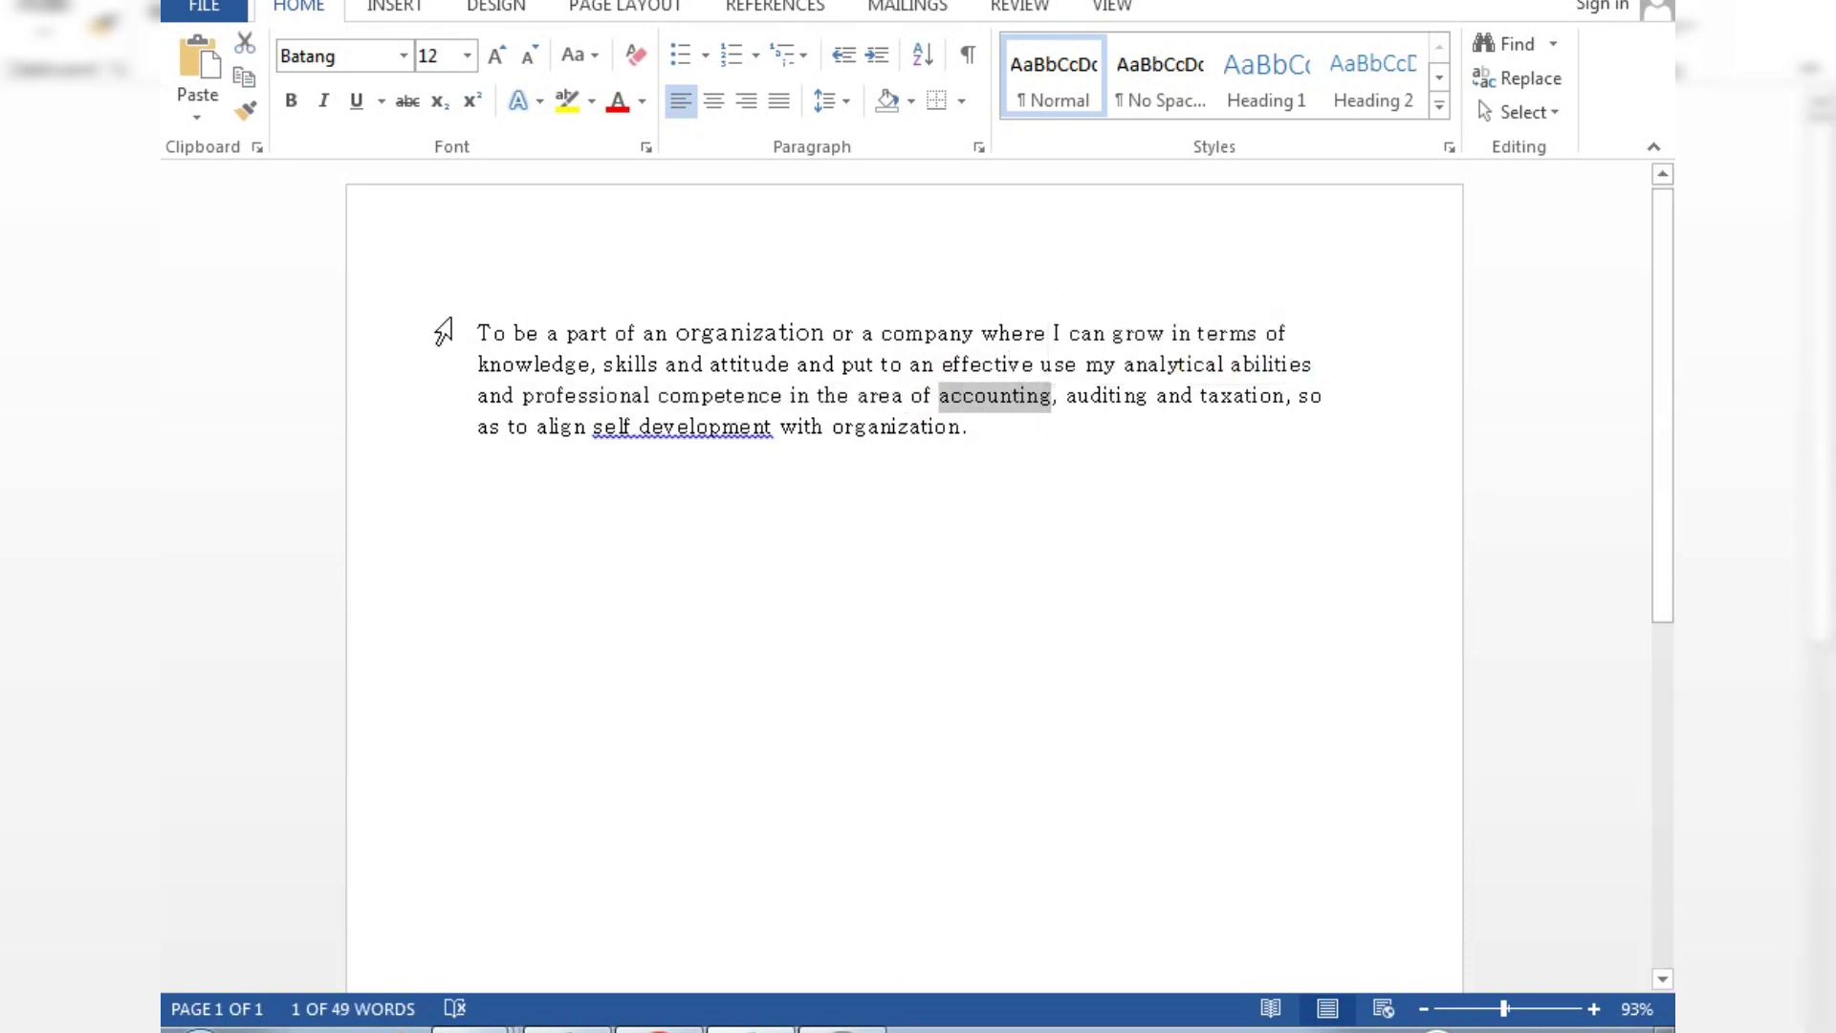
click(359, 102)
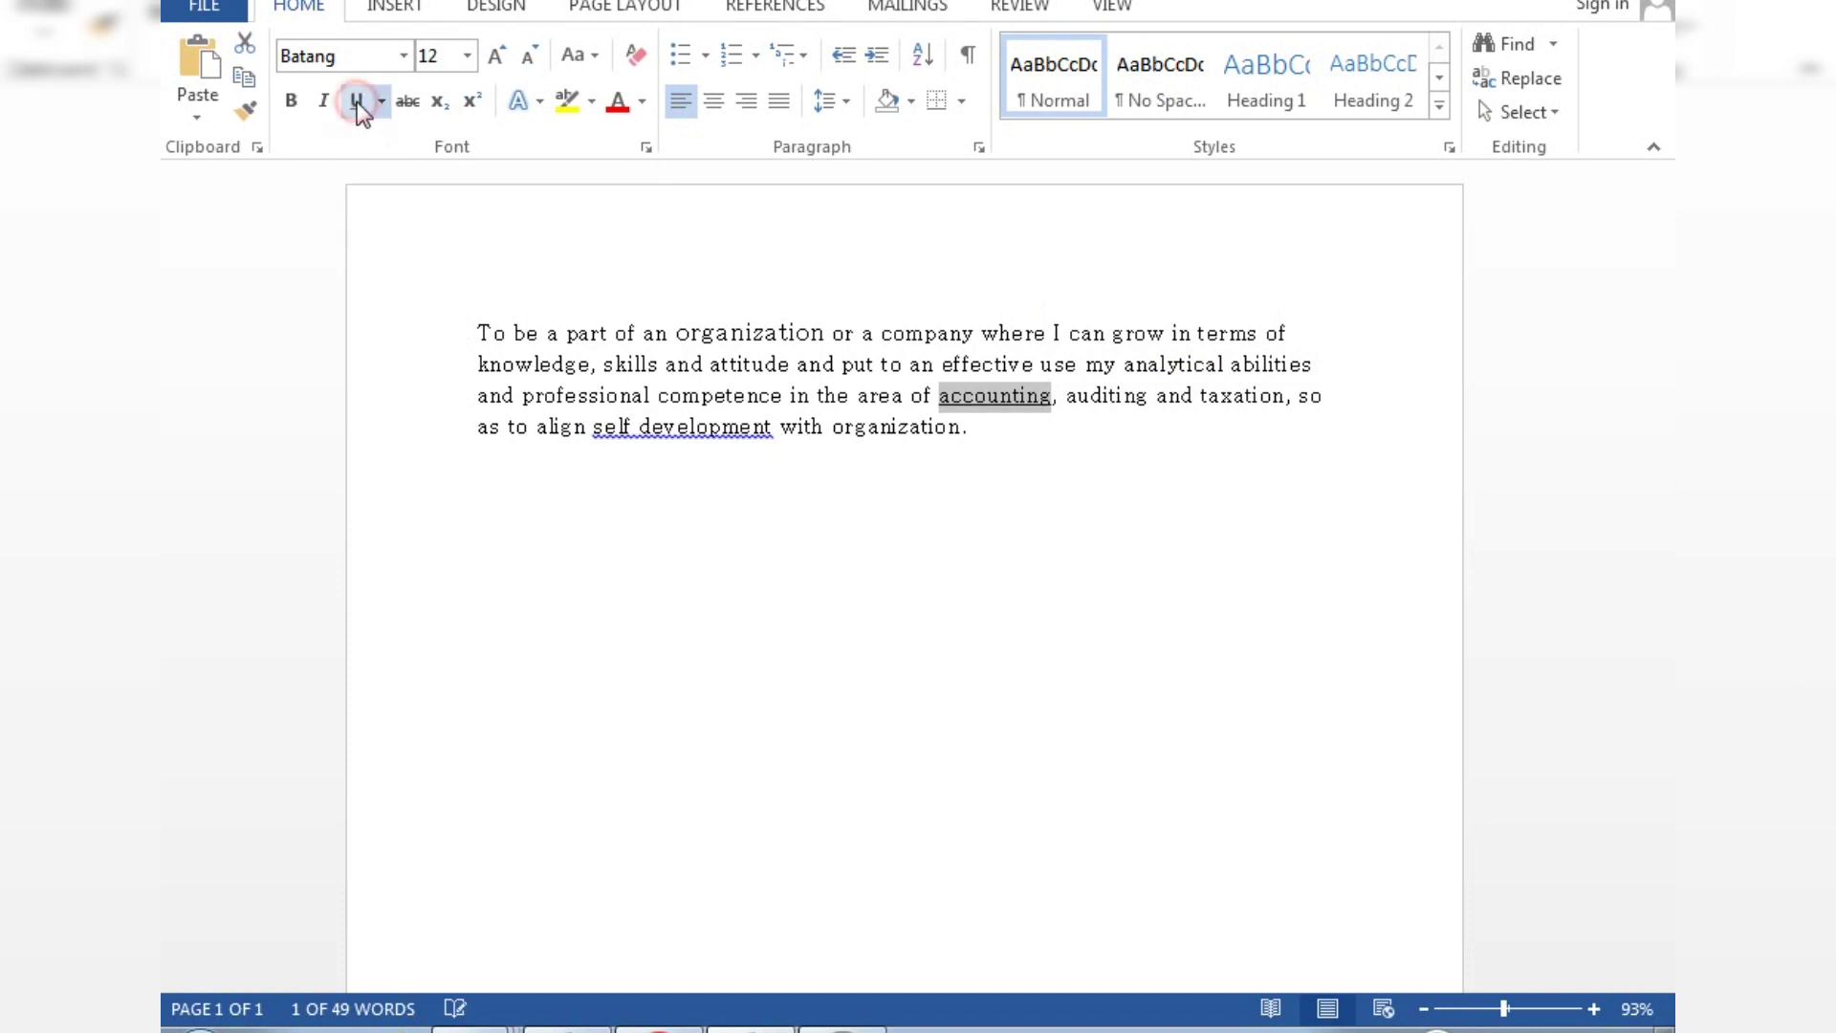
click(955, 673)
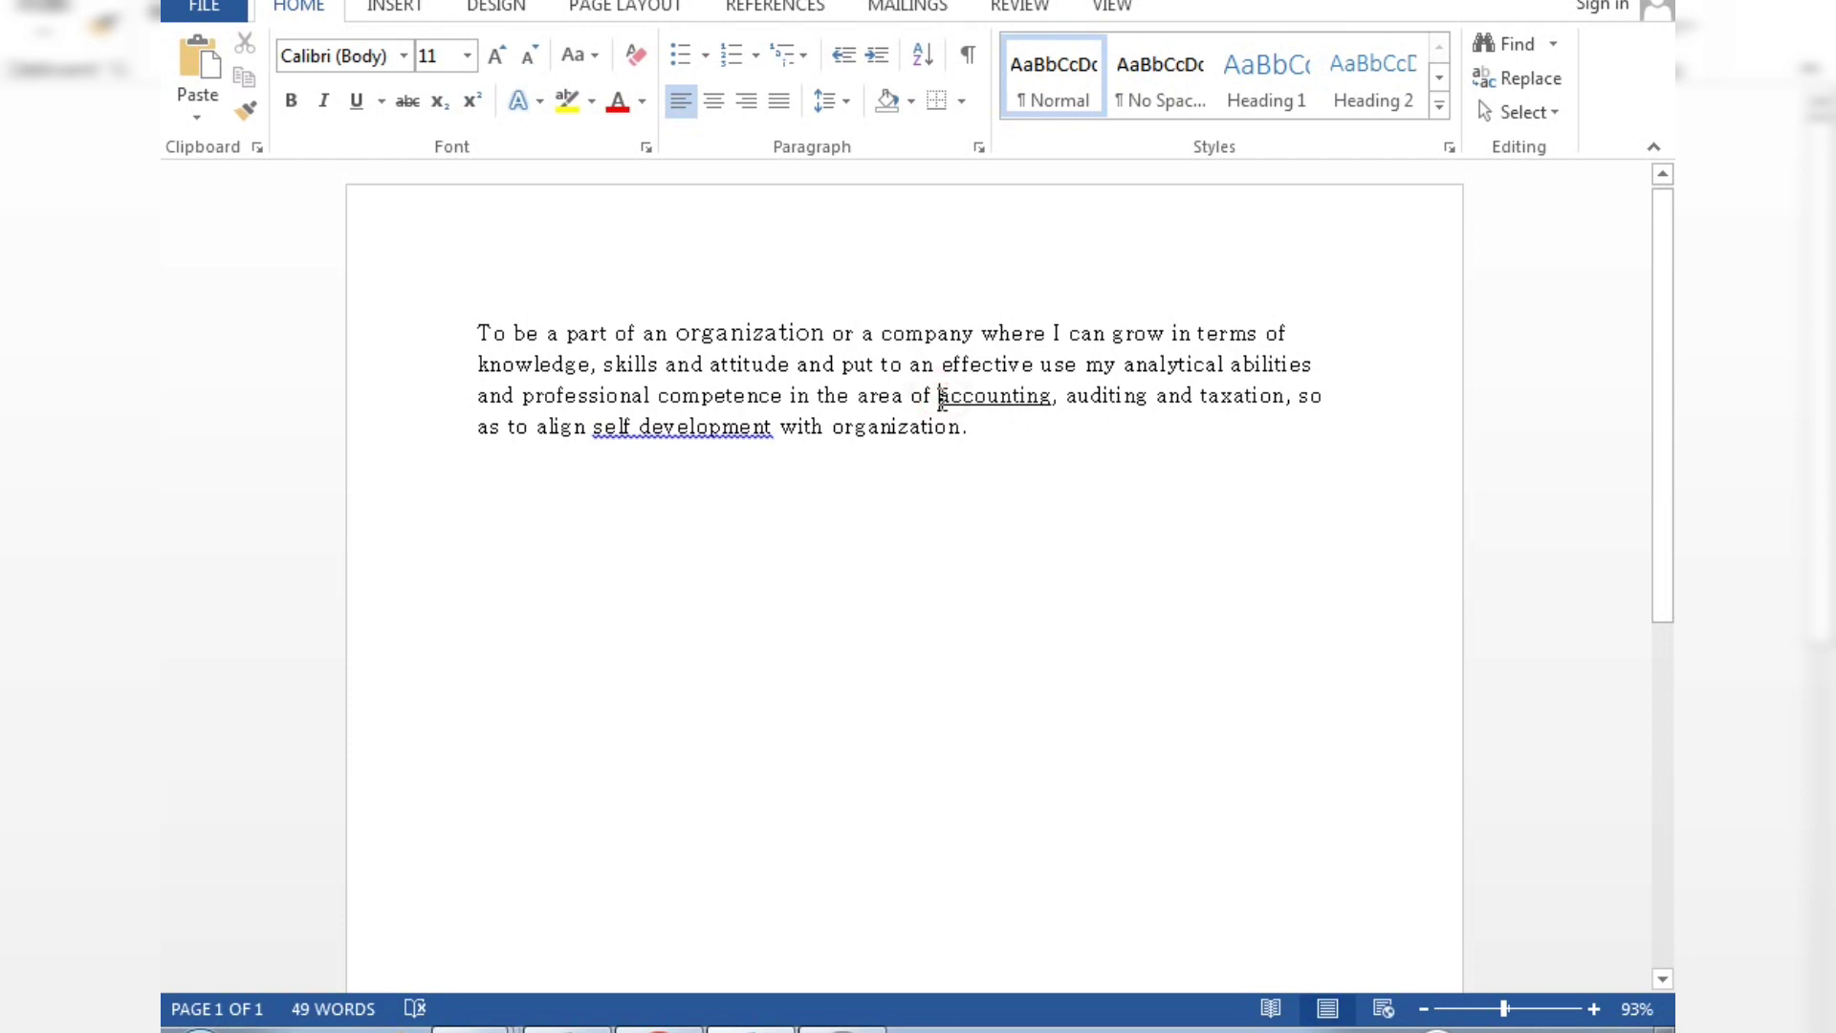
Step: Set the underline style of the word "accounting" to a double line
drag(939, 395, 1052, 401)
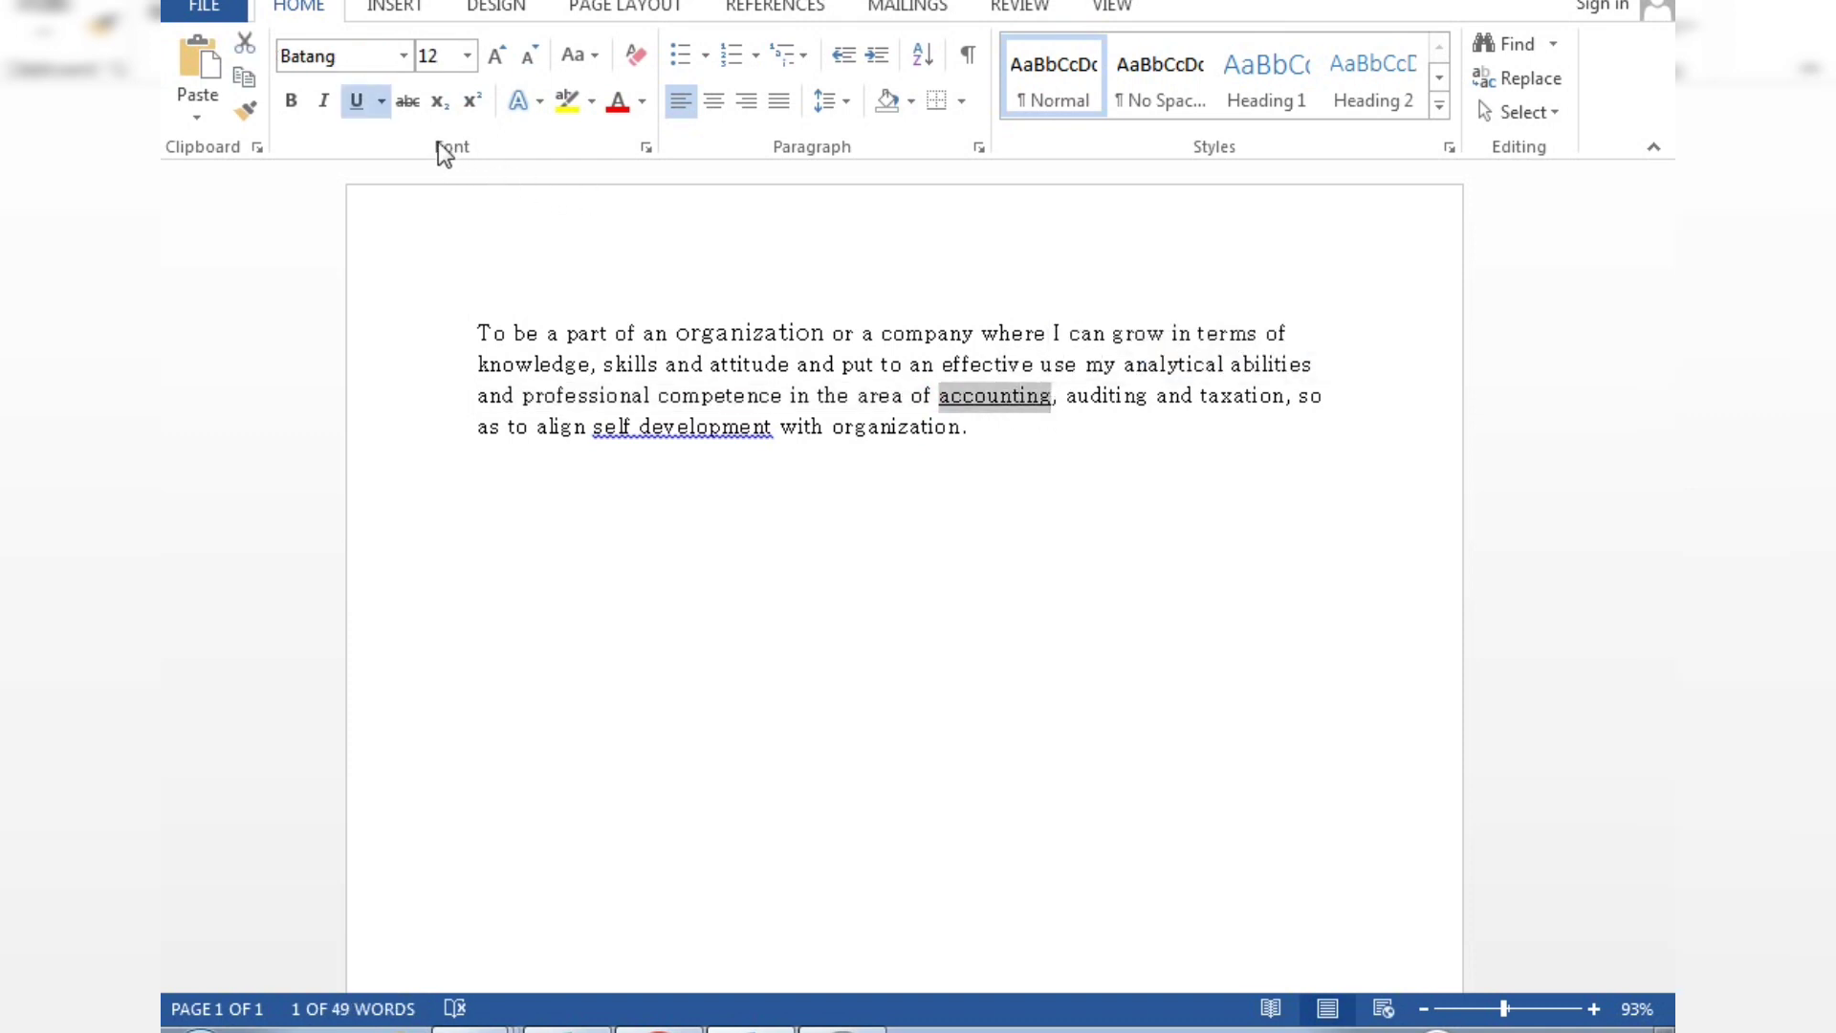
click(384, 101)
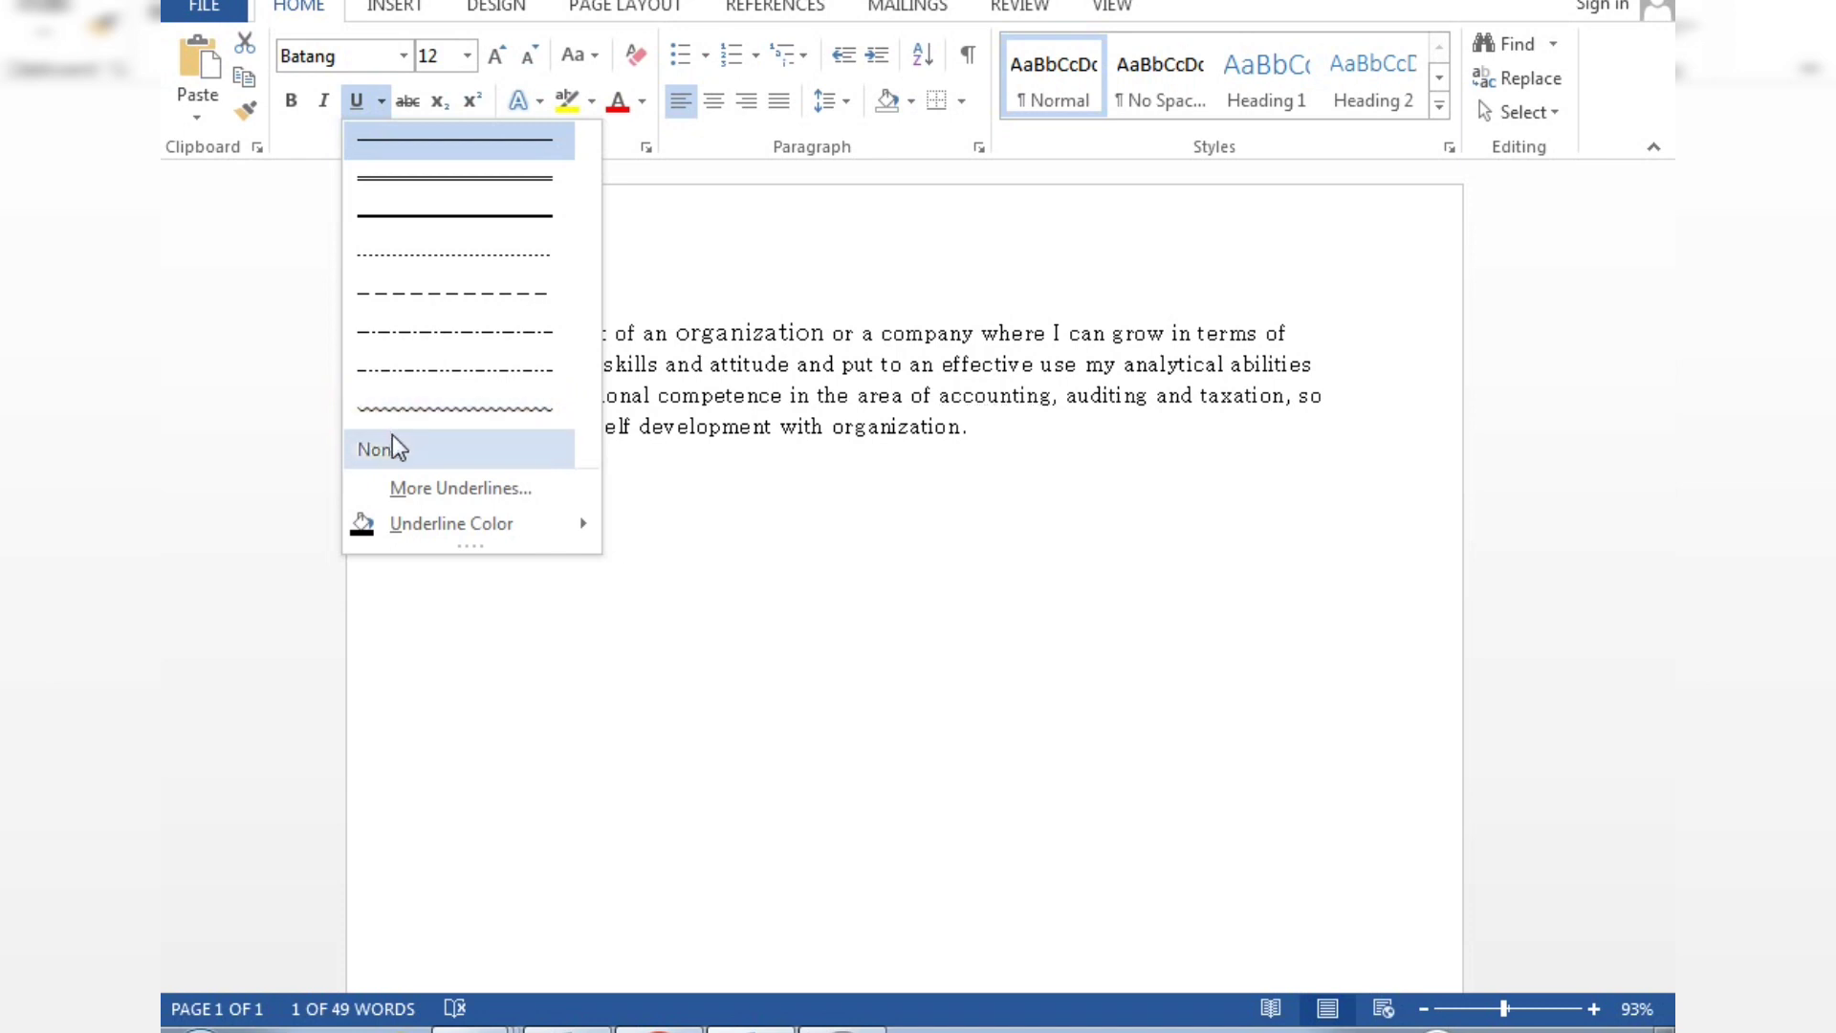
click(399, 484)
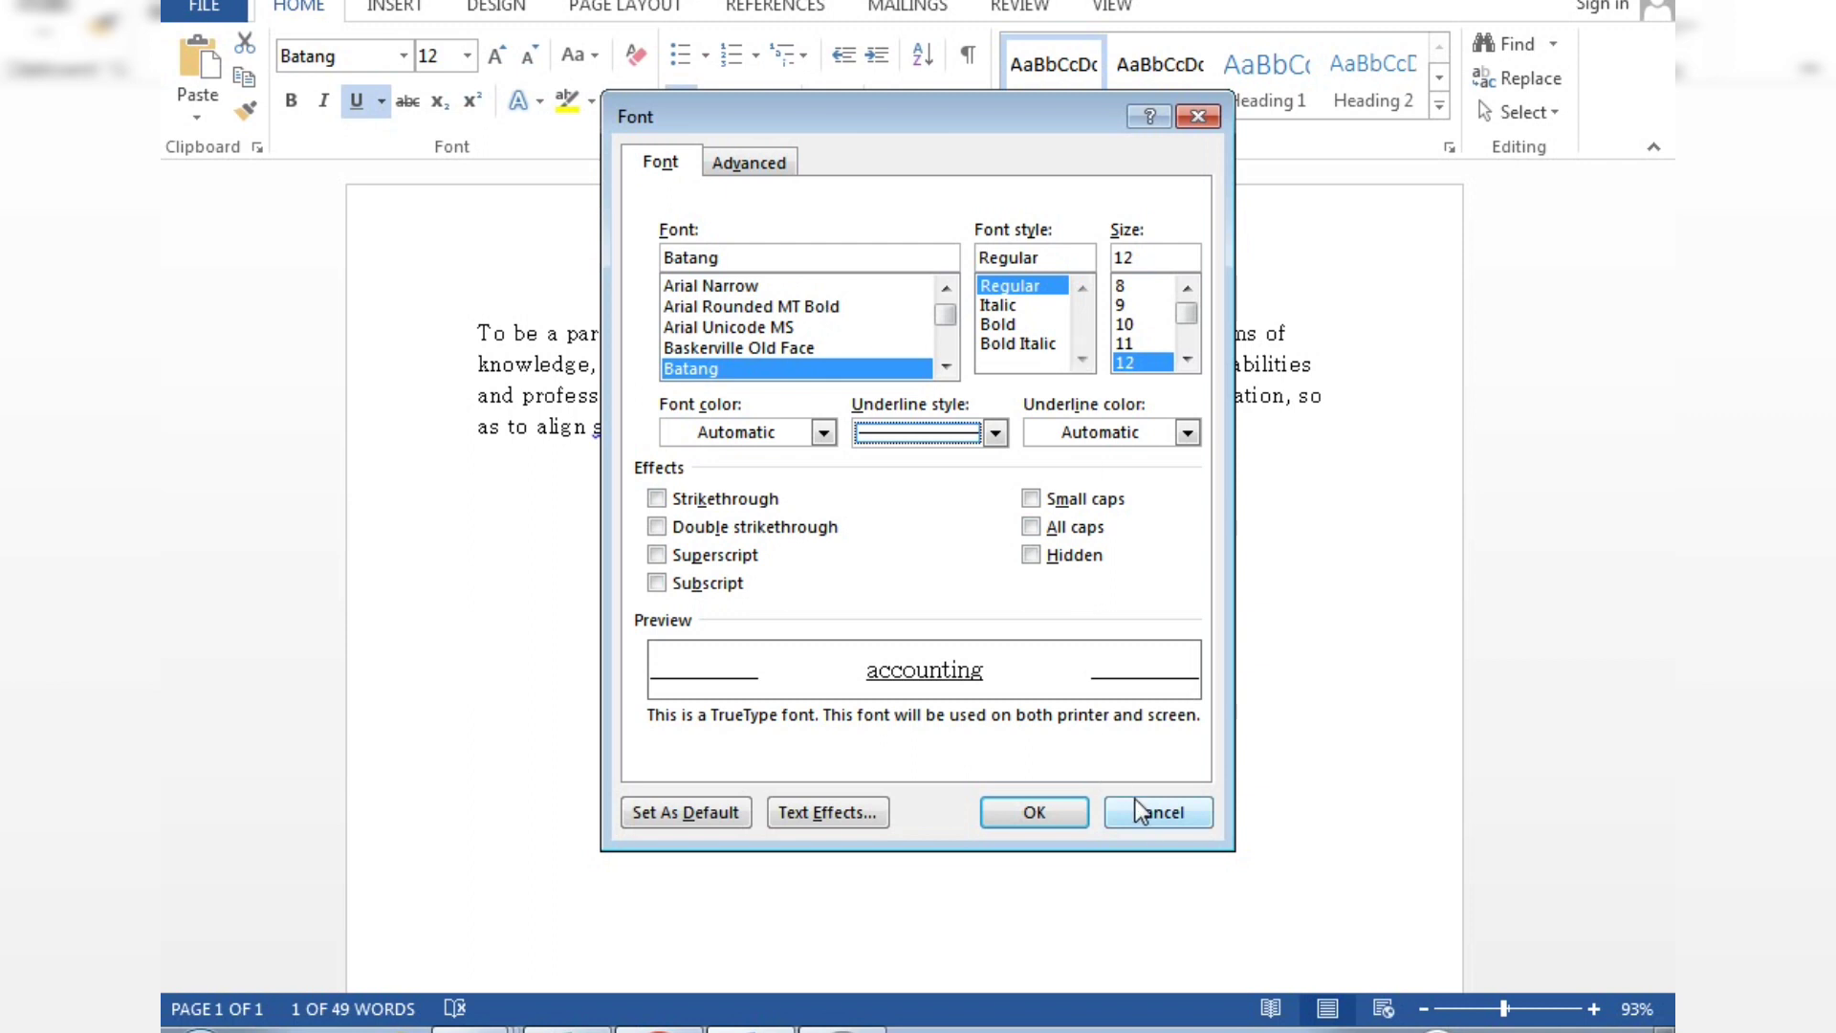
click(1155, 813)
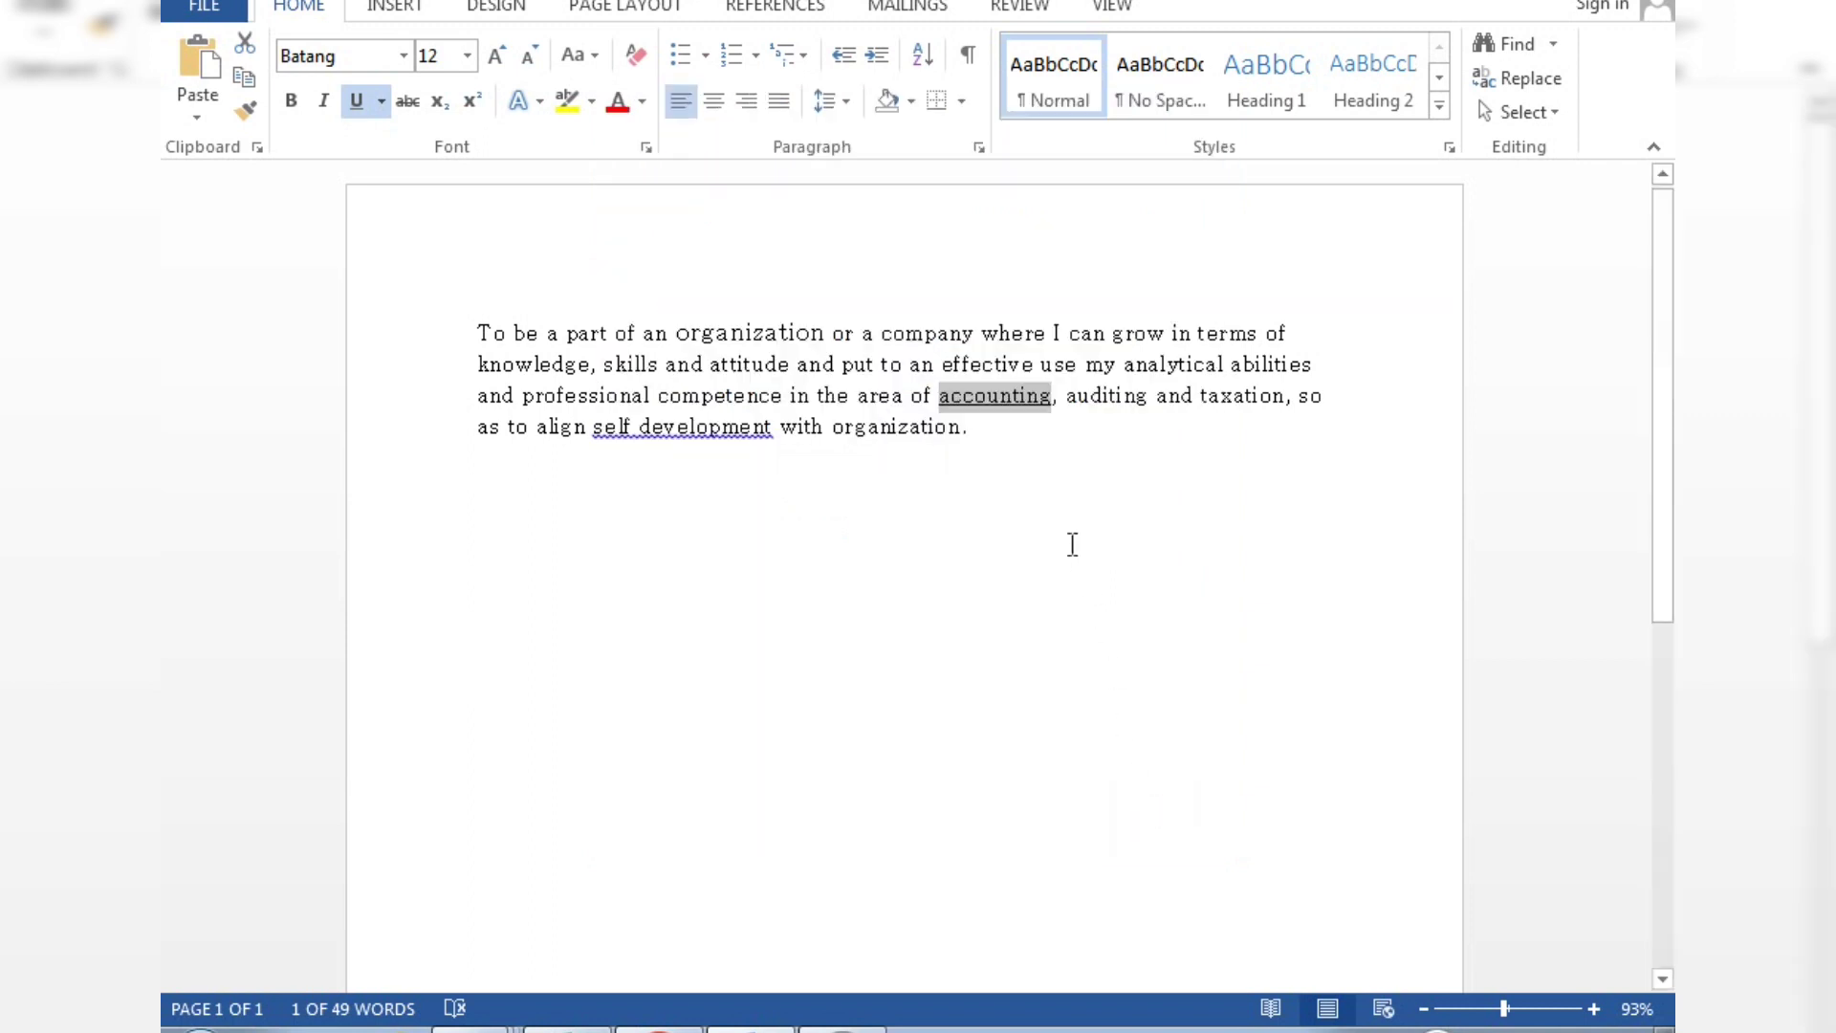
click(382, 102)
click(392, 174)
click(999, 664)
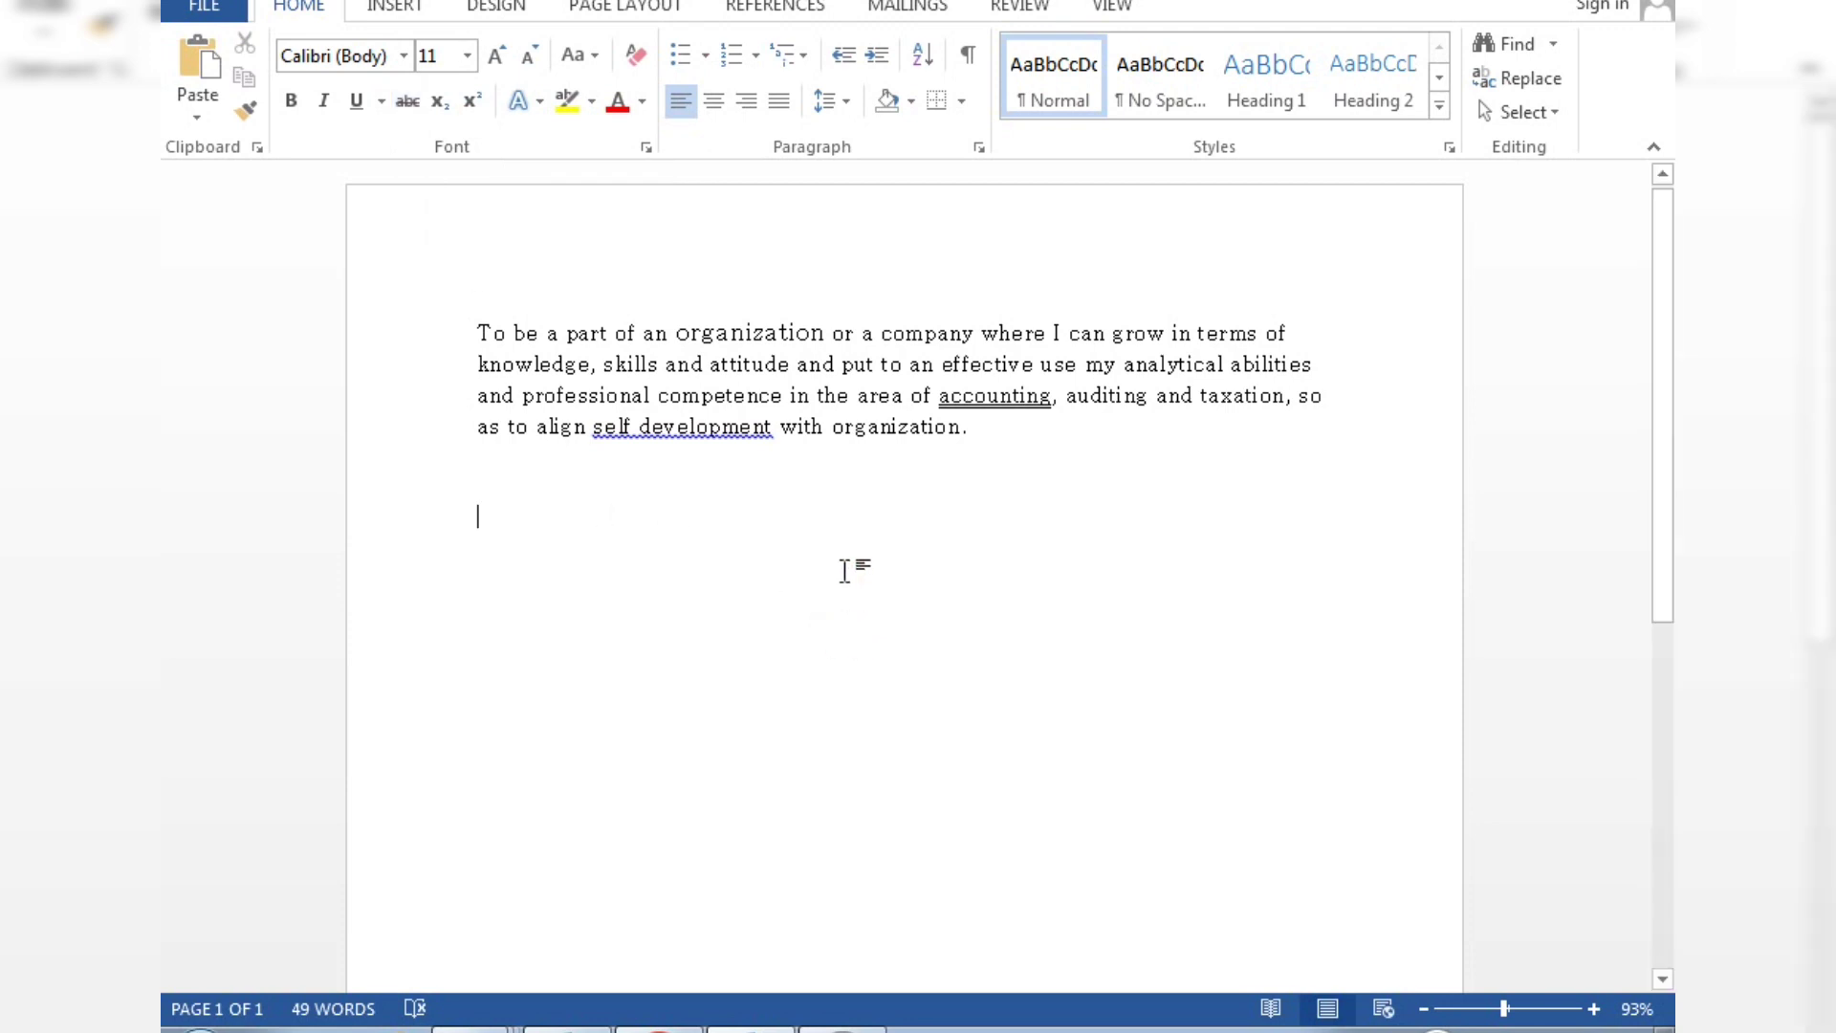
Step: Apply strikethrough to the word "attitude" in the paragraph's second line
click(712, 364)
drag(712, 365, 788, 371)
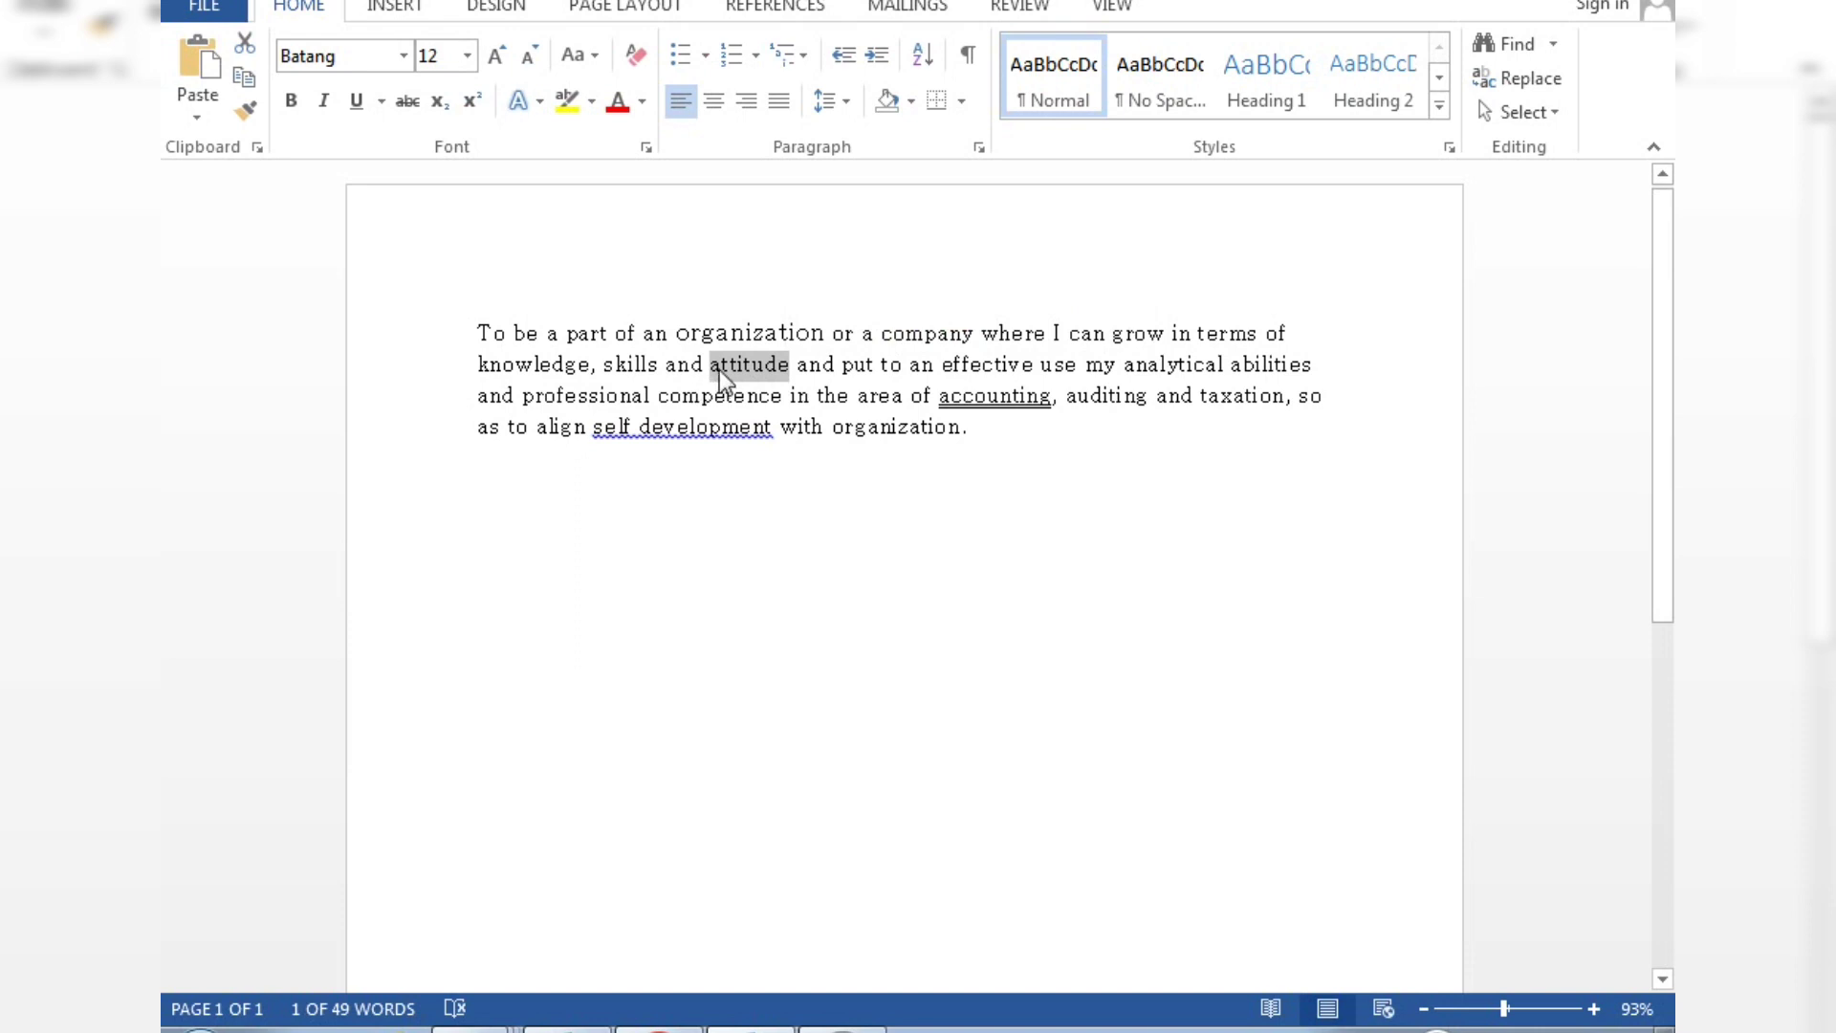
click(410, 99)
click(689, 608)
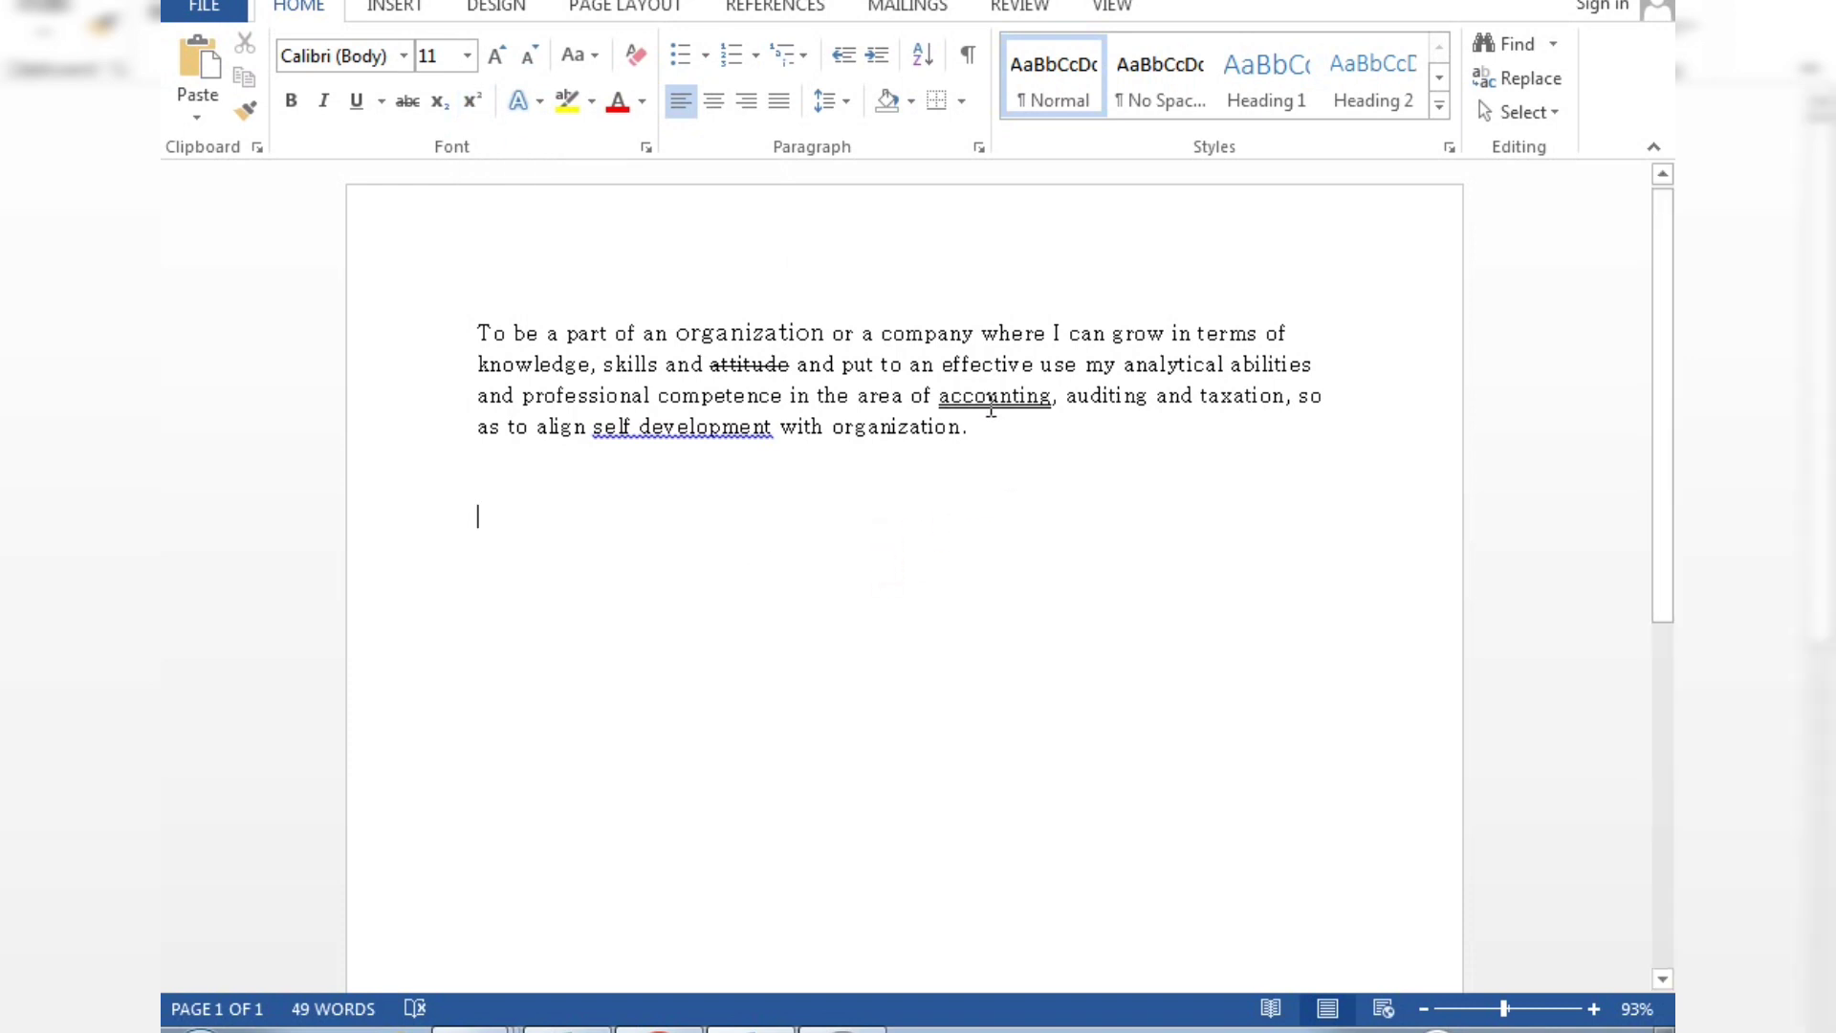
Step: Try subscript and superscript on the word "organization" in the first line, and return it to normal text
click(678, 335)
drag(675, 334, 819, 320)
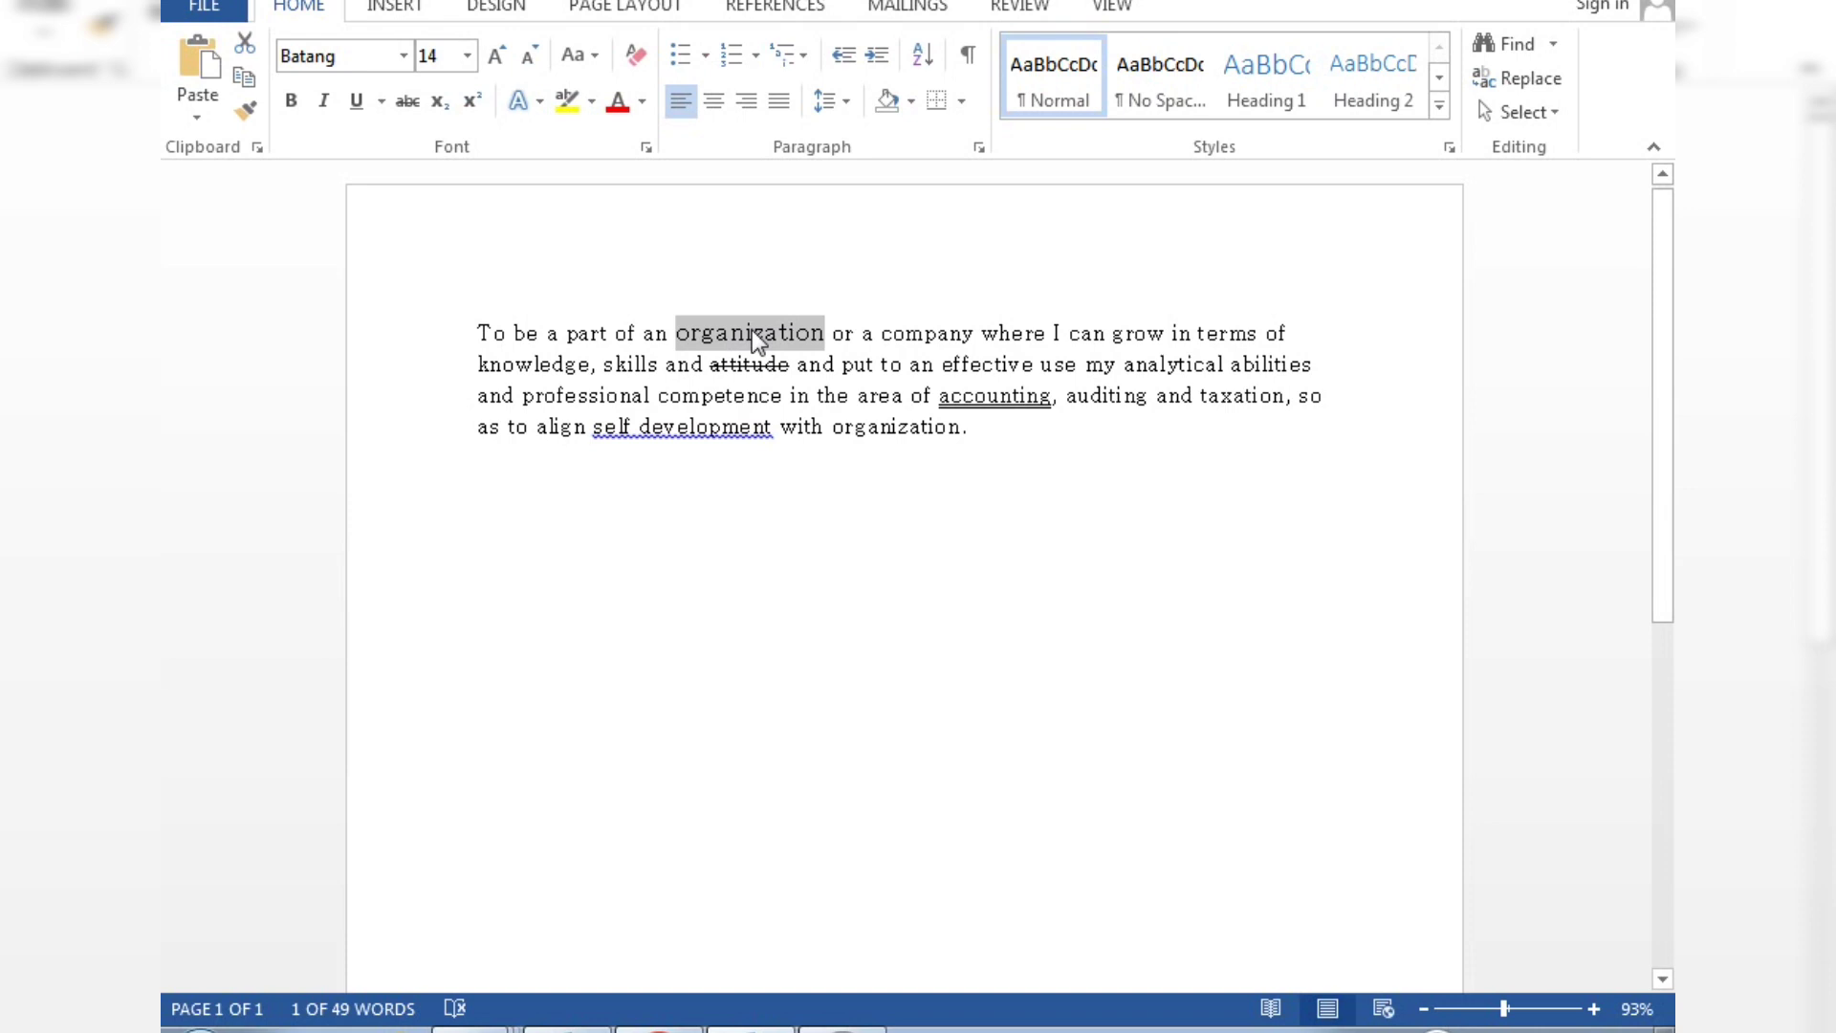
click(442, 104)
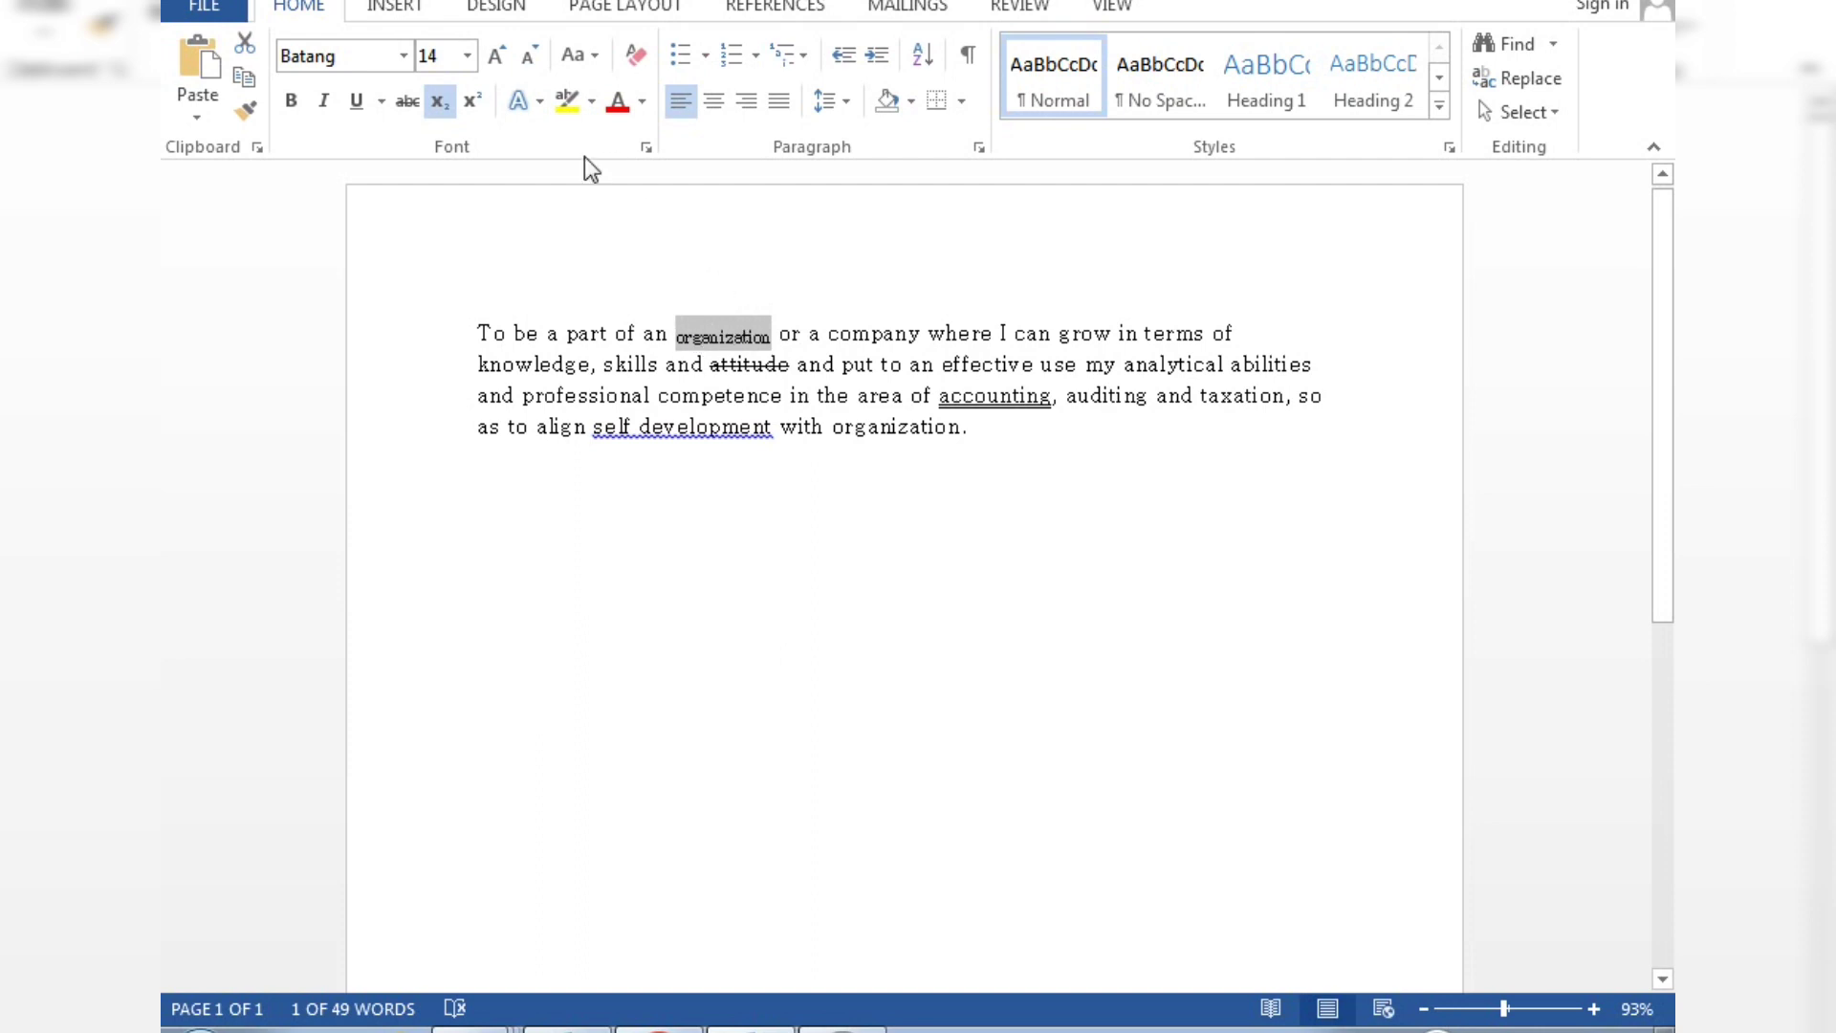
click(469, 101)
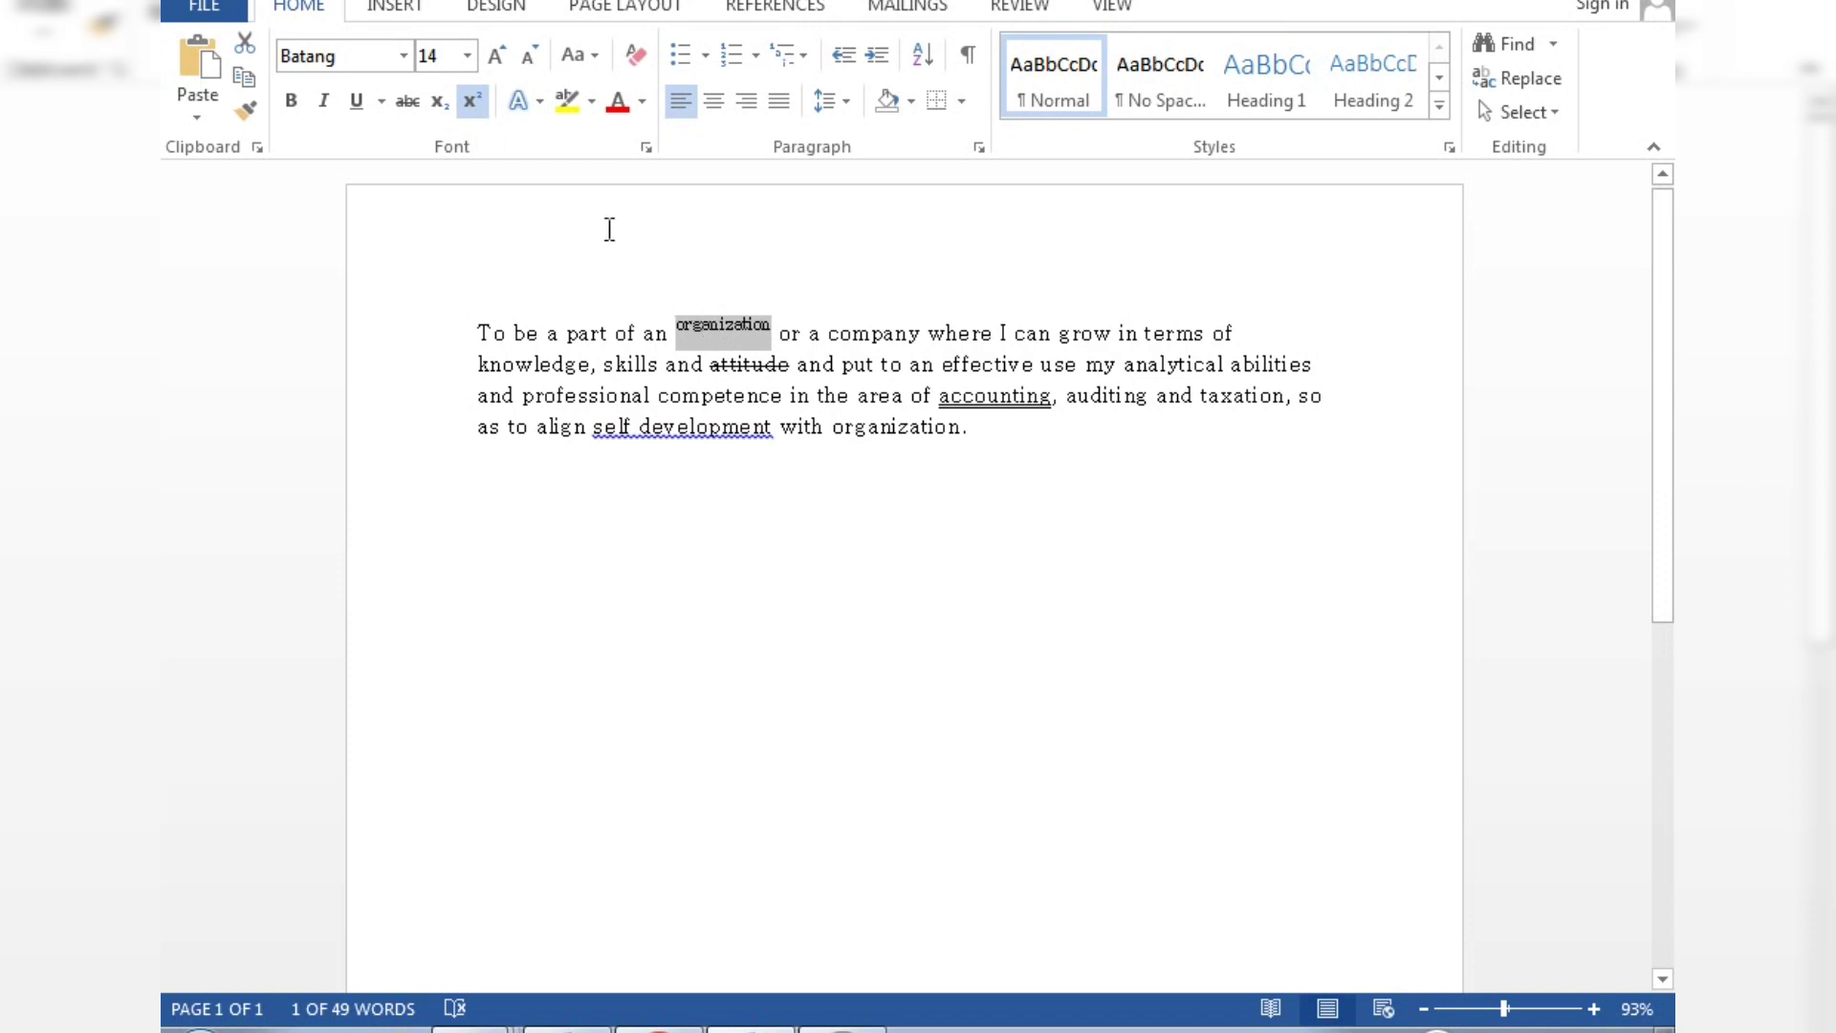
click(472, 103)
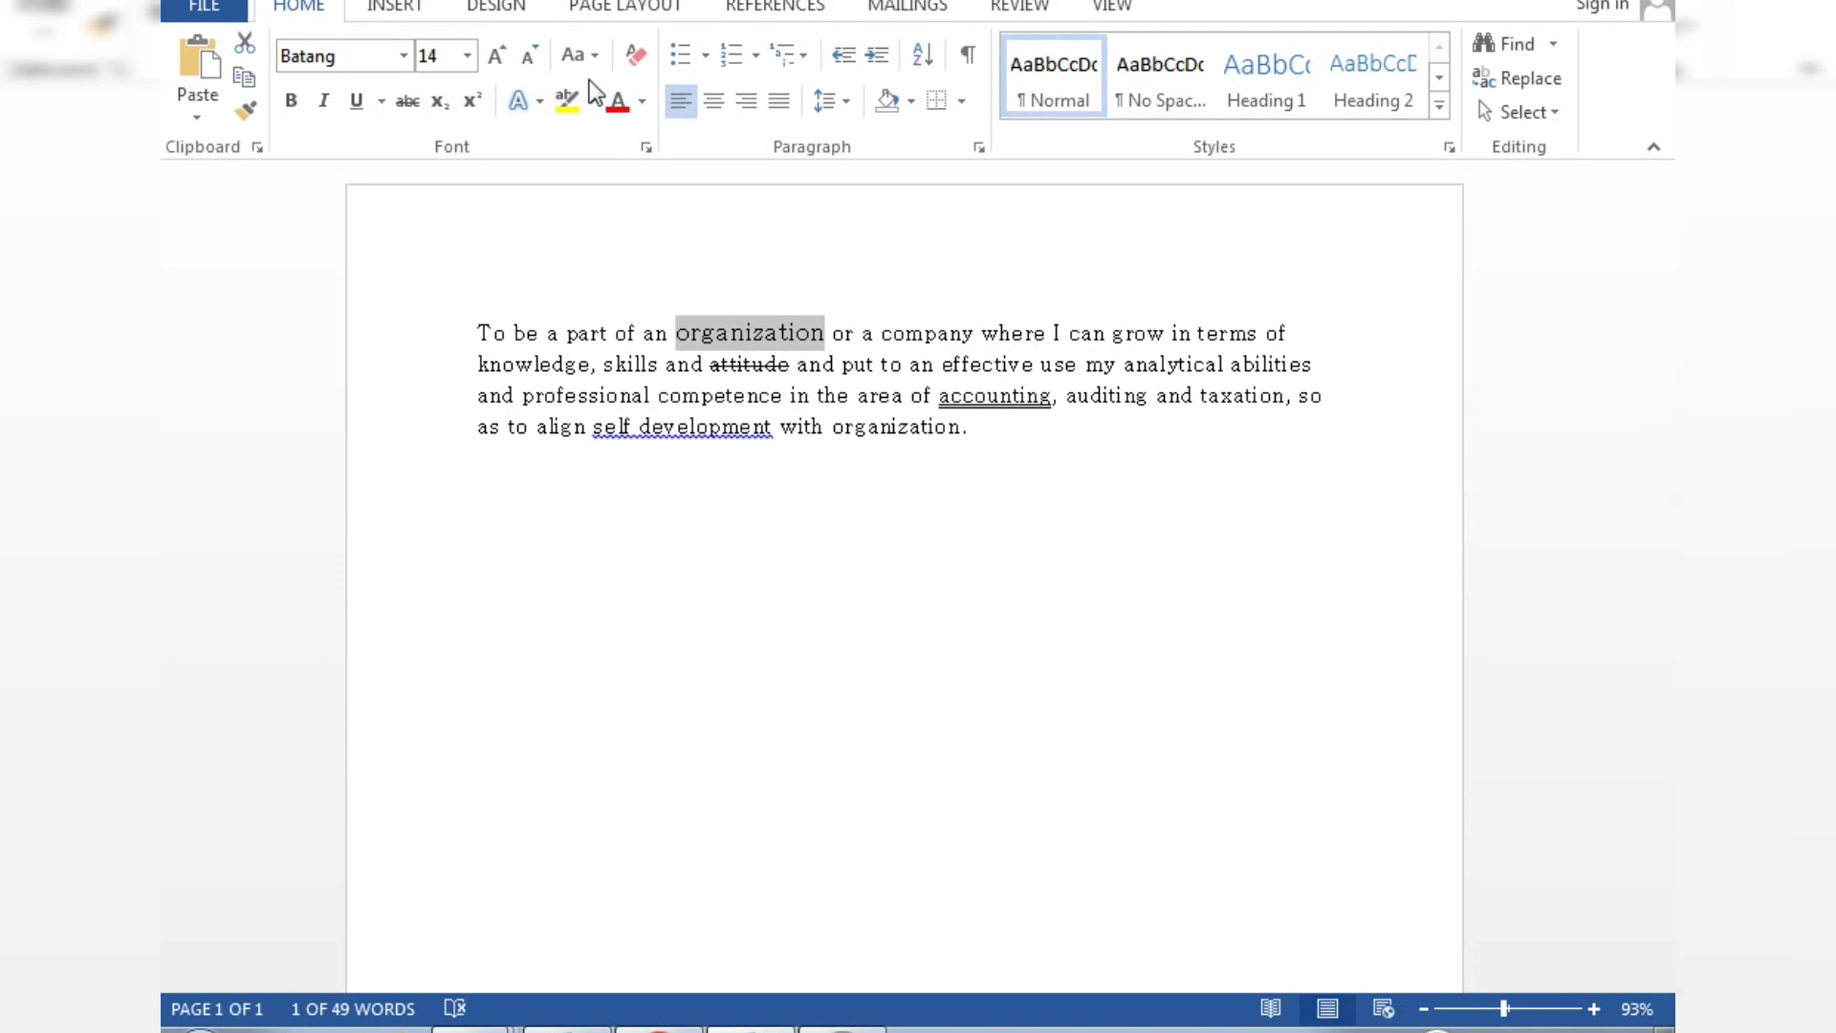
Step: Increase the font size of the word "organization" in the first line to 20
click(506, 56)
click(506, 55)
click(506, 55)
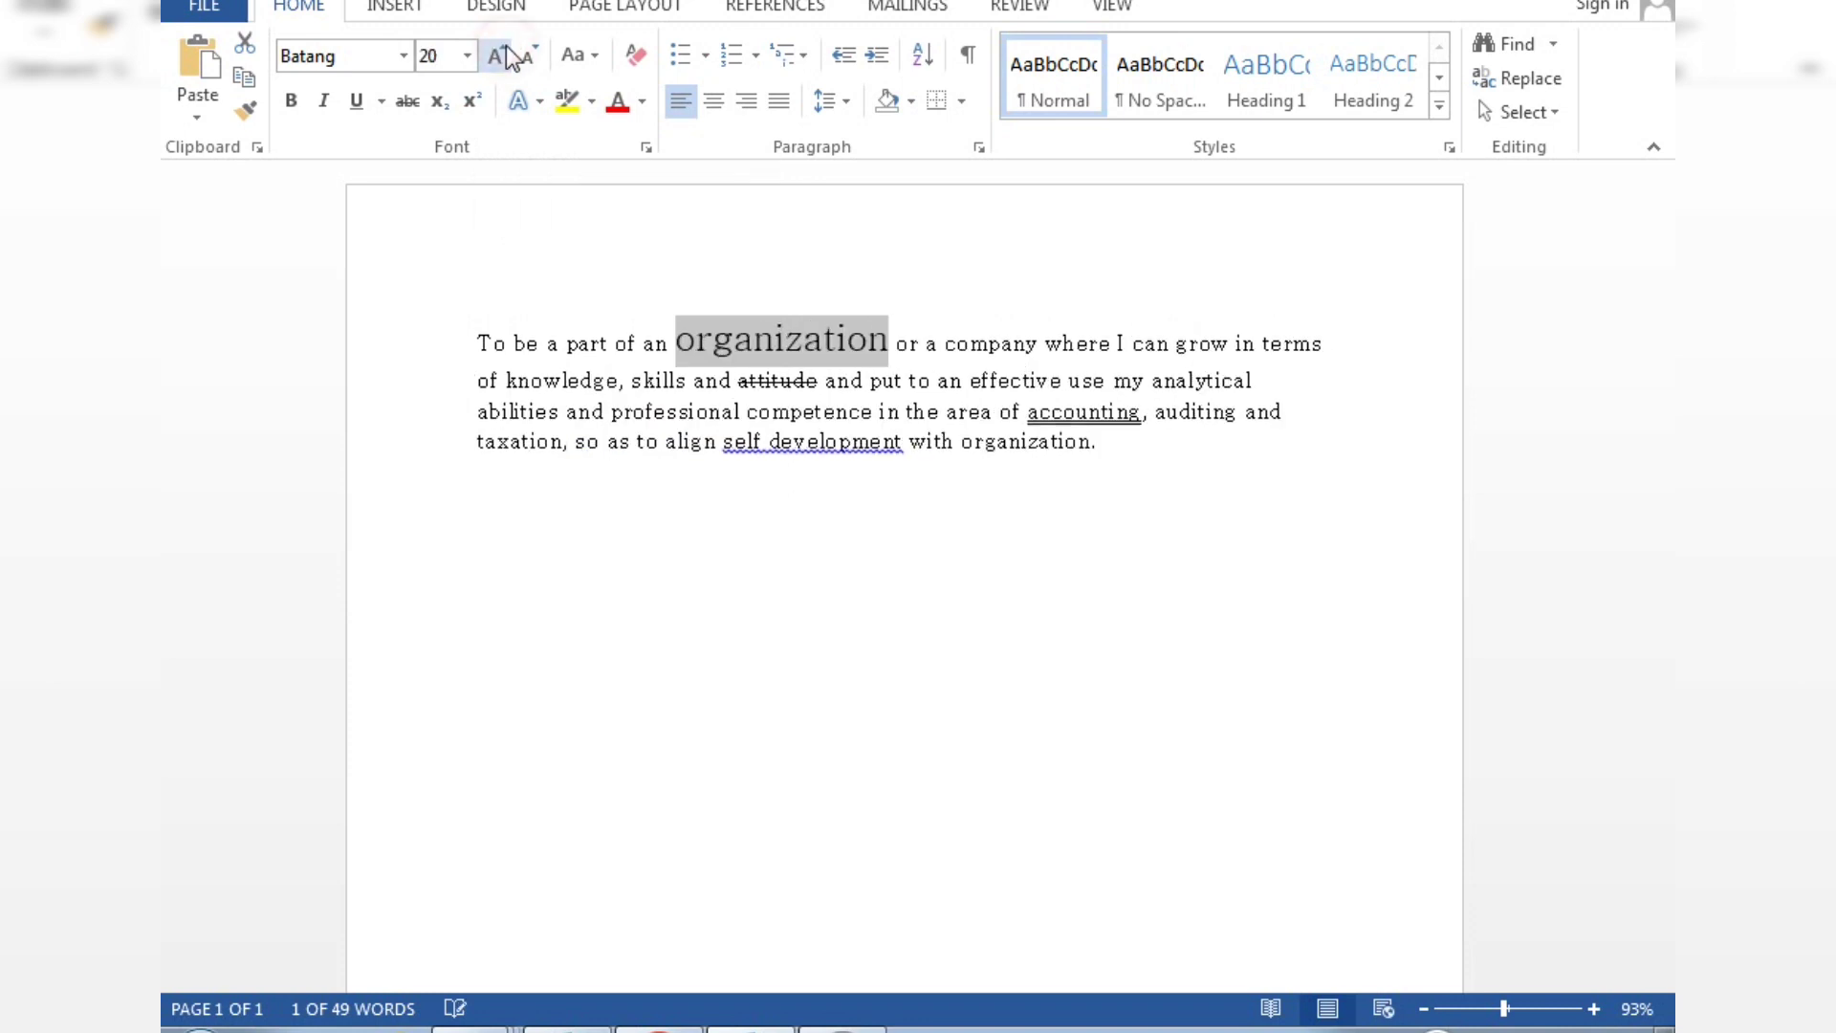
Step: Enlarge the word "organization" in the first line to size 22 and reduce it to size 11
click(506, 55)
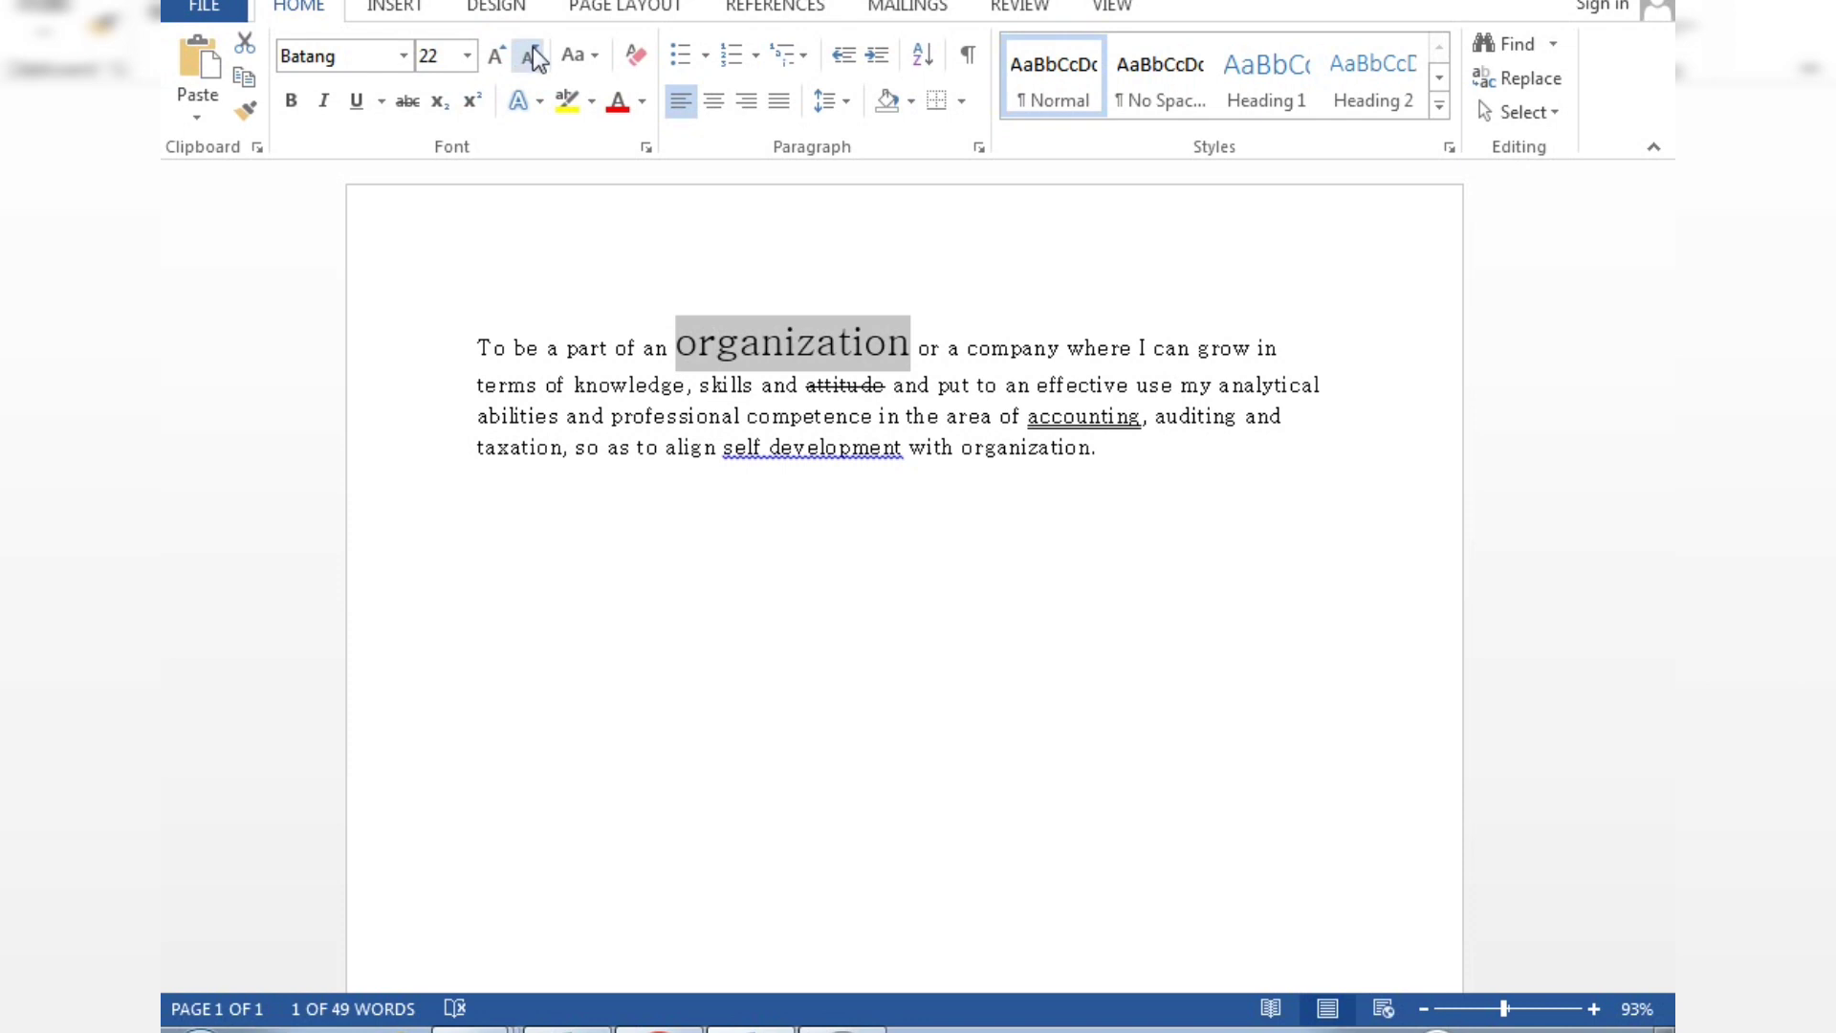
click(532, 56)
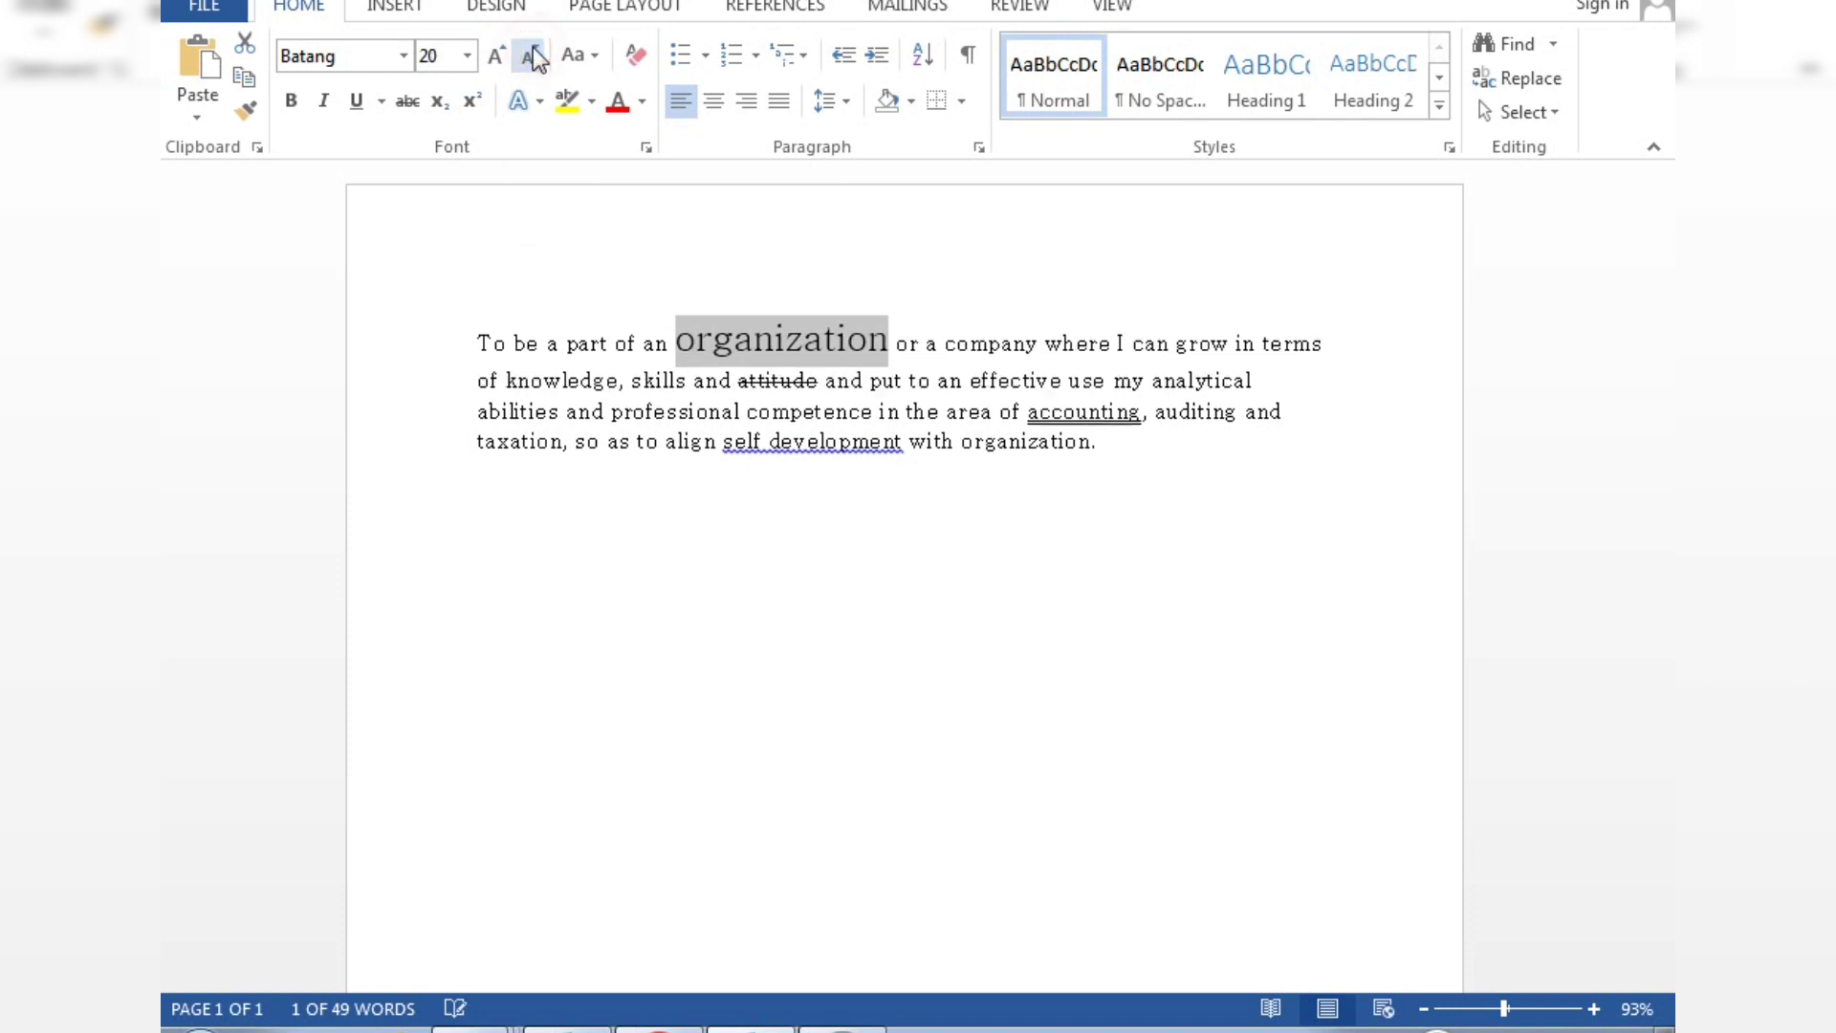
click(532, 55)
click(532, 56)
click(532, 55)
click(533, 55)
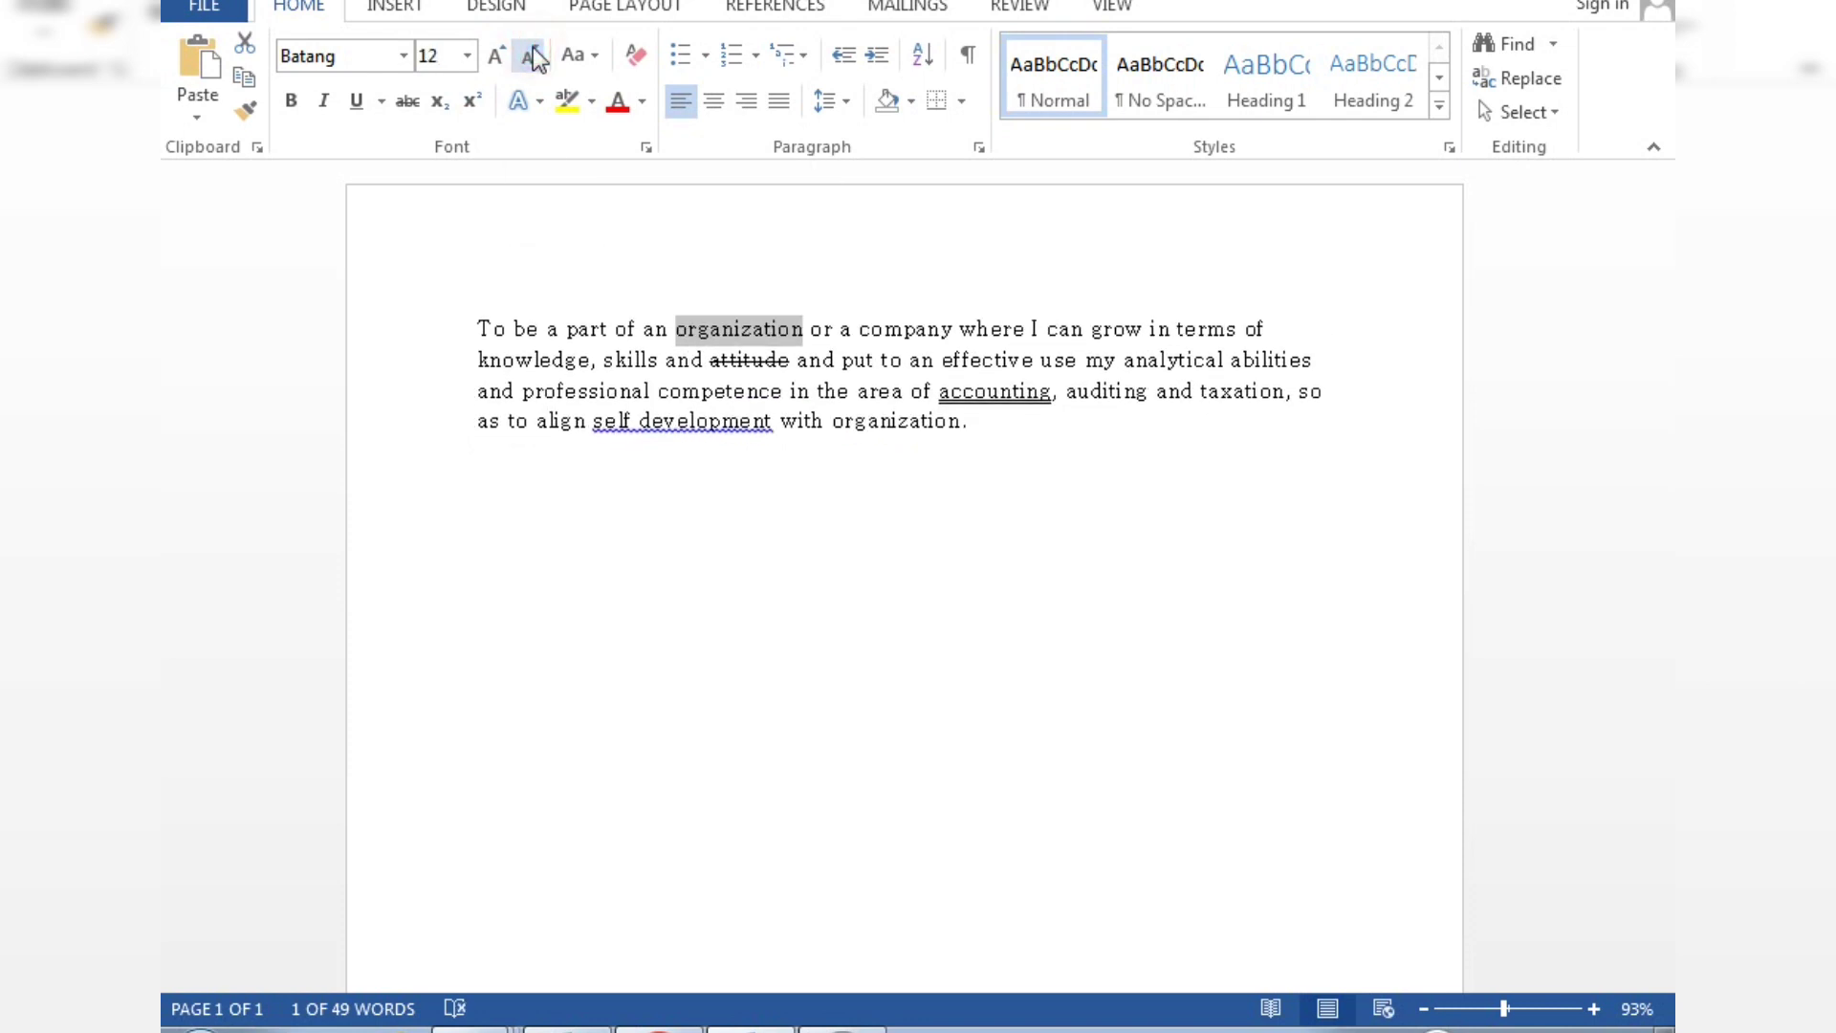
click(532, 56)
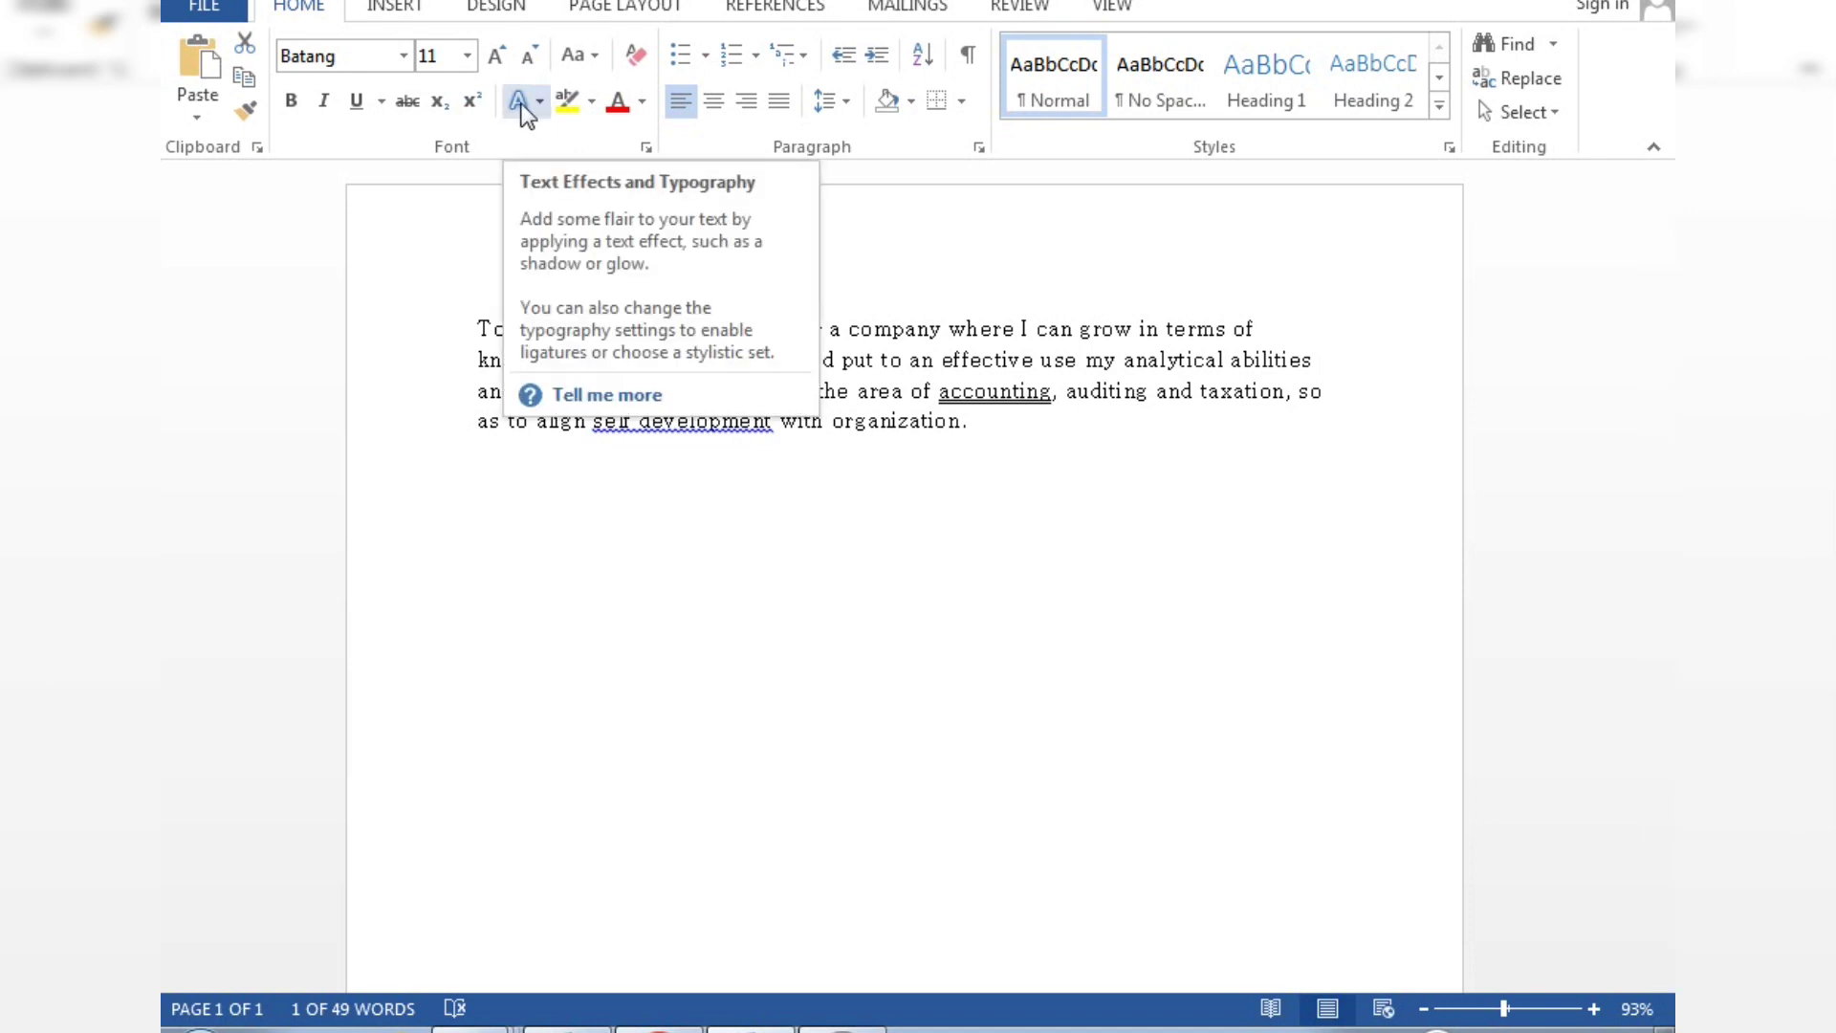
Step: Try UPPERCASE on the word "organization" in the first line and return it to lowercase
click(592, 56)
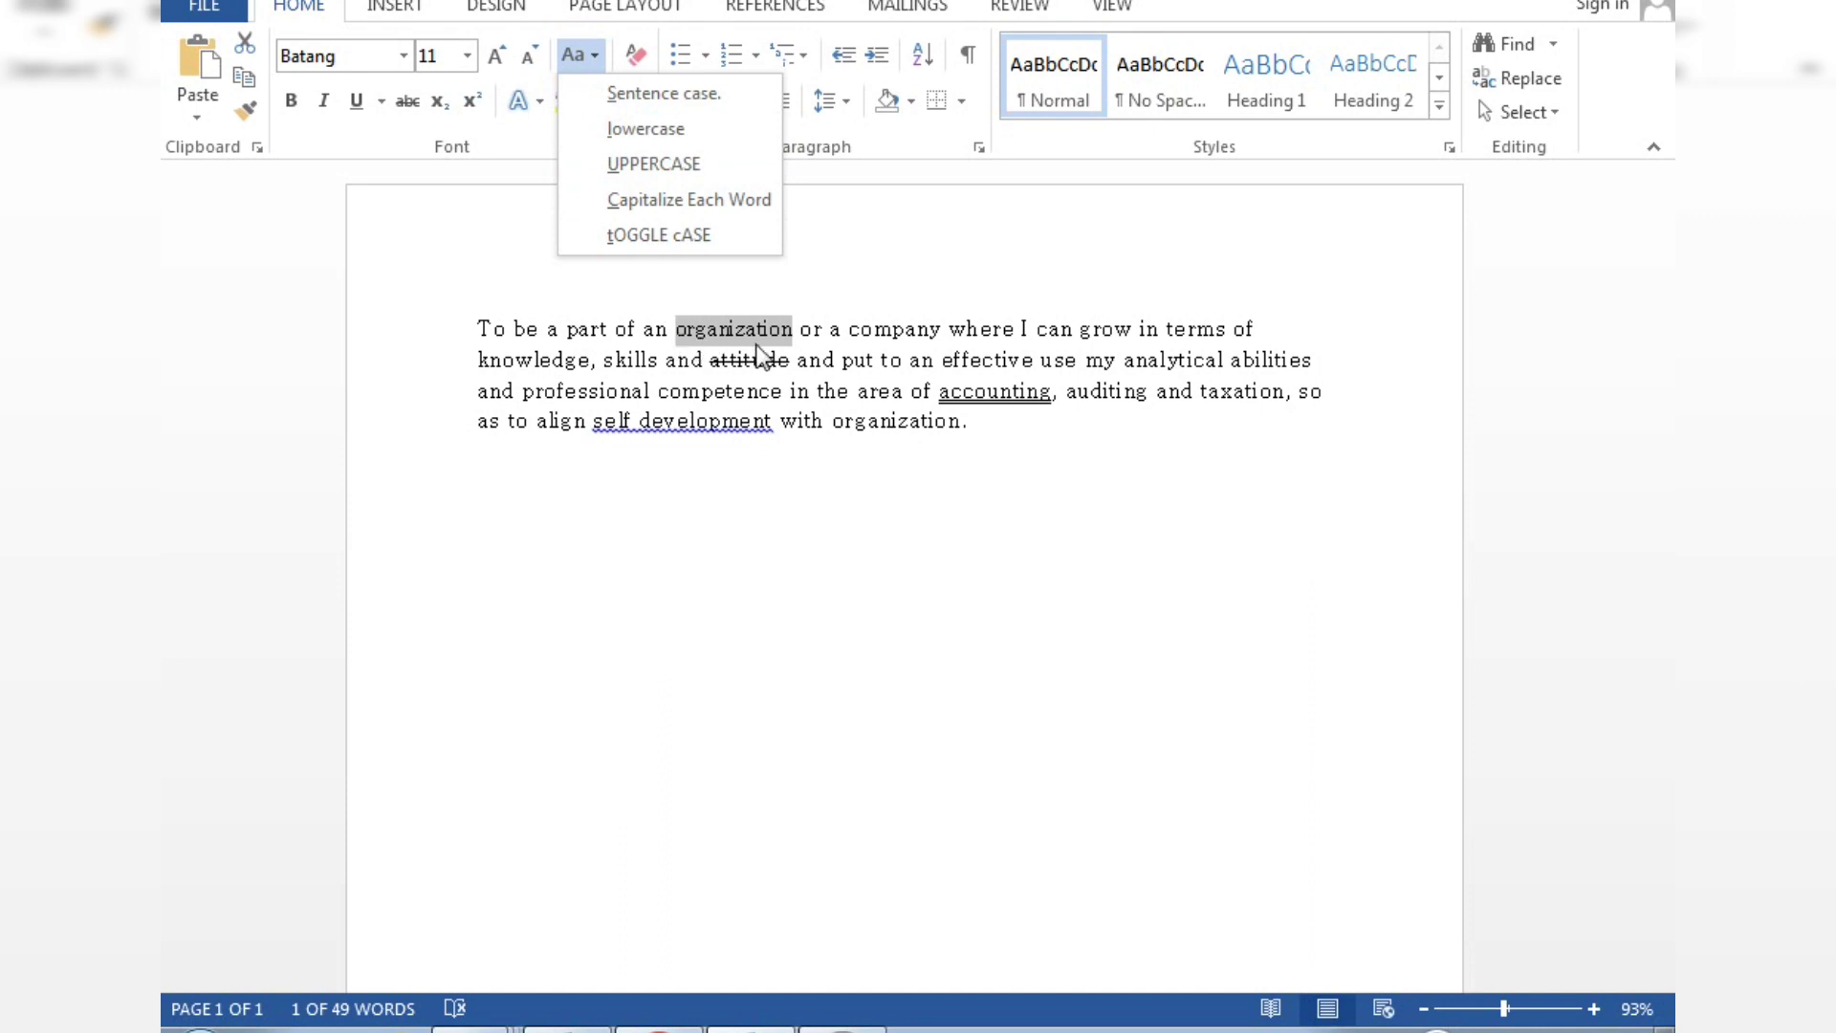
click(656, 176)
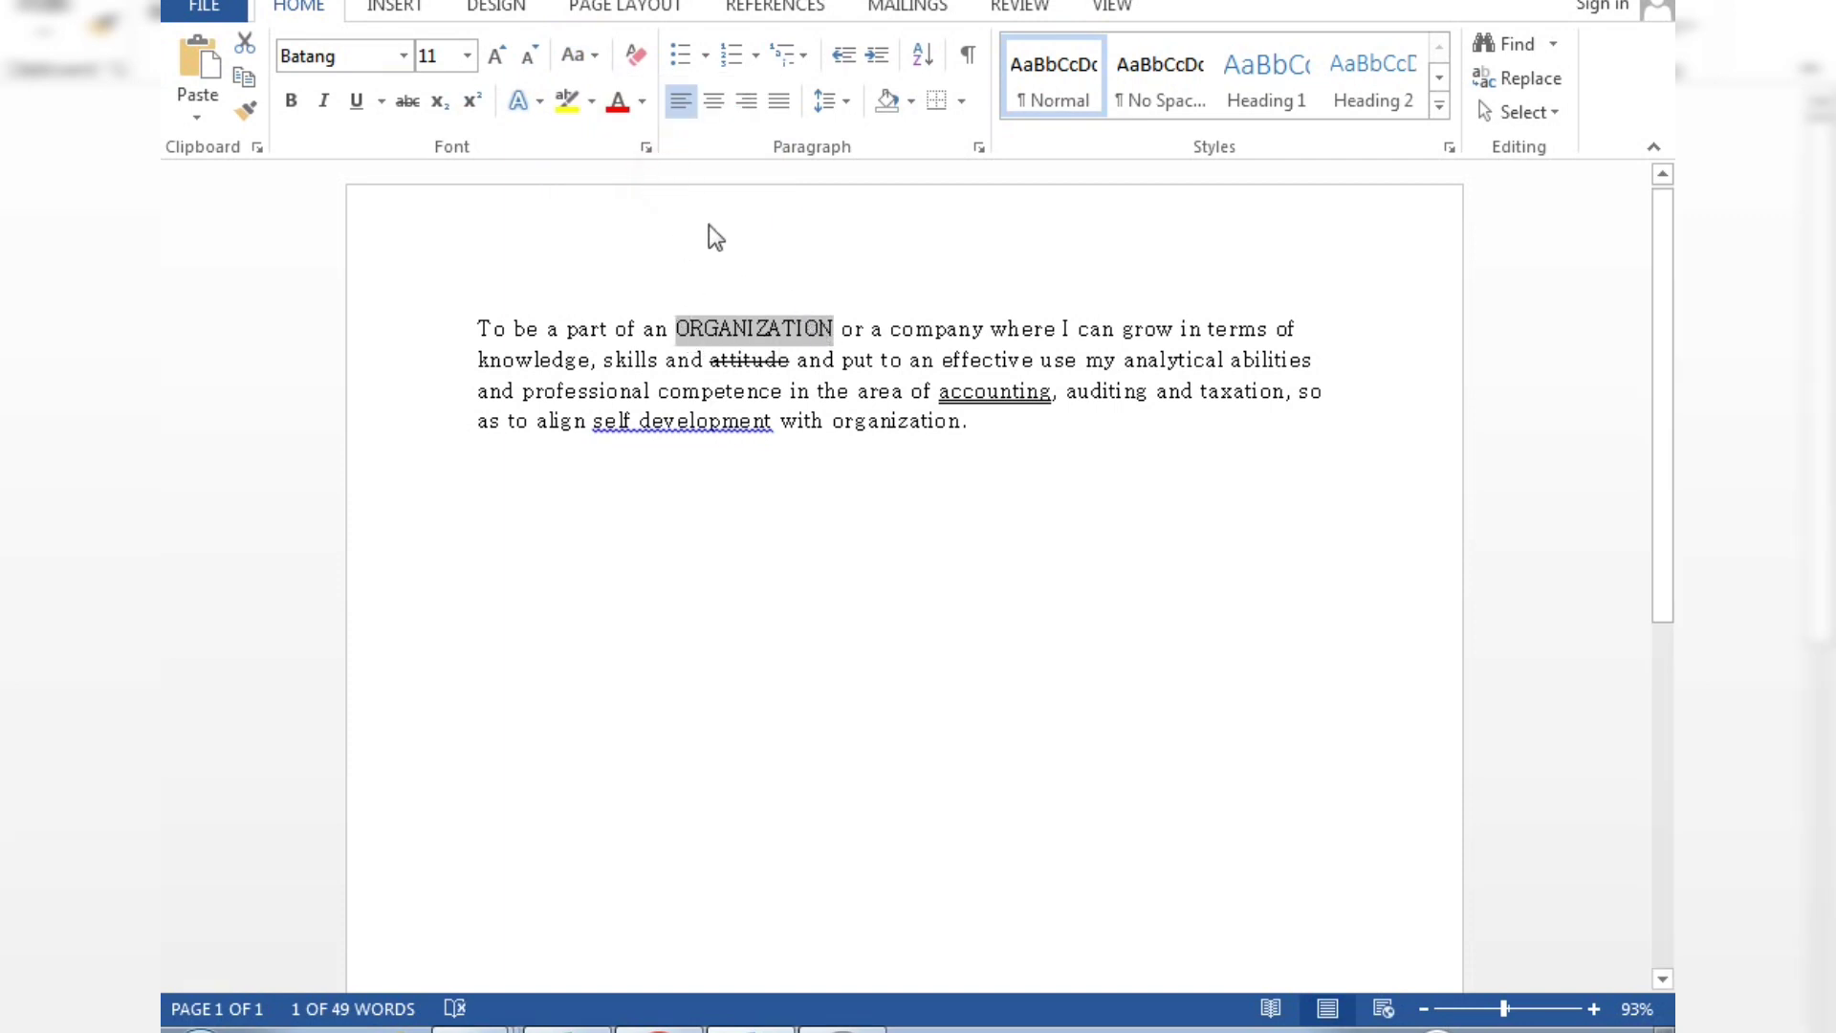
click(593, 61)
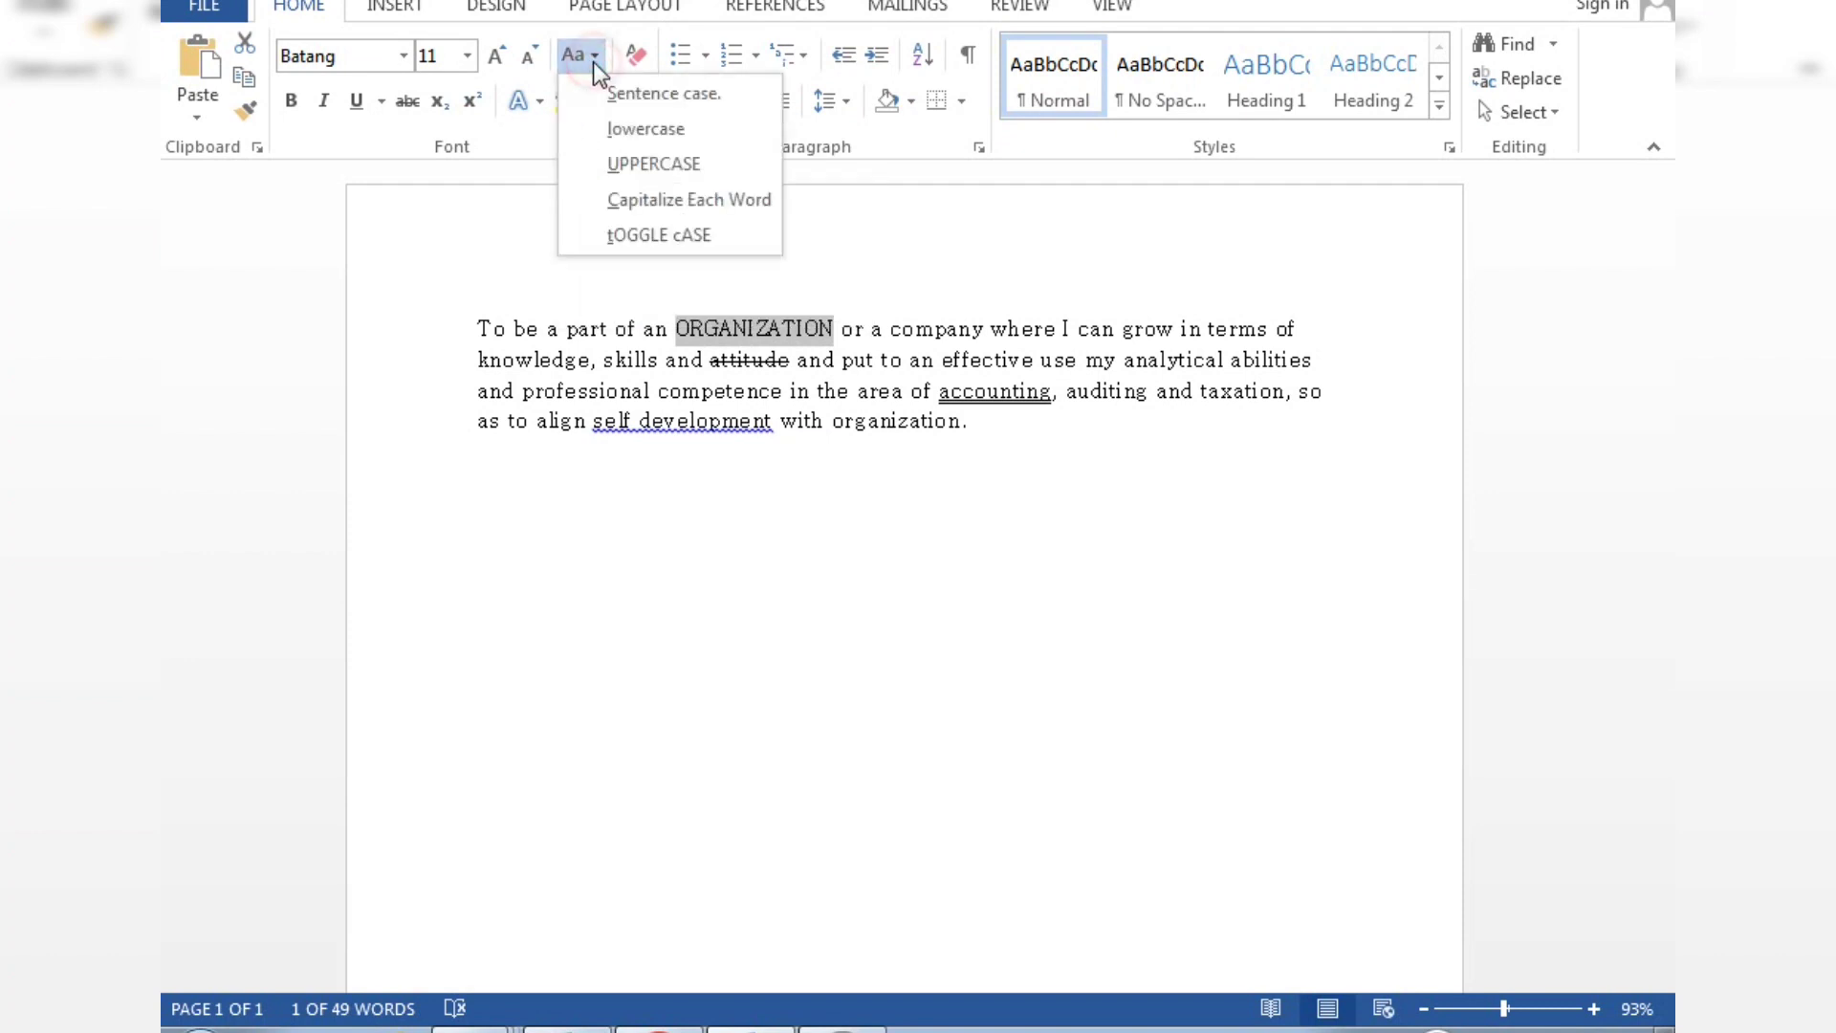
click(618, 135)
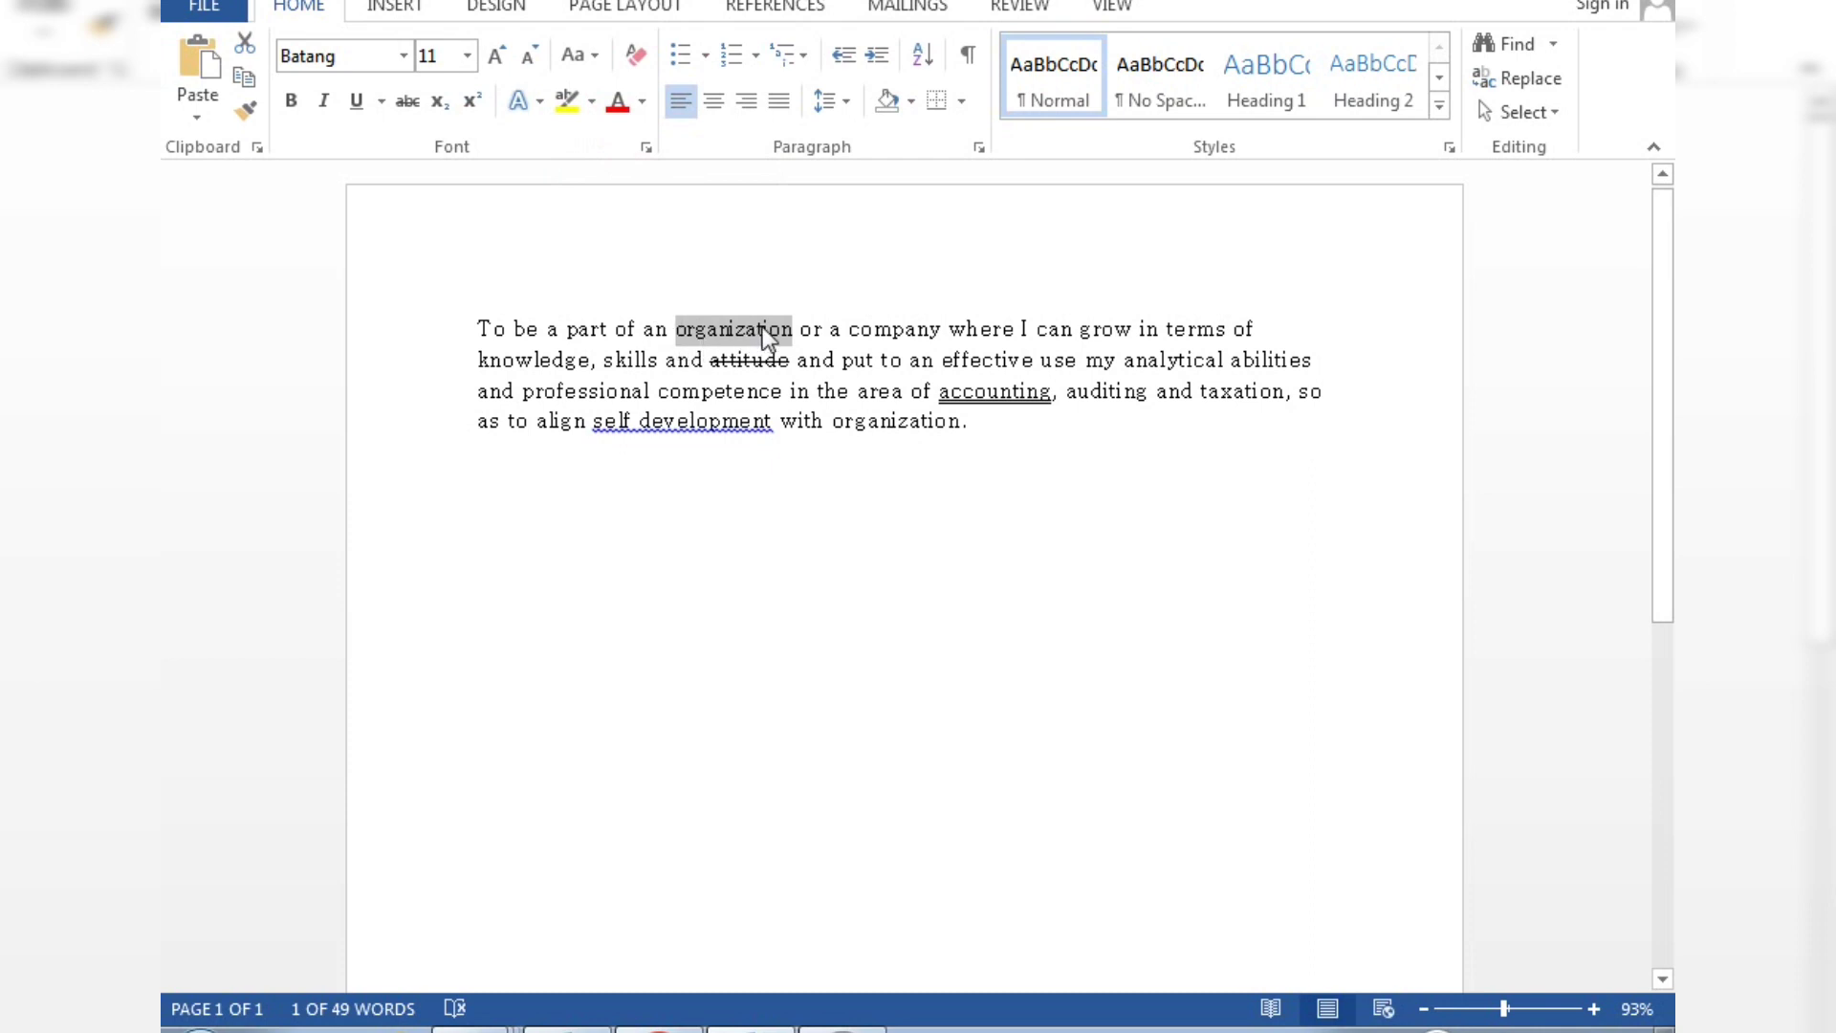
Step: Apply the Capitalize Each Word case option to the word "organization" in the first line
click(598, 55)
click(612, 80)
click(595, 52)
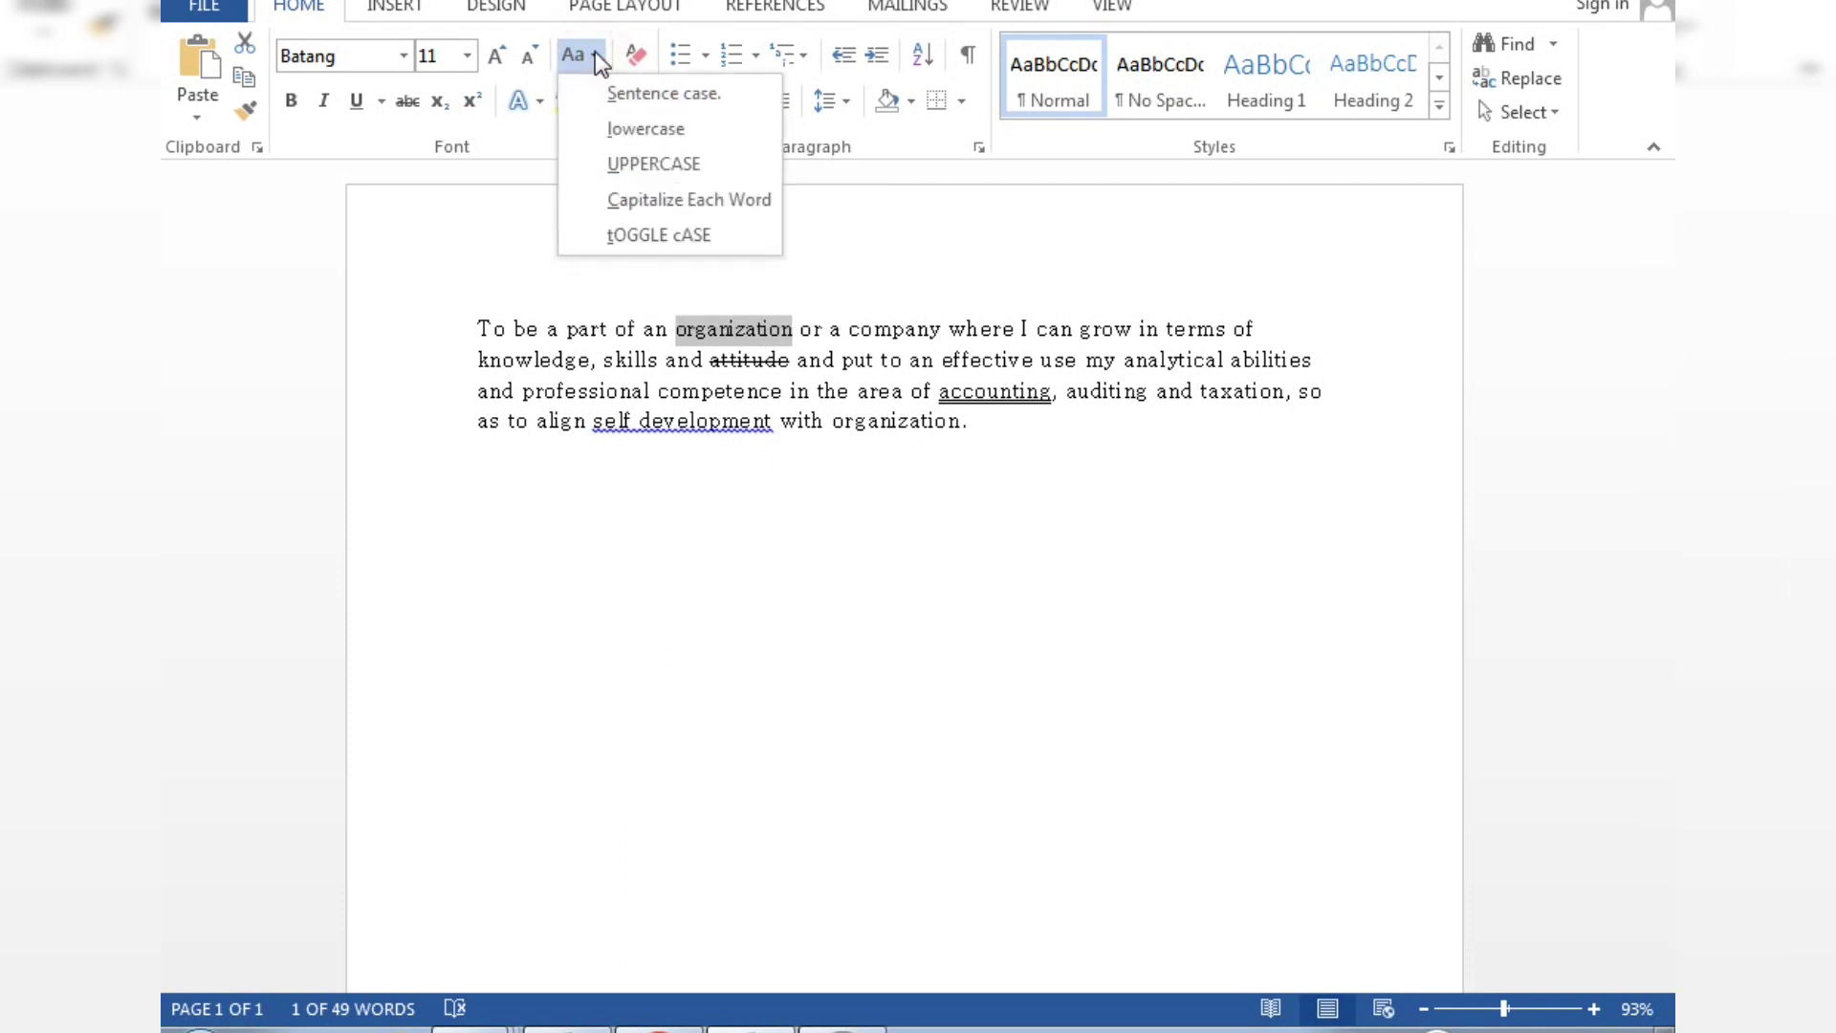
click(623, 196)
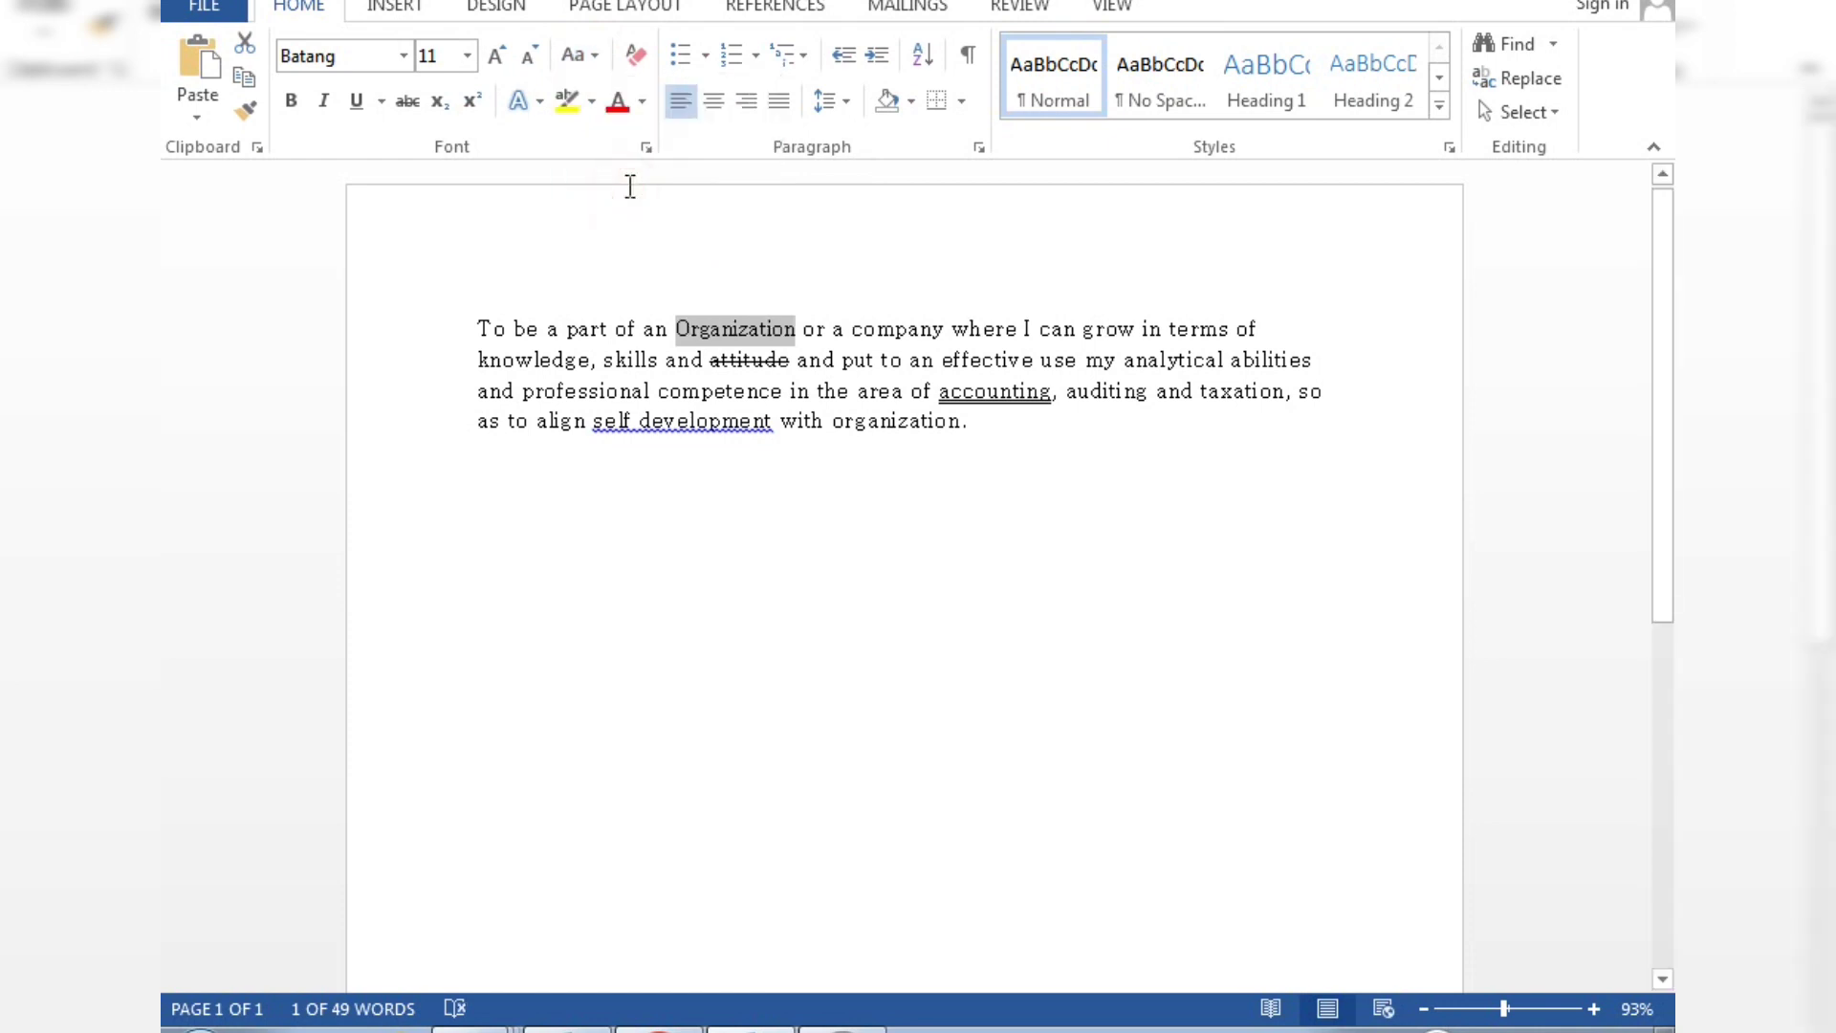
click(595, 54)
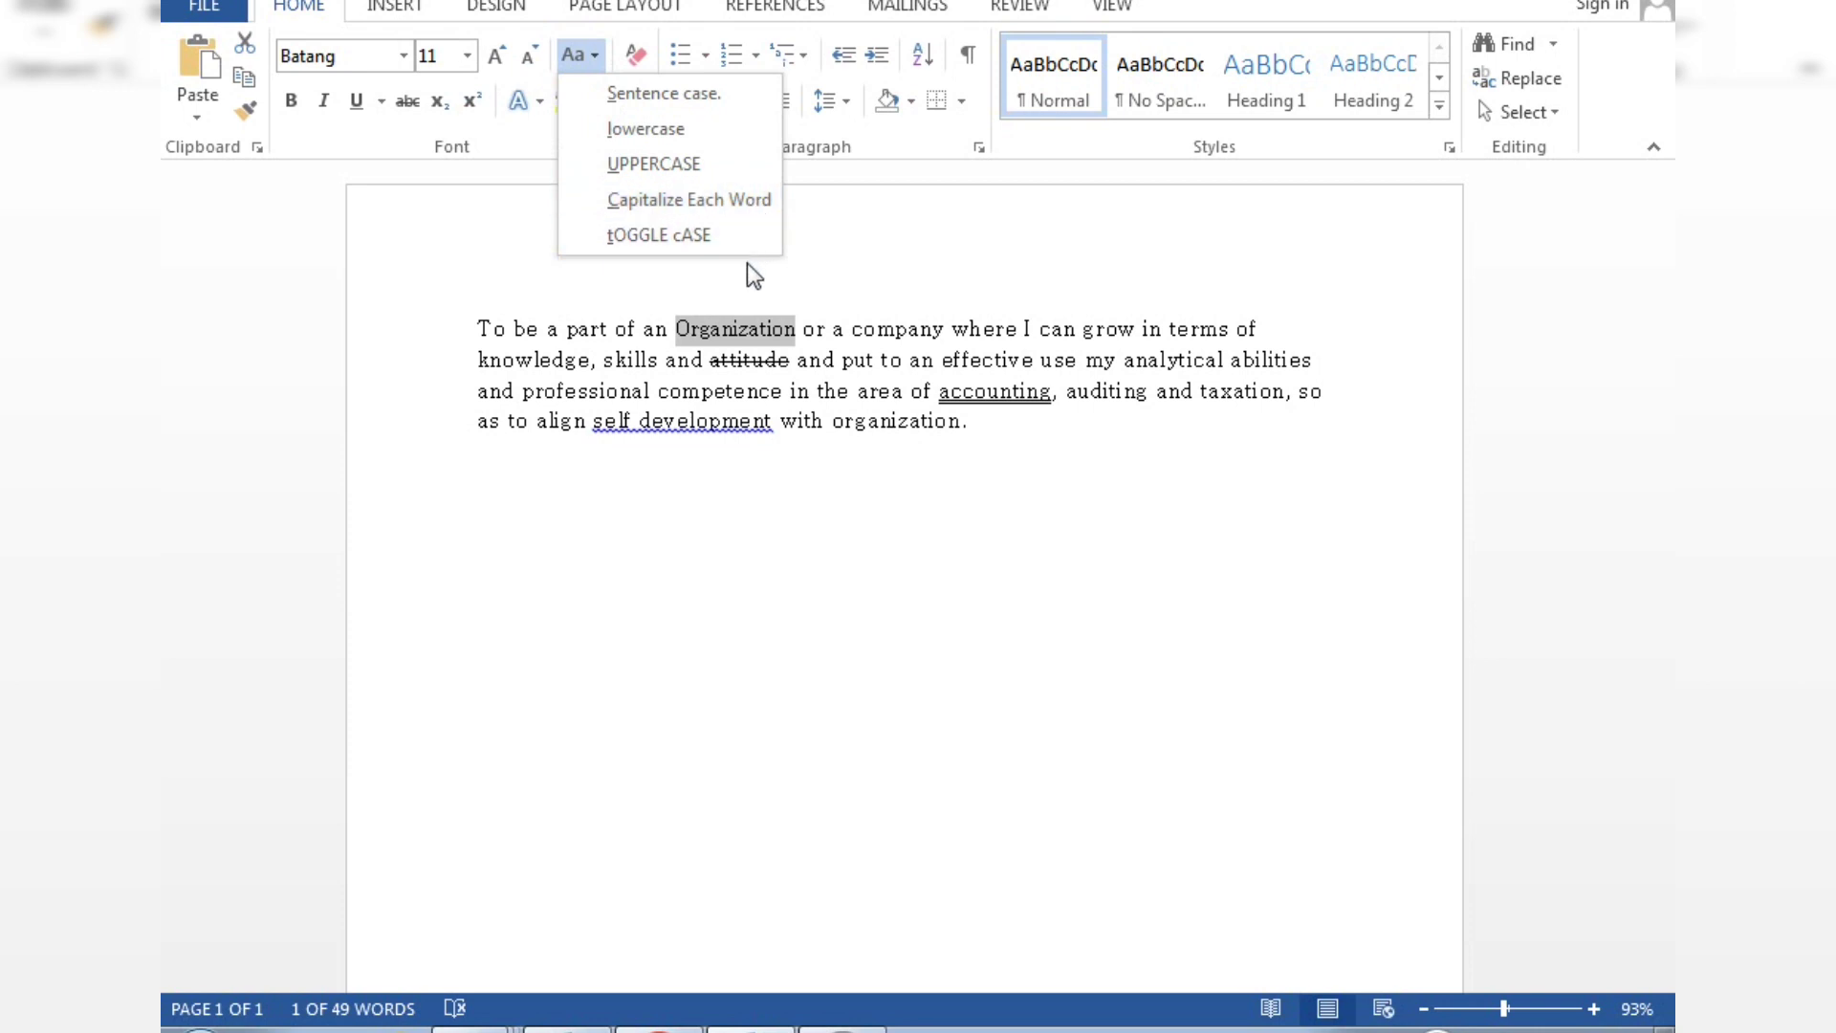
click(688, 637)
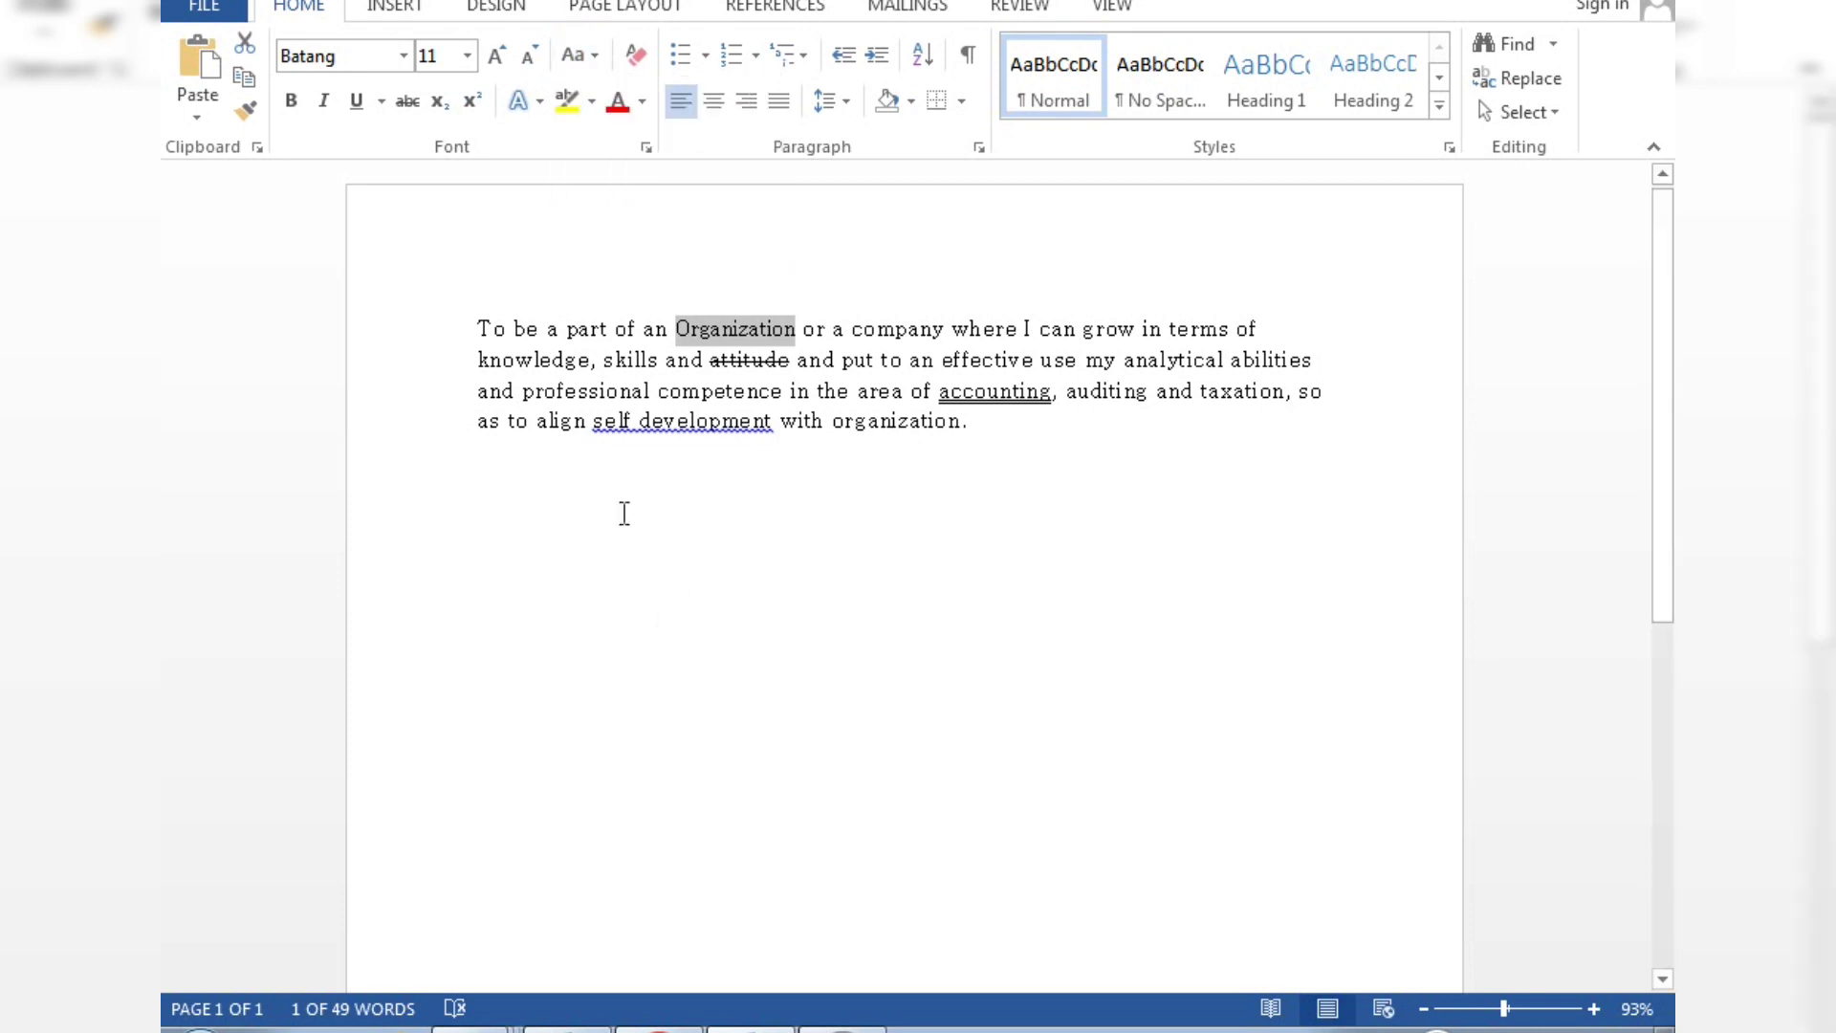
Step: Apply the Capitalize Each Word case option to the entire paragraph
click(481, 323)
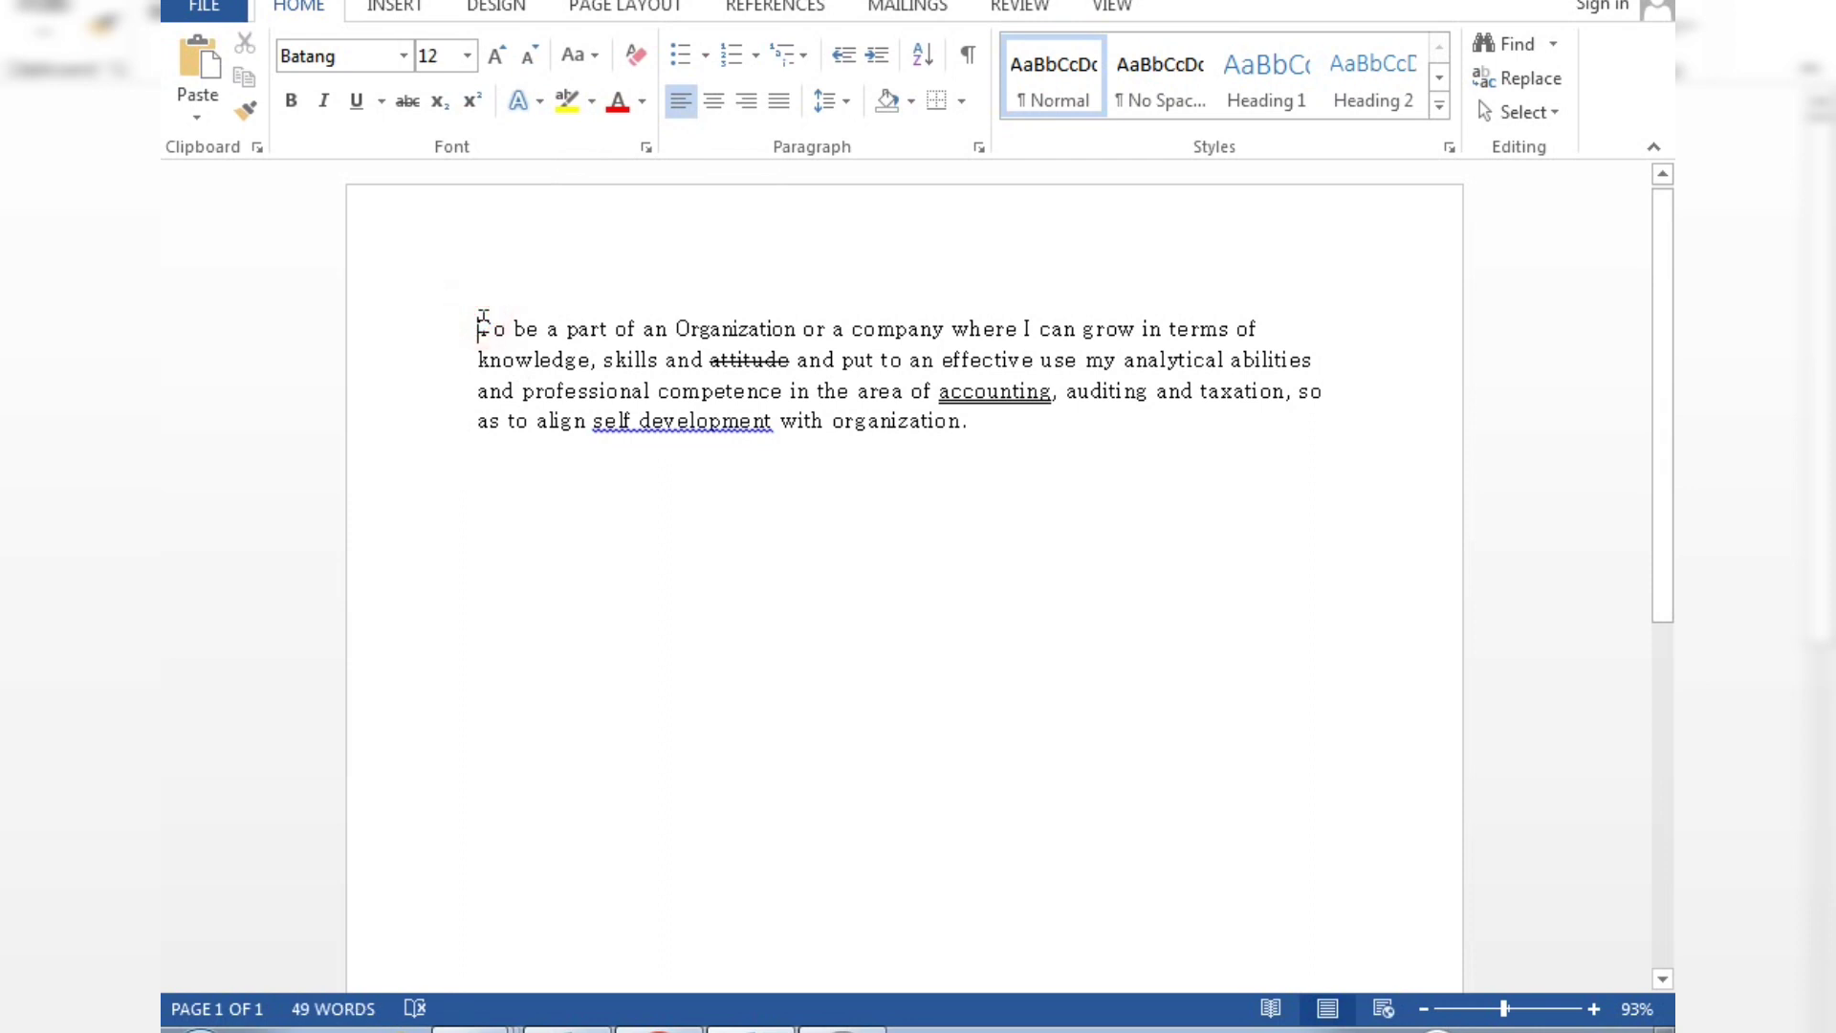
key(shift+Right)
key(shift+Right)
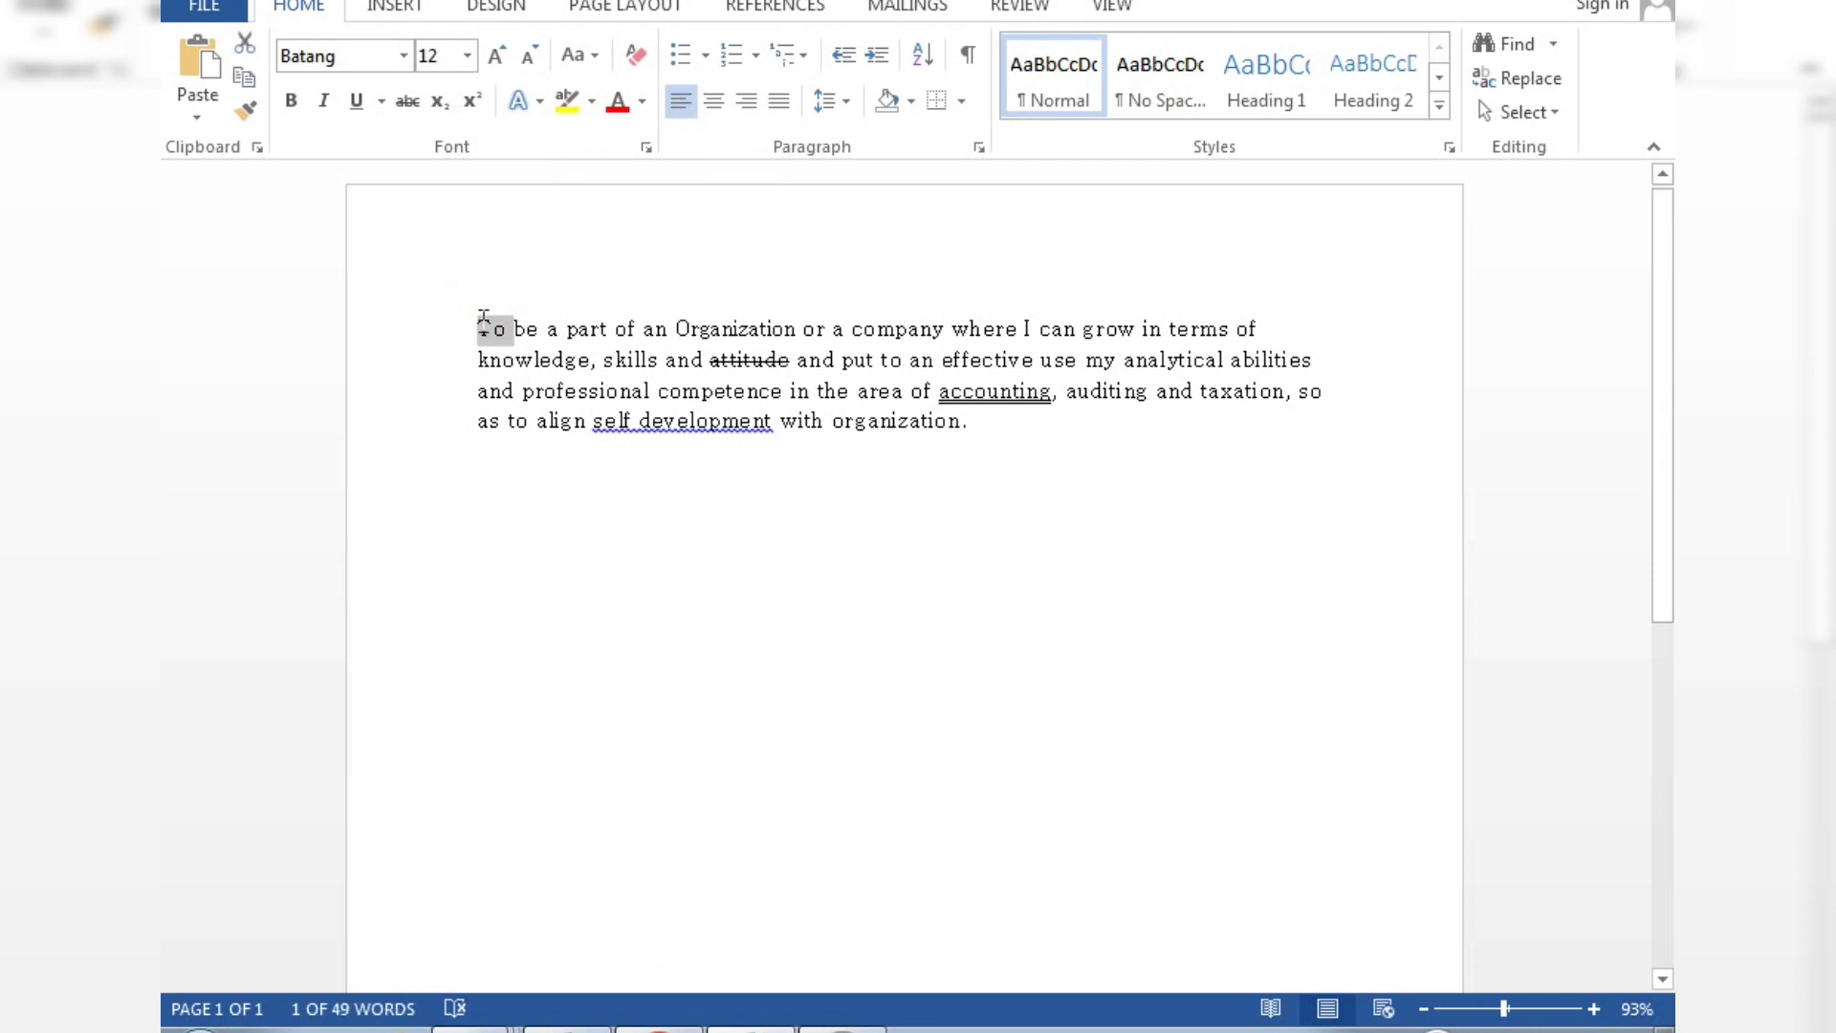
key(shift+Down)
key(shift+Down)
key(shift+Down)
key(shift+Down)
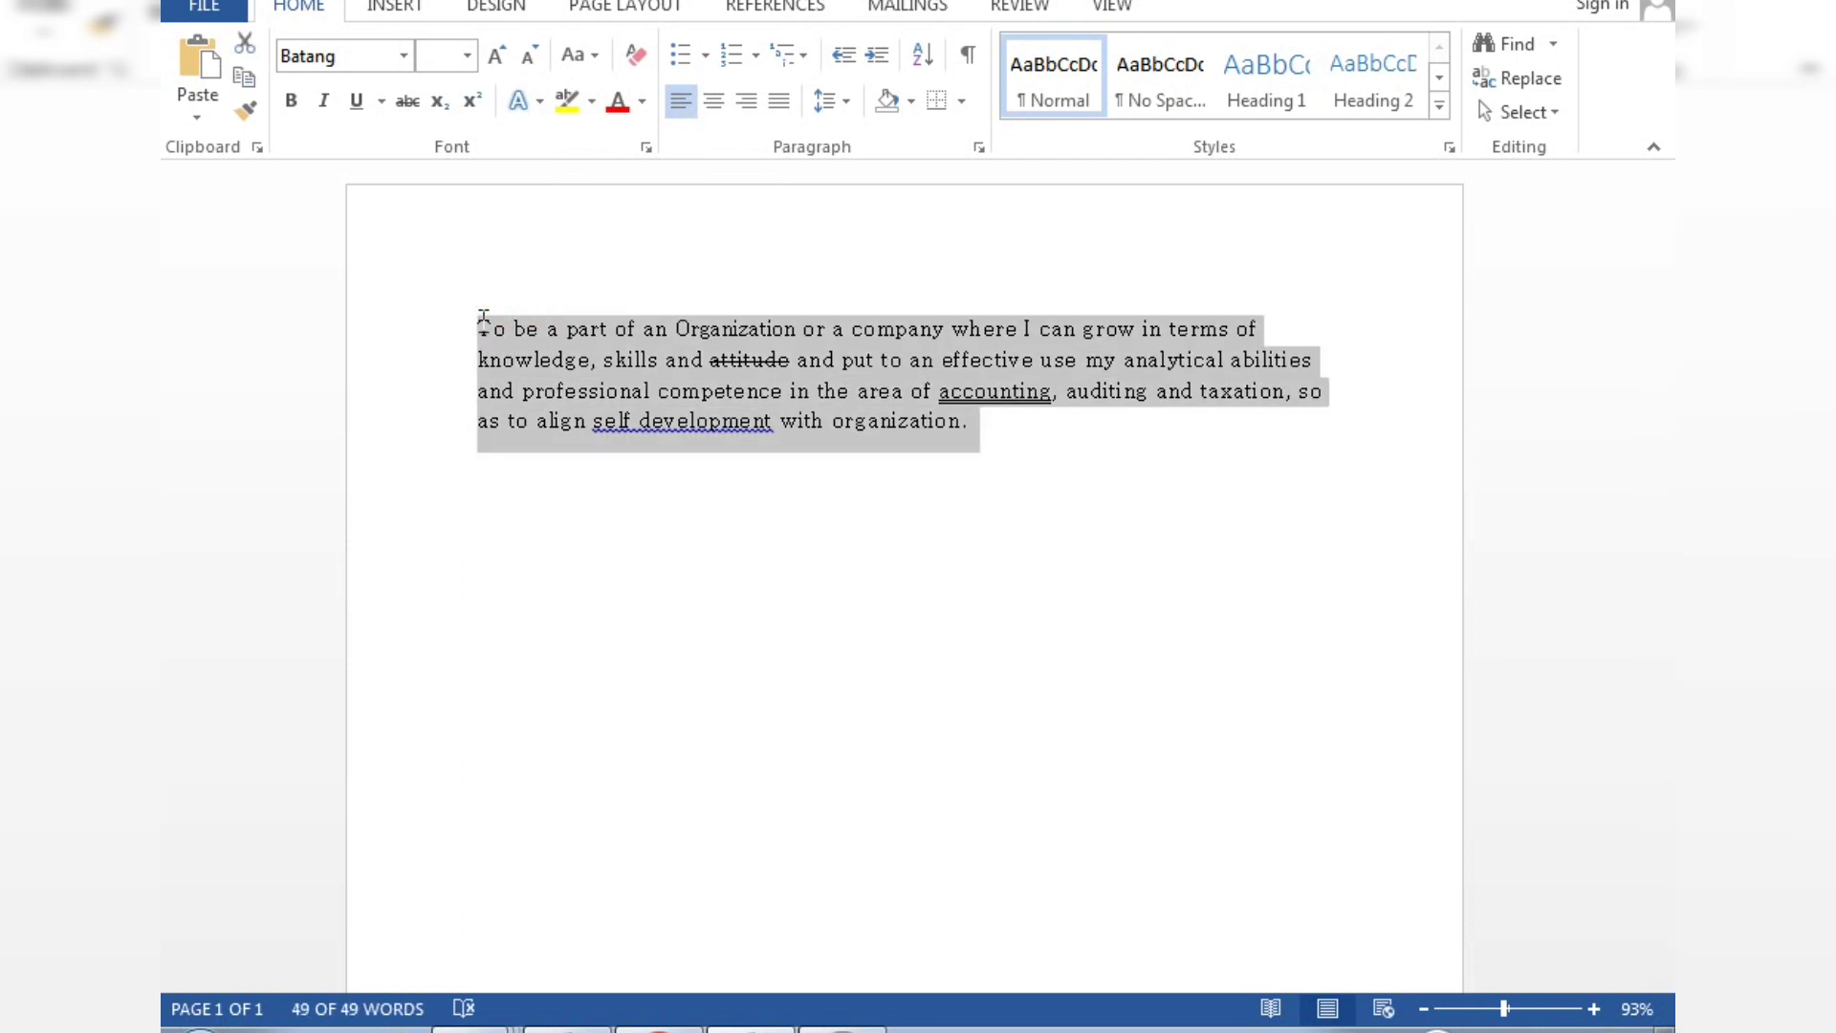
click(593, 61)
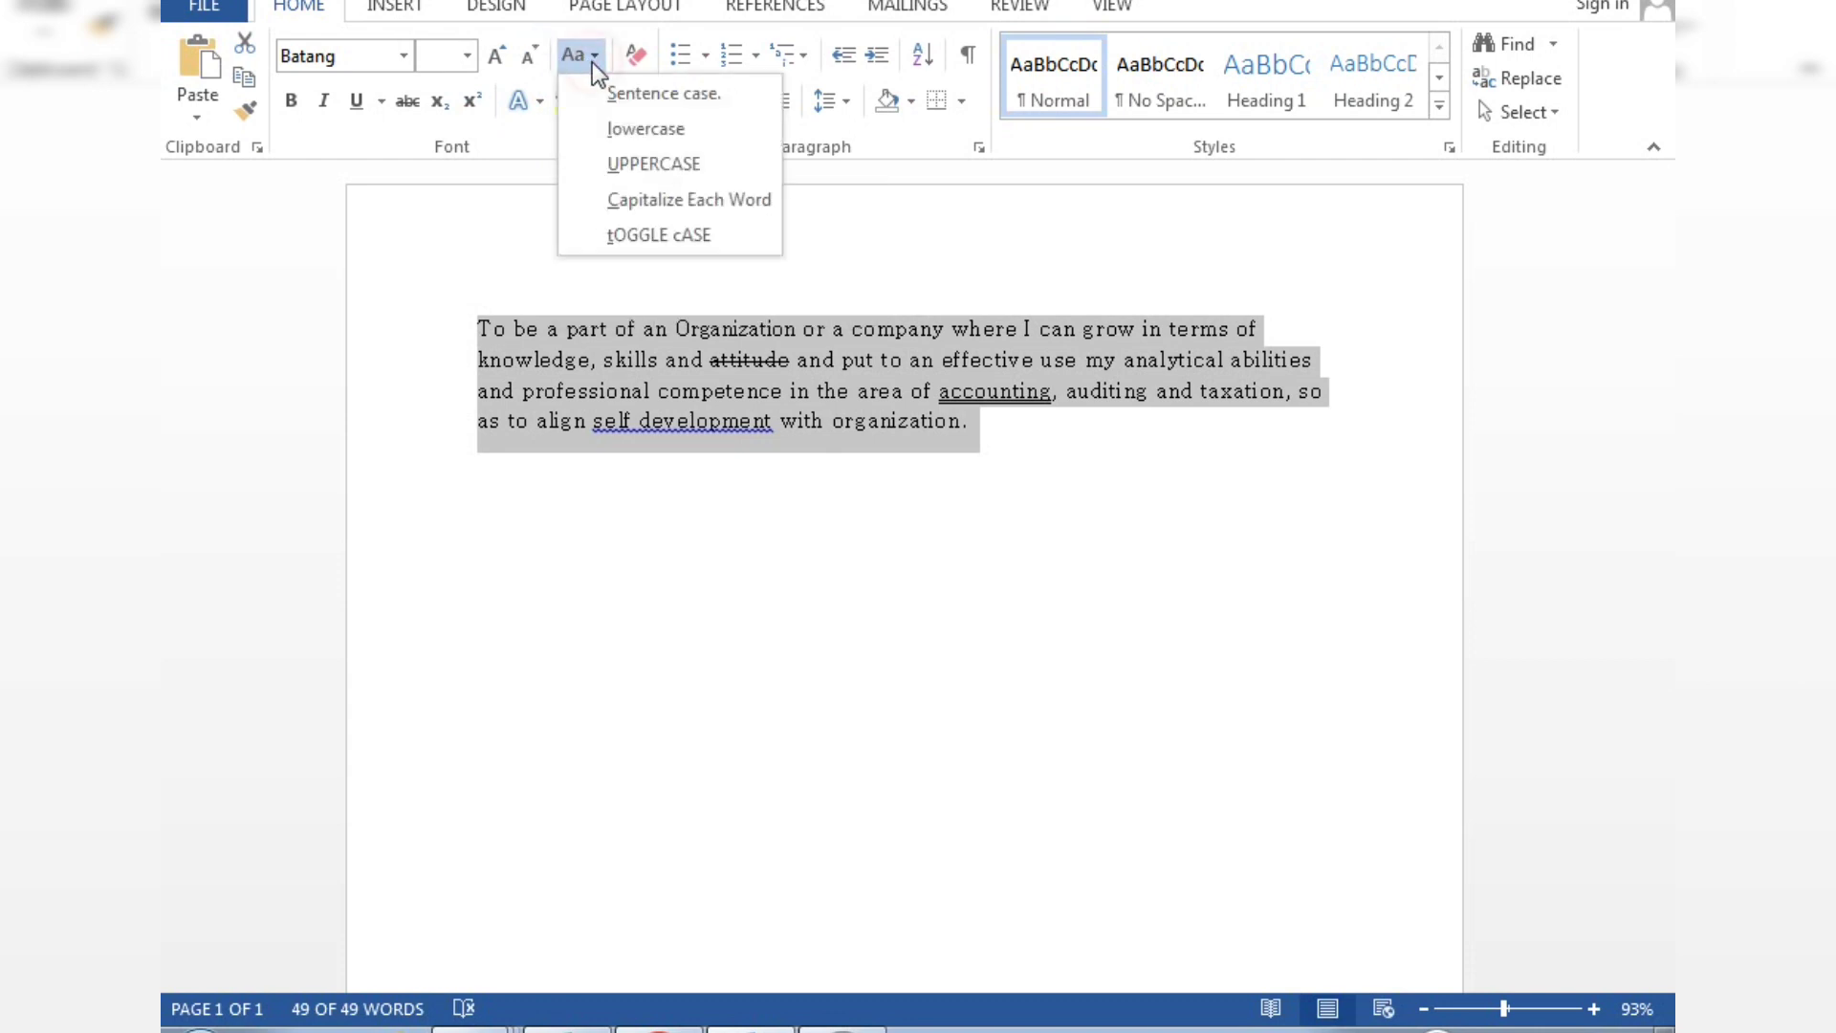
click(629, 198)
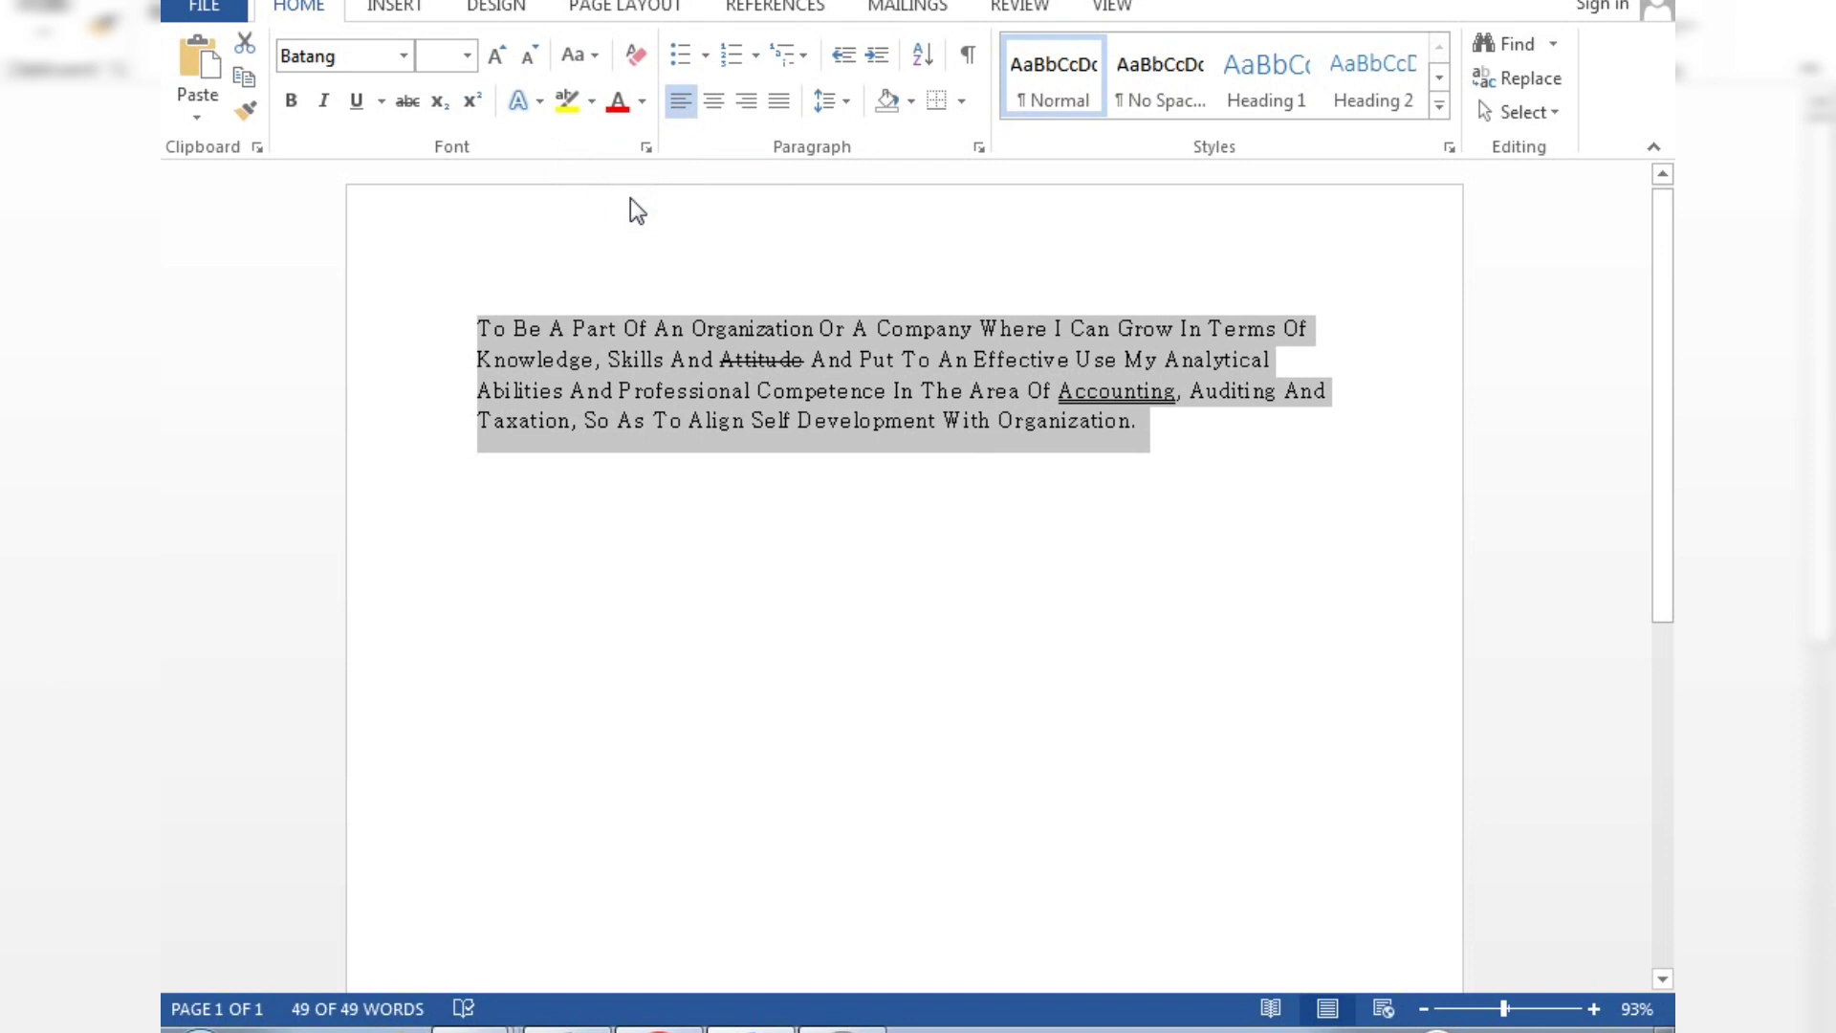
click(599, 60)
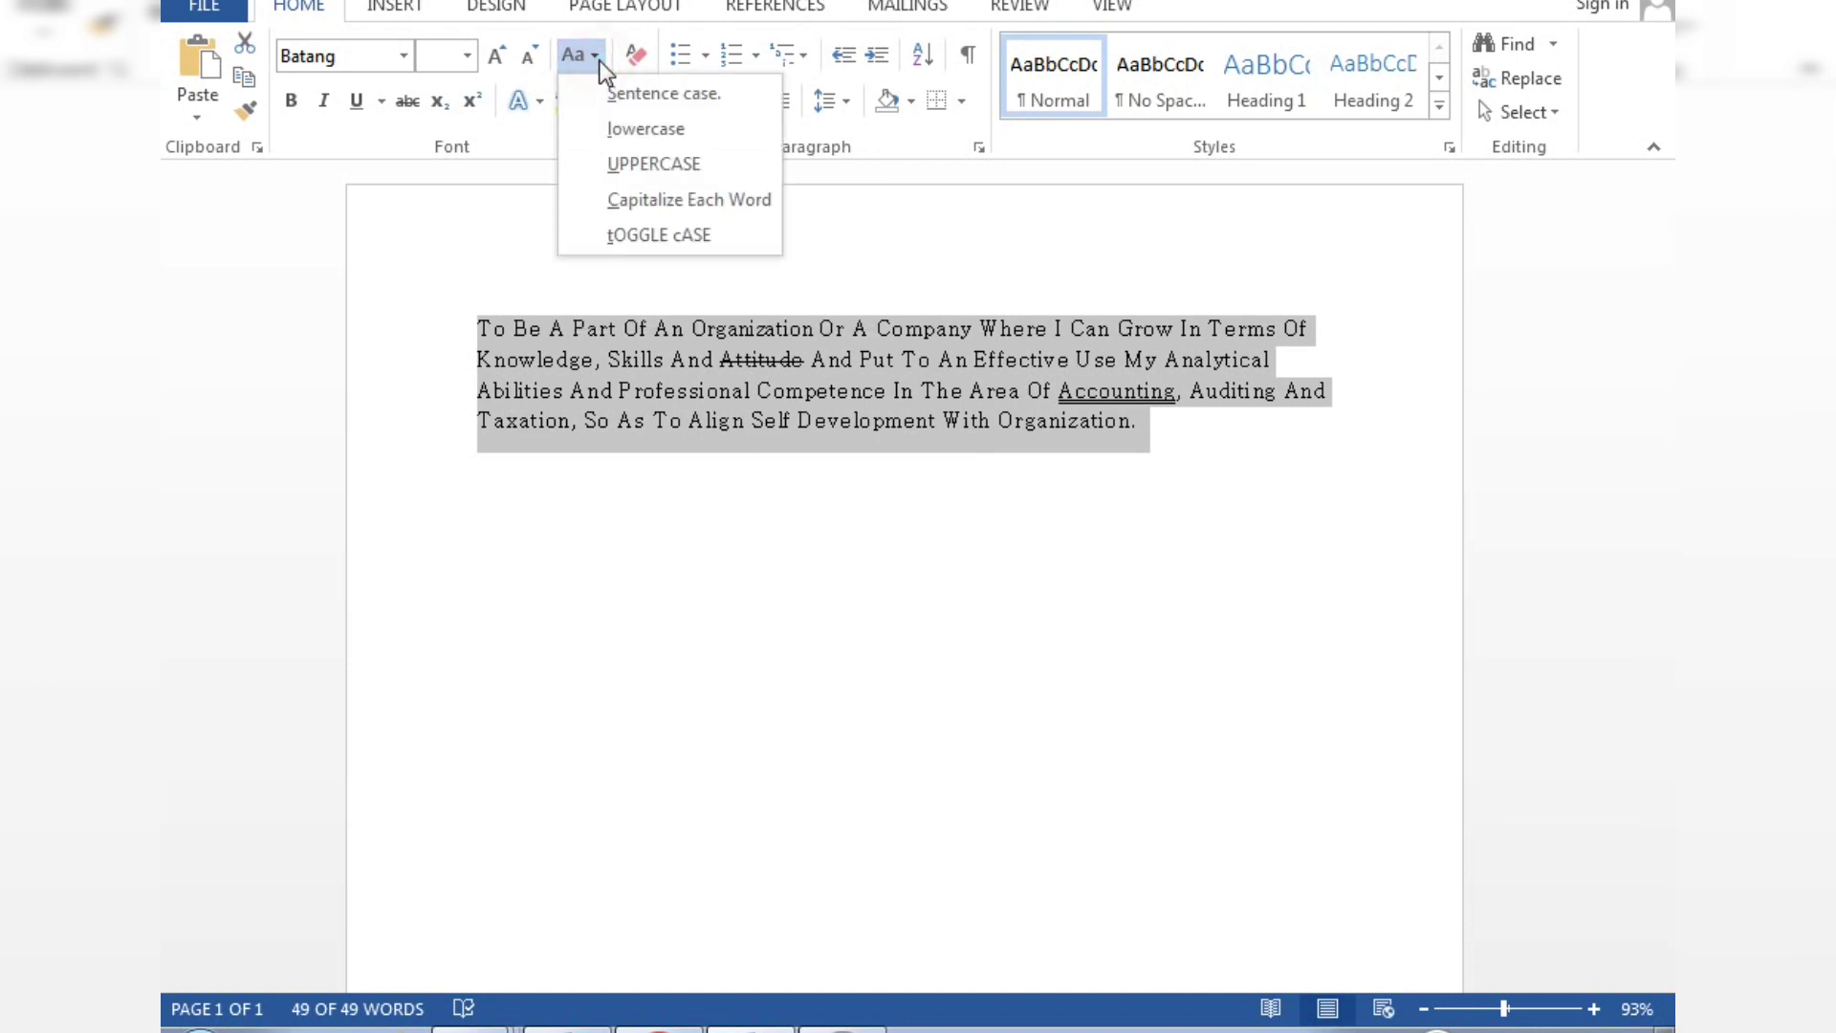
click(621, 196)
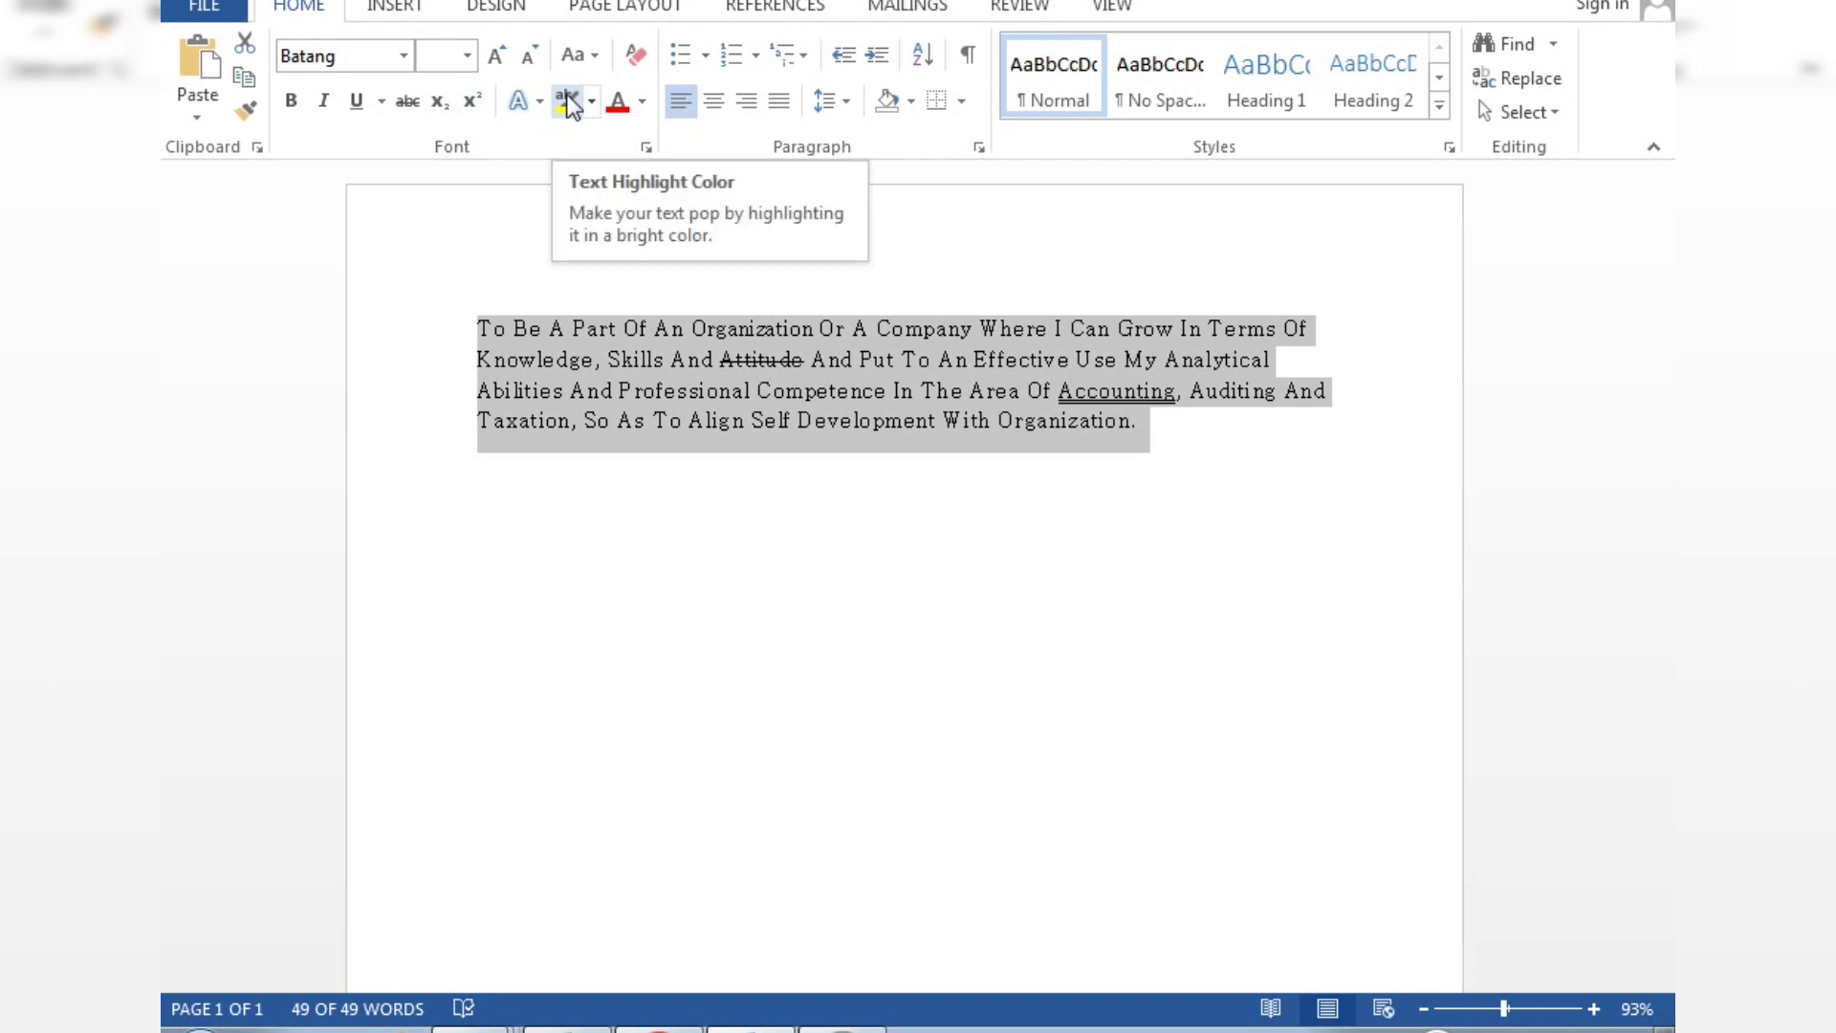
click(726, 586)
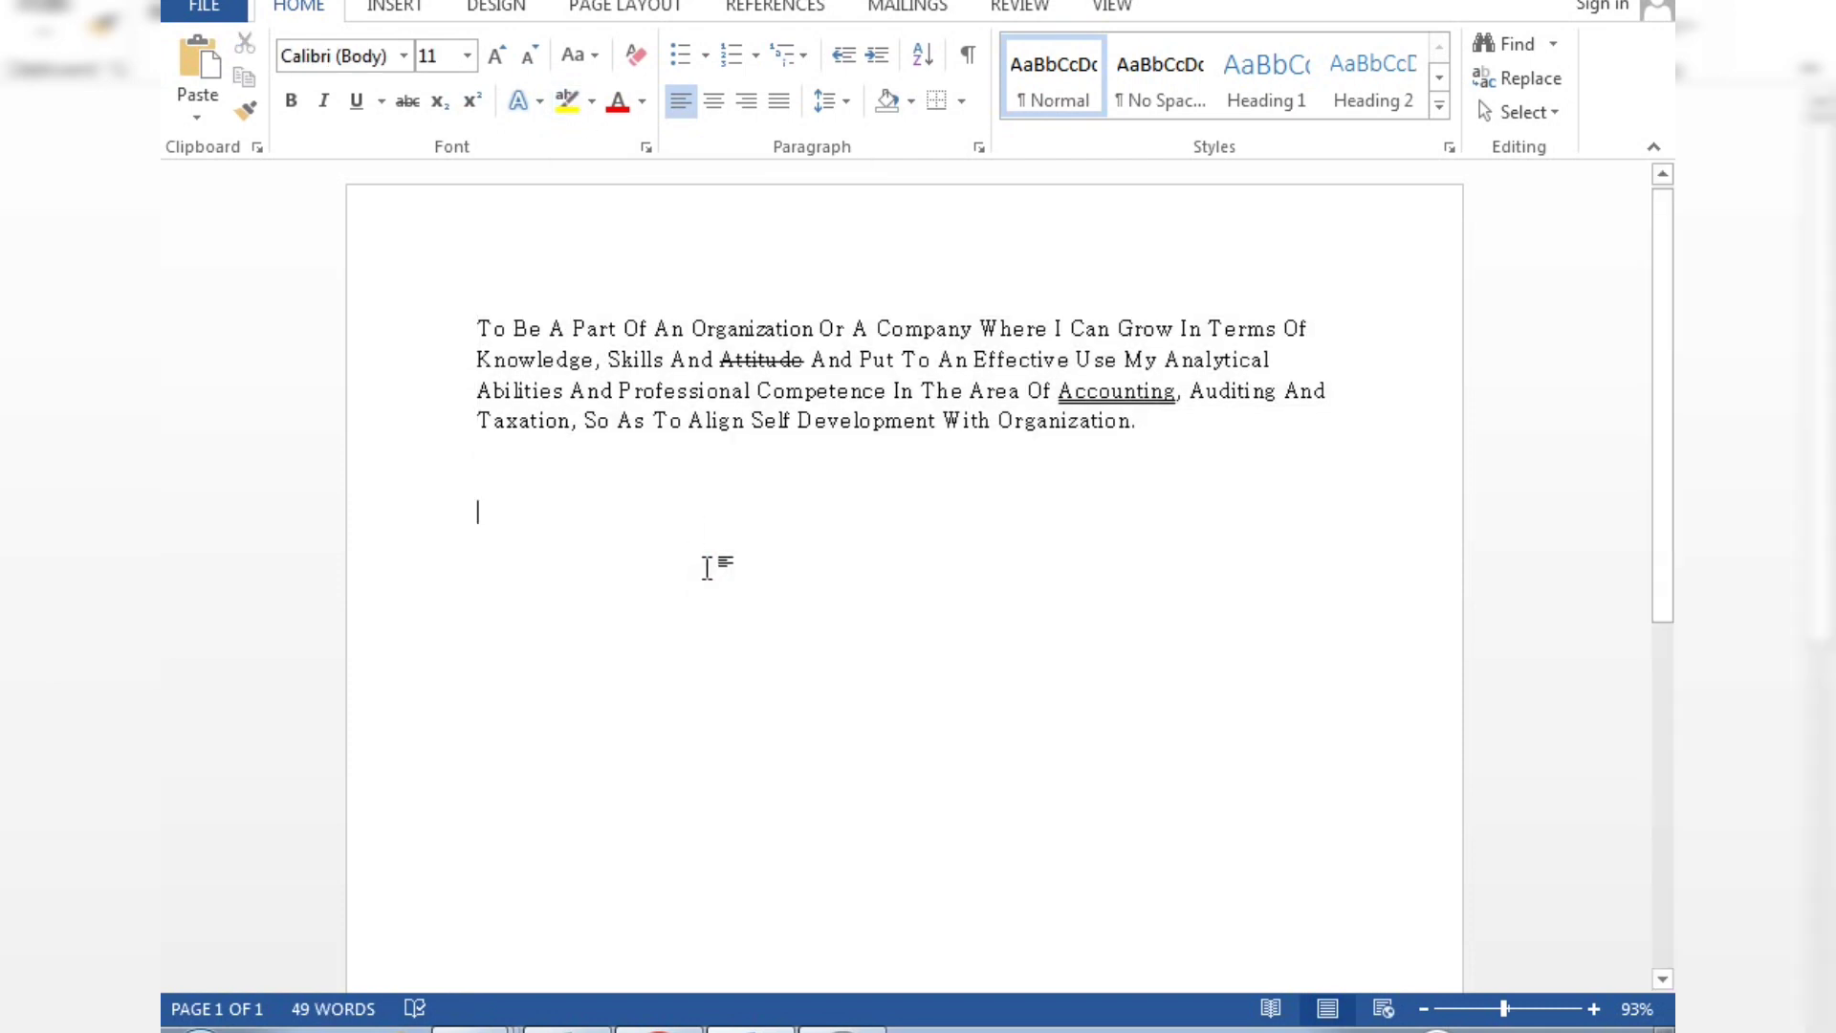
Step: Highlight the word "Taxation" in the last line in yellow, and change its highlight color to bright green
click(480, 423)
drag(479, 423, 570, 418)
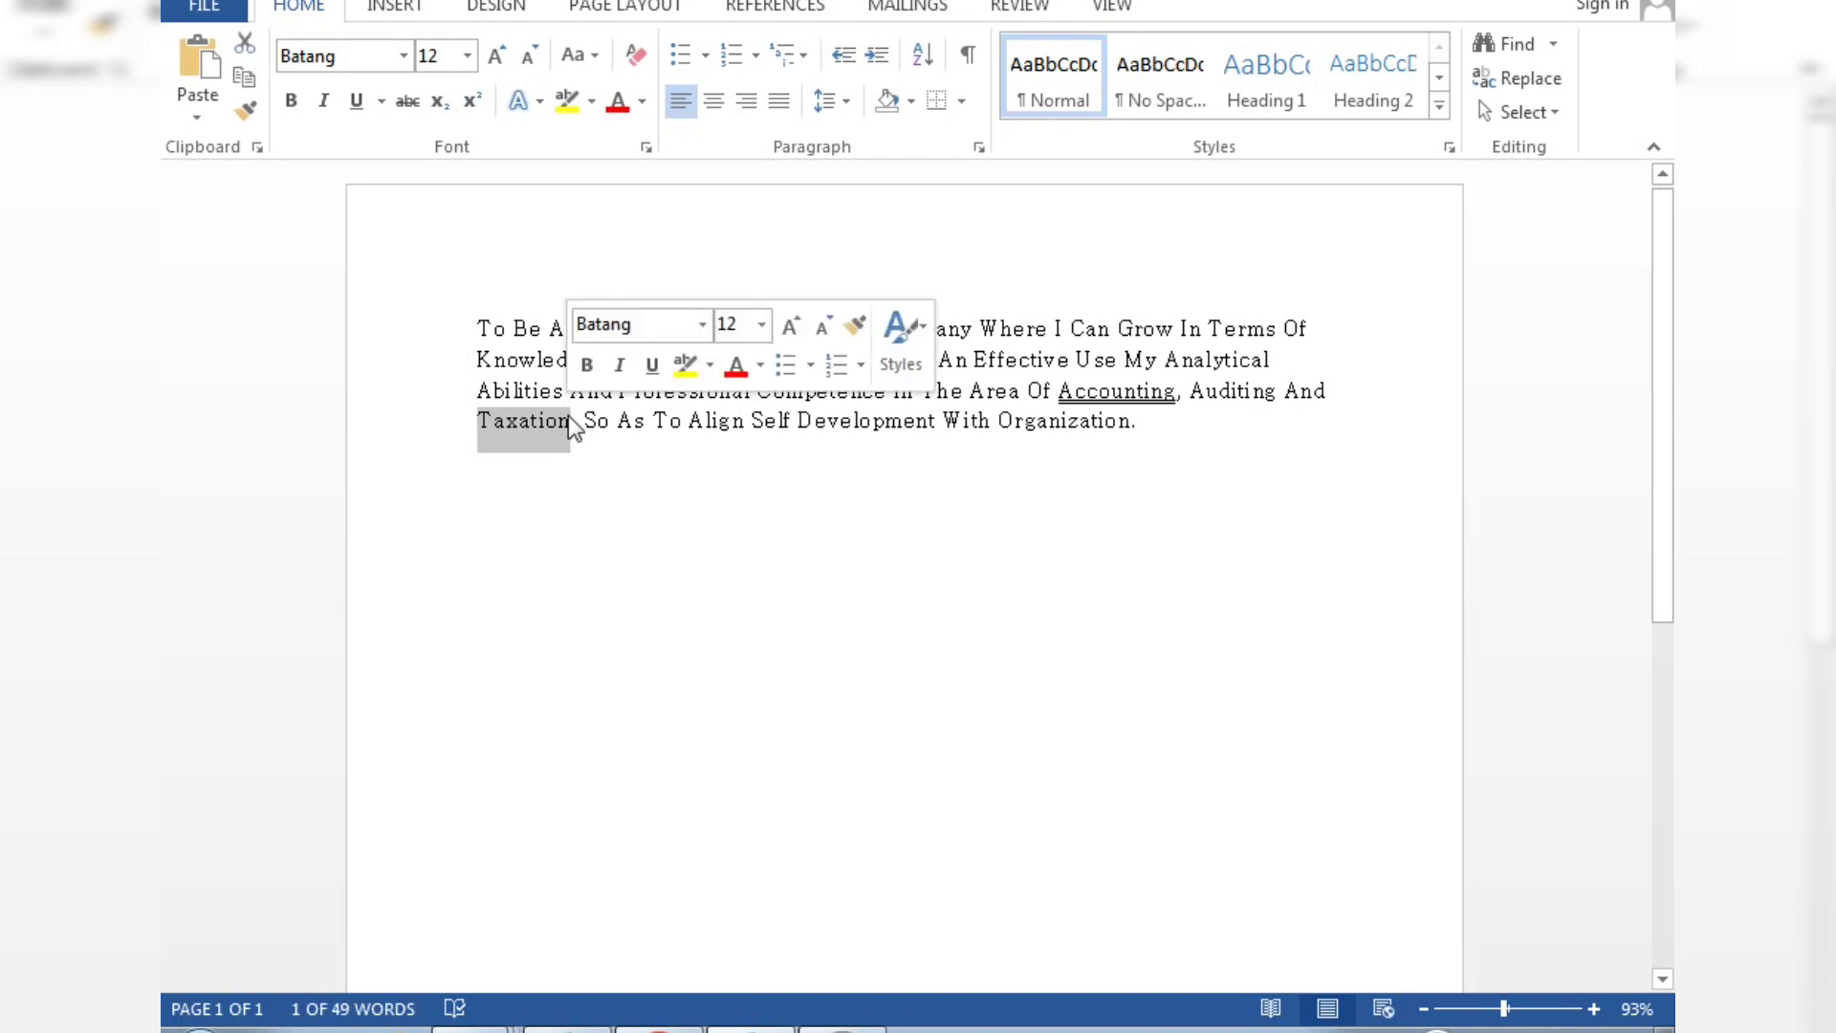
click(571, 103)
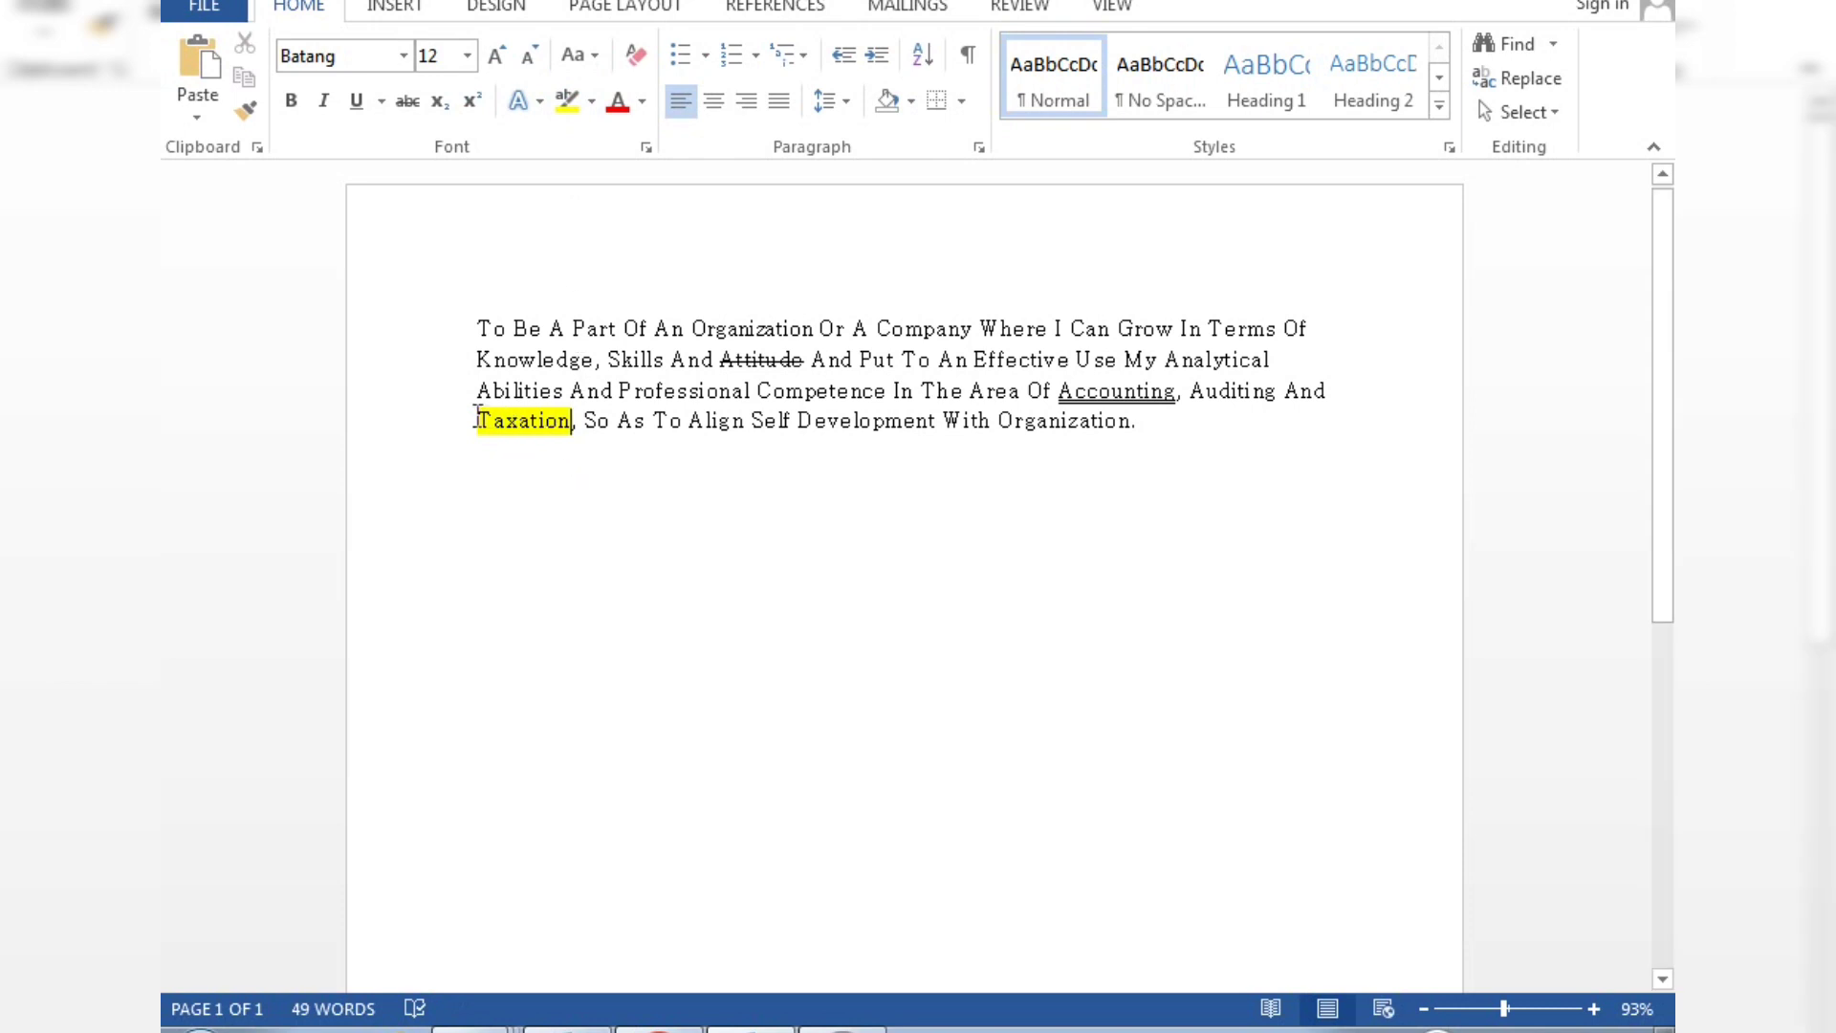
drag(477, 419, 569, 433)
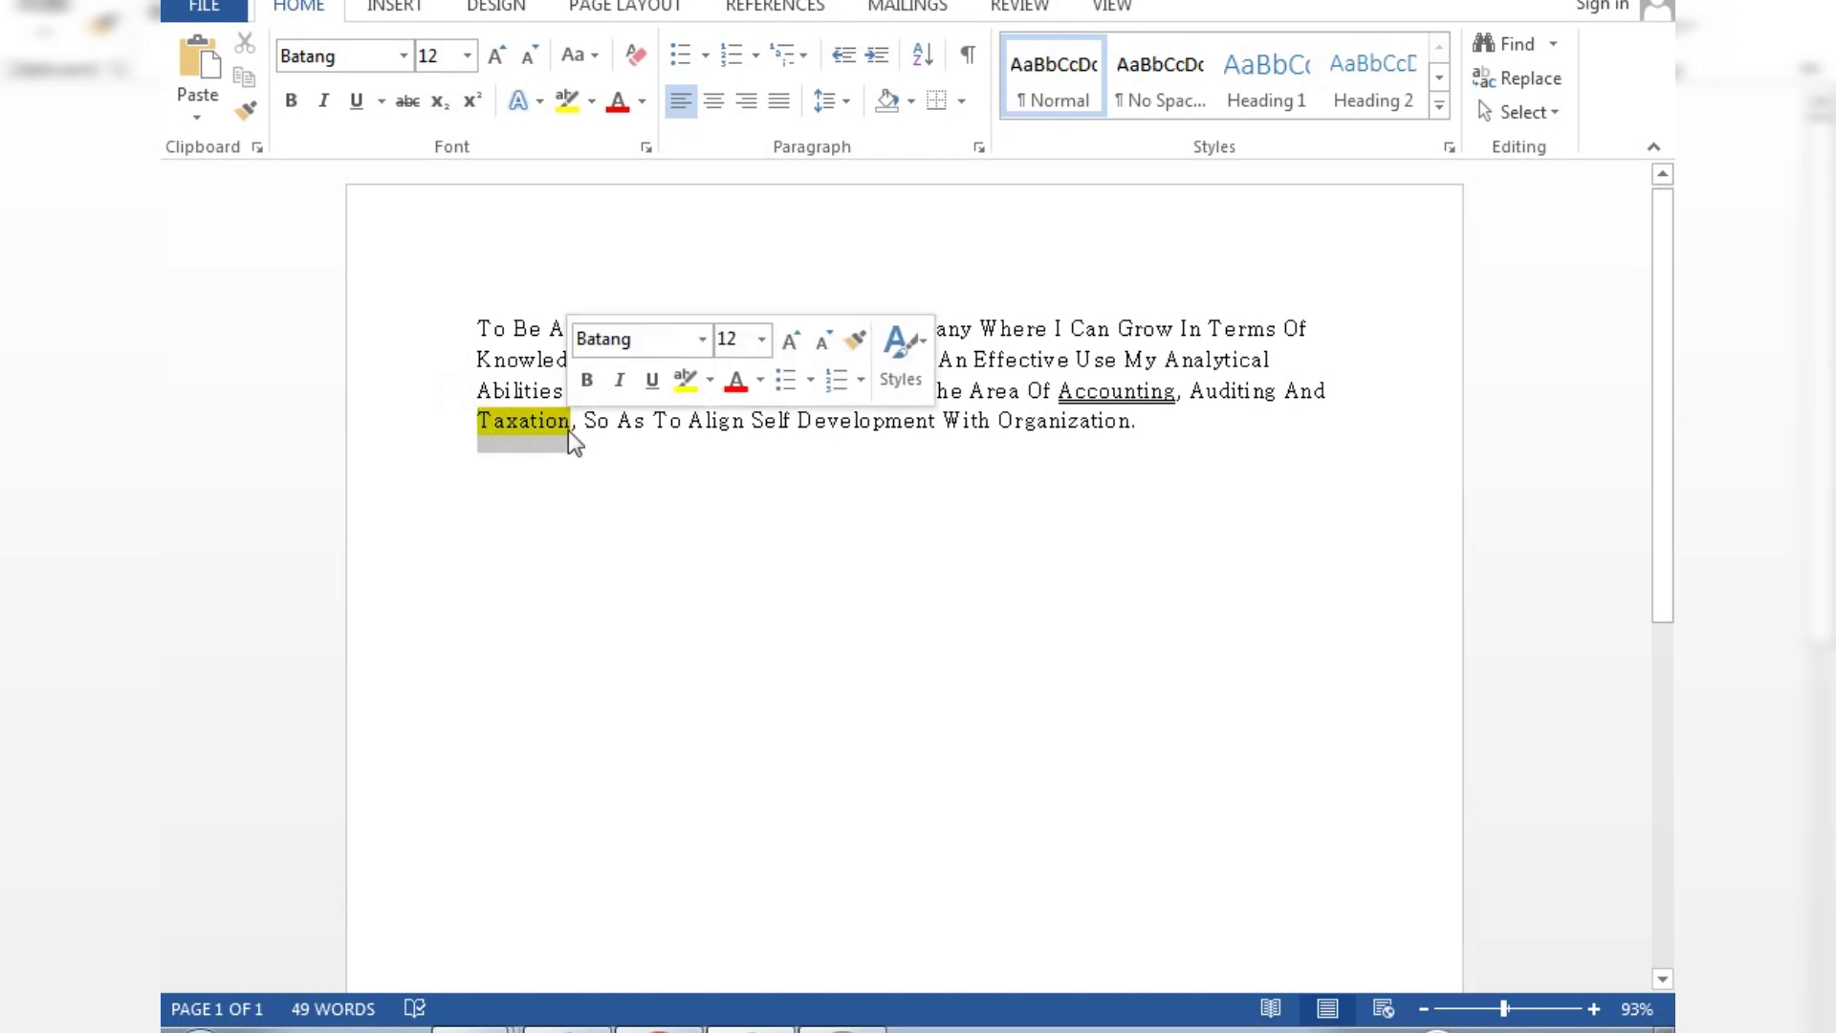
click(594, 100)
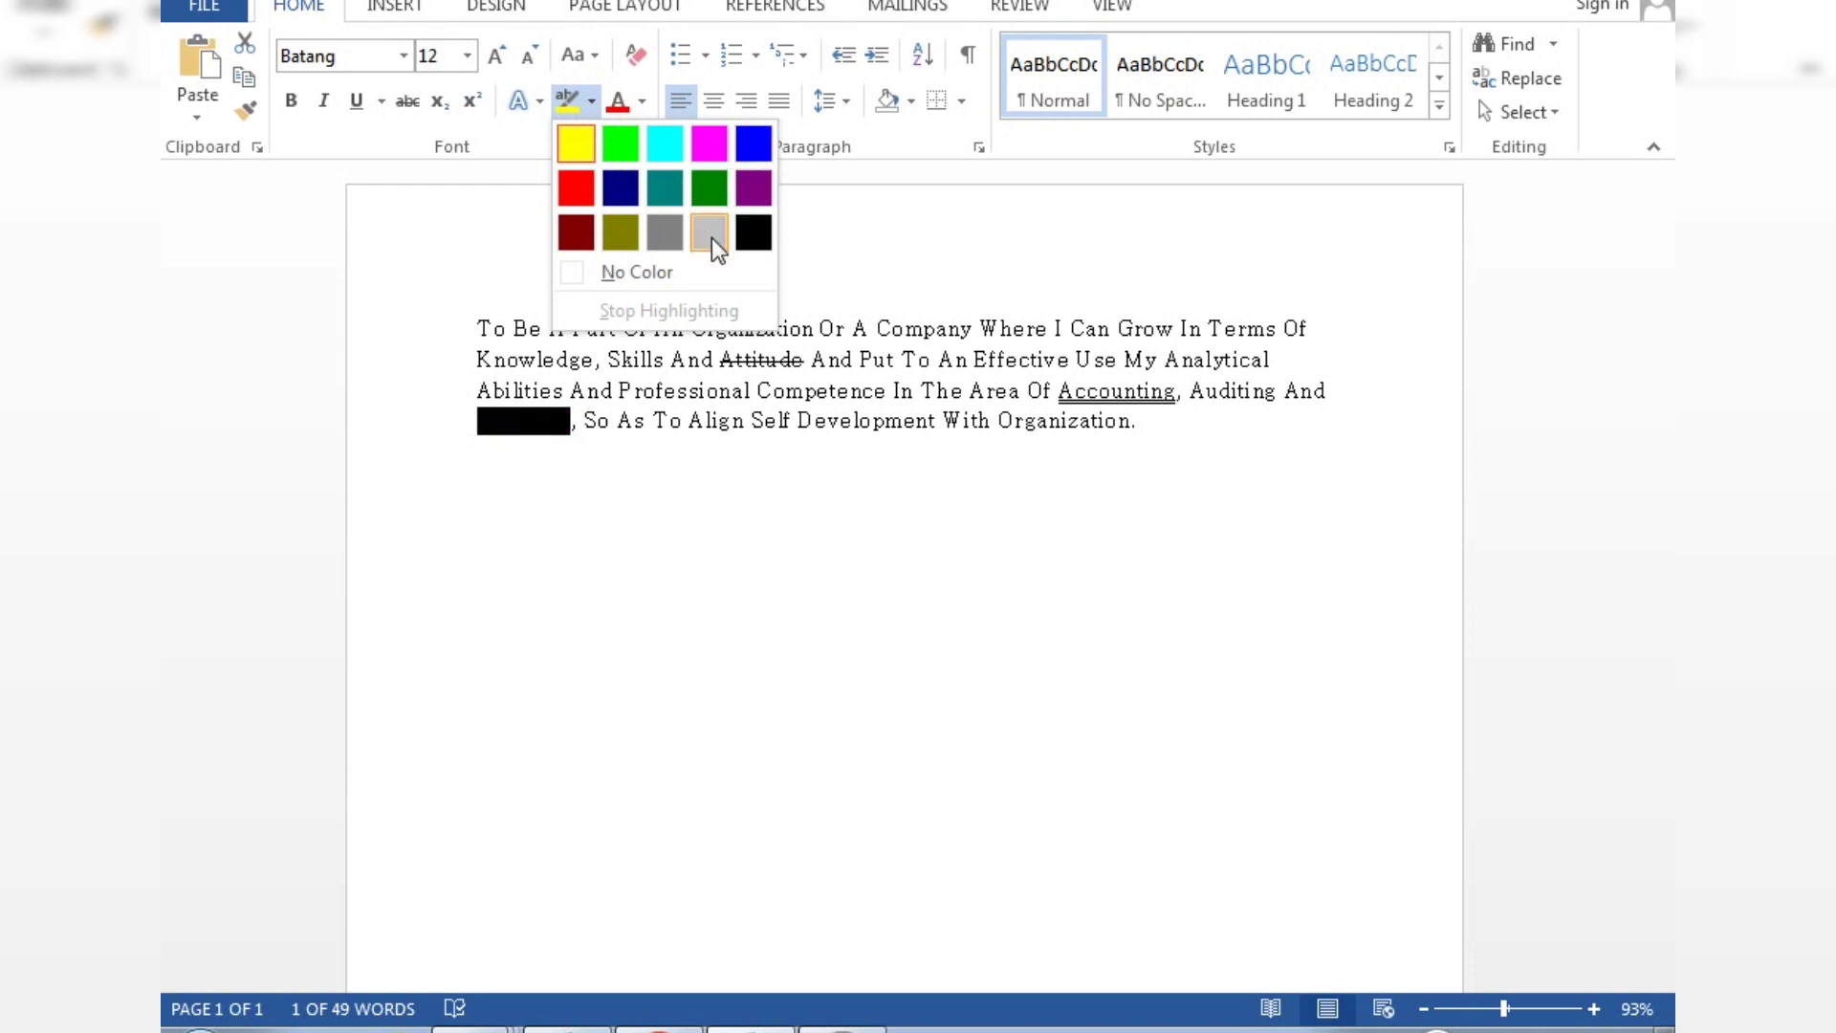
click(619, 145)
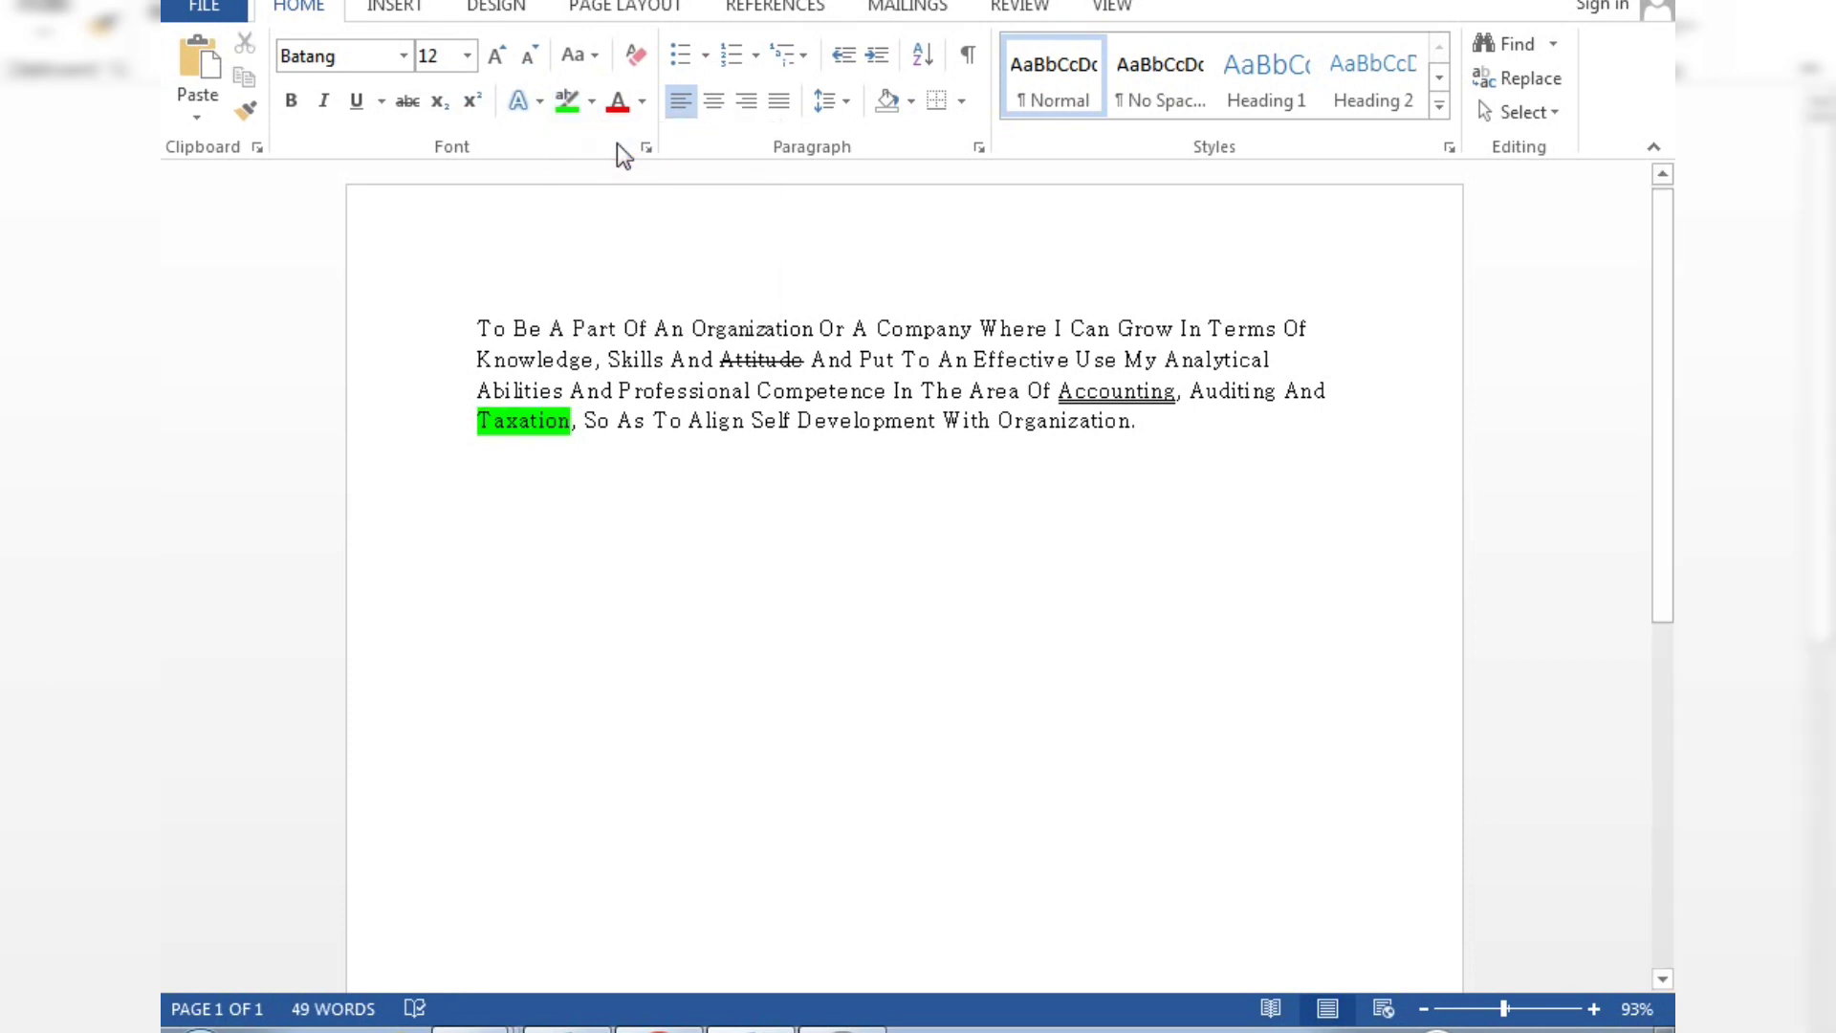
Step: Clear the paragraph's formatting to return its text to the default Calibri (Body) font at size 11
click(639, 67)
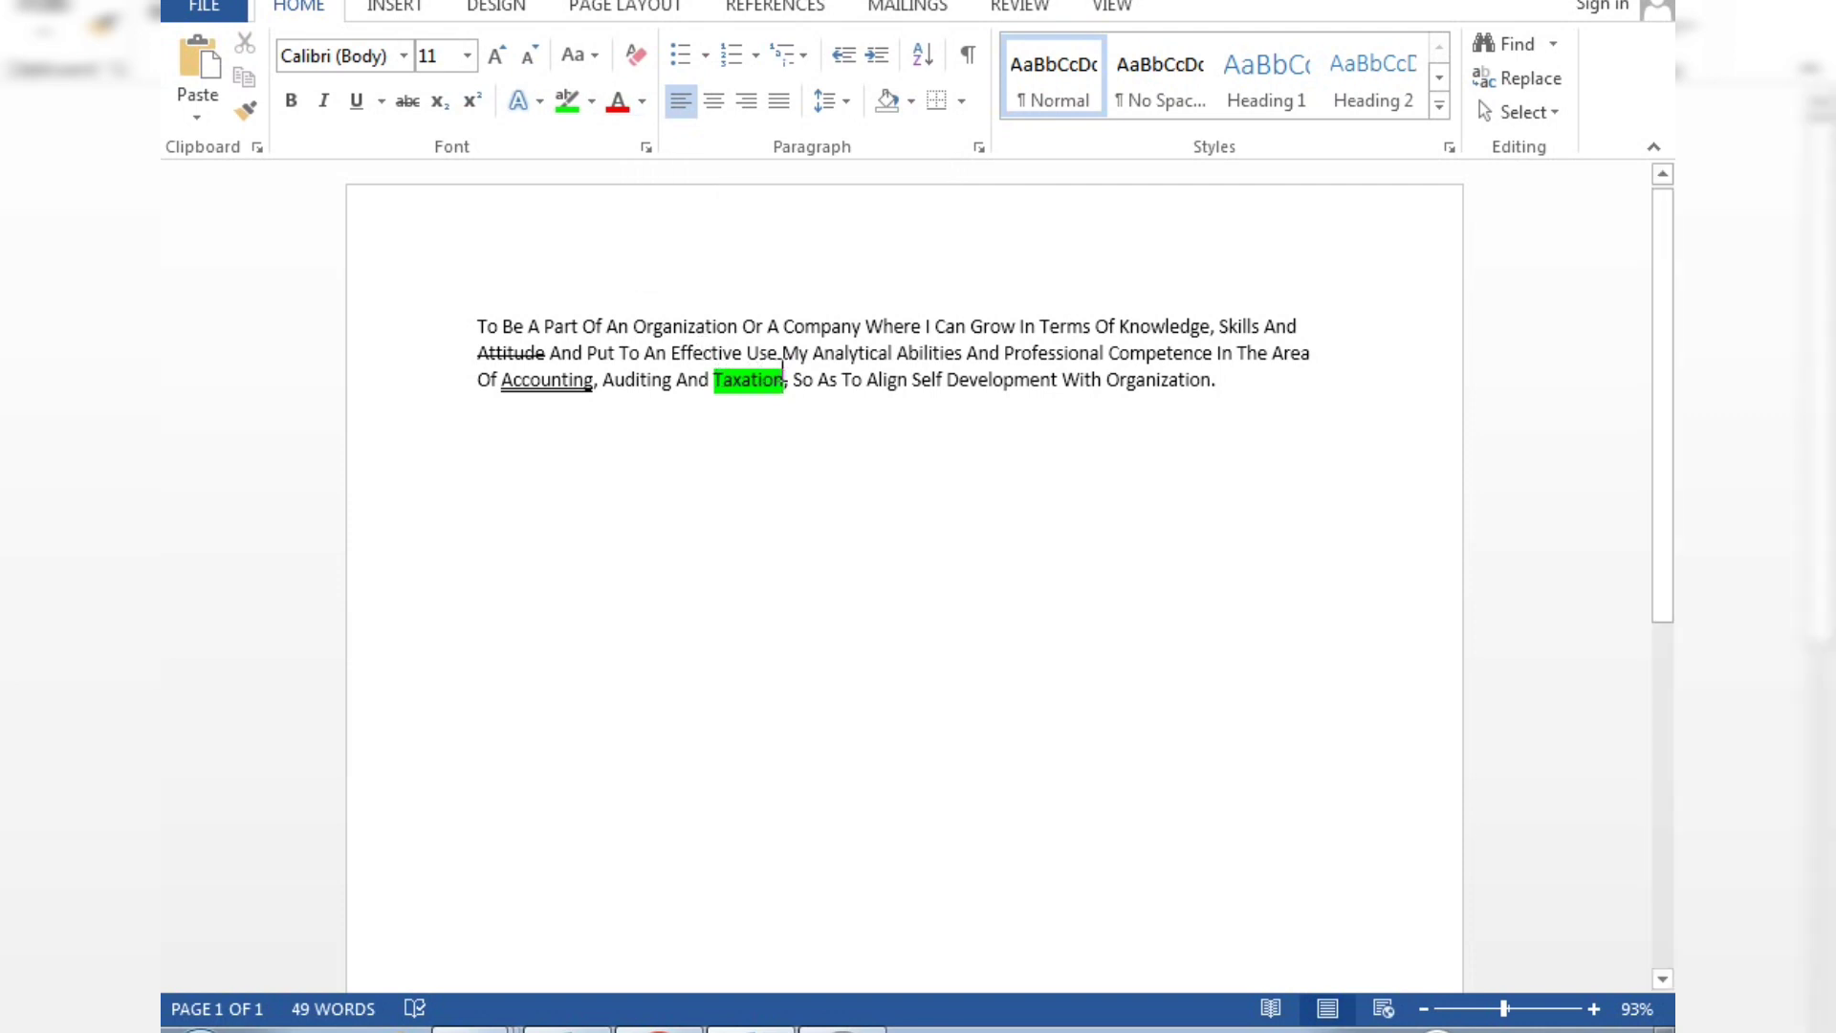
Step: Color the word "Organization" in the first line red, and change its font color to light blue
click(638, 321)
click(640, 319)
drag(641, 320, 739, 318)
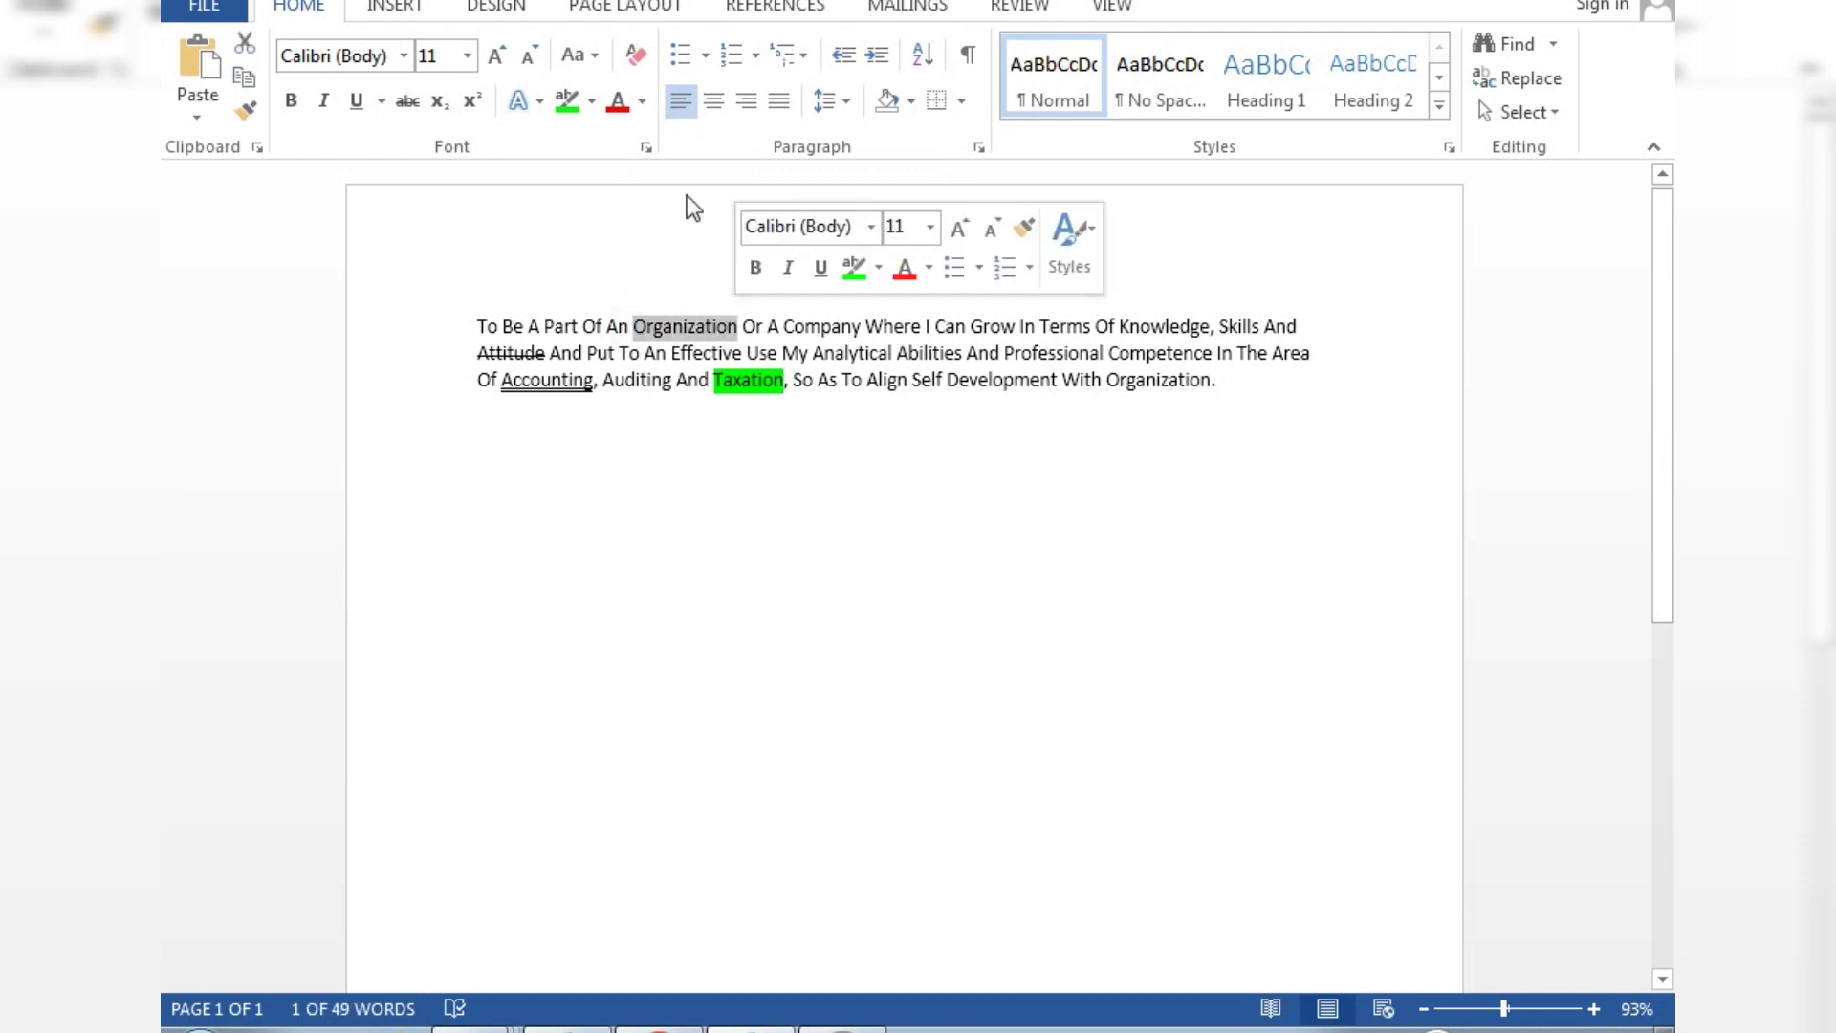
click(623, 99)
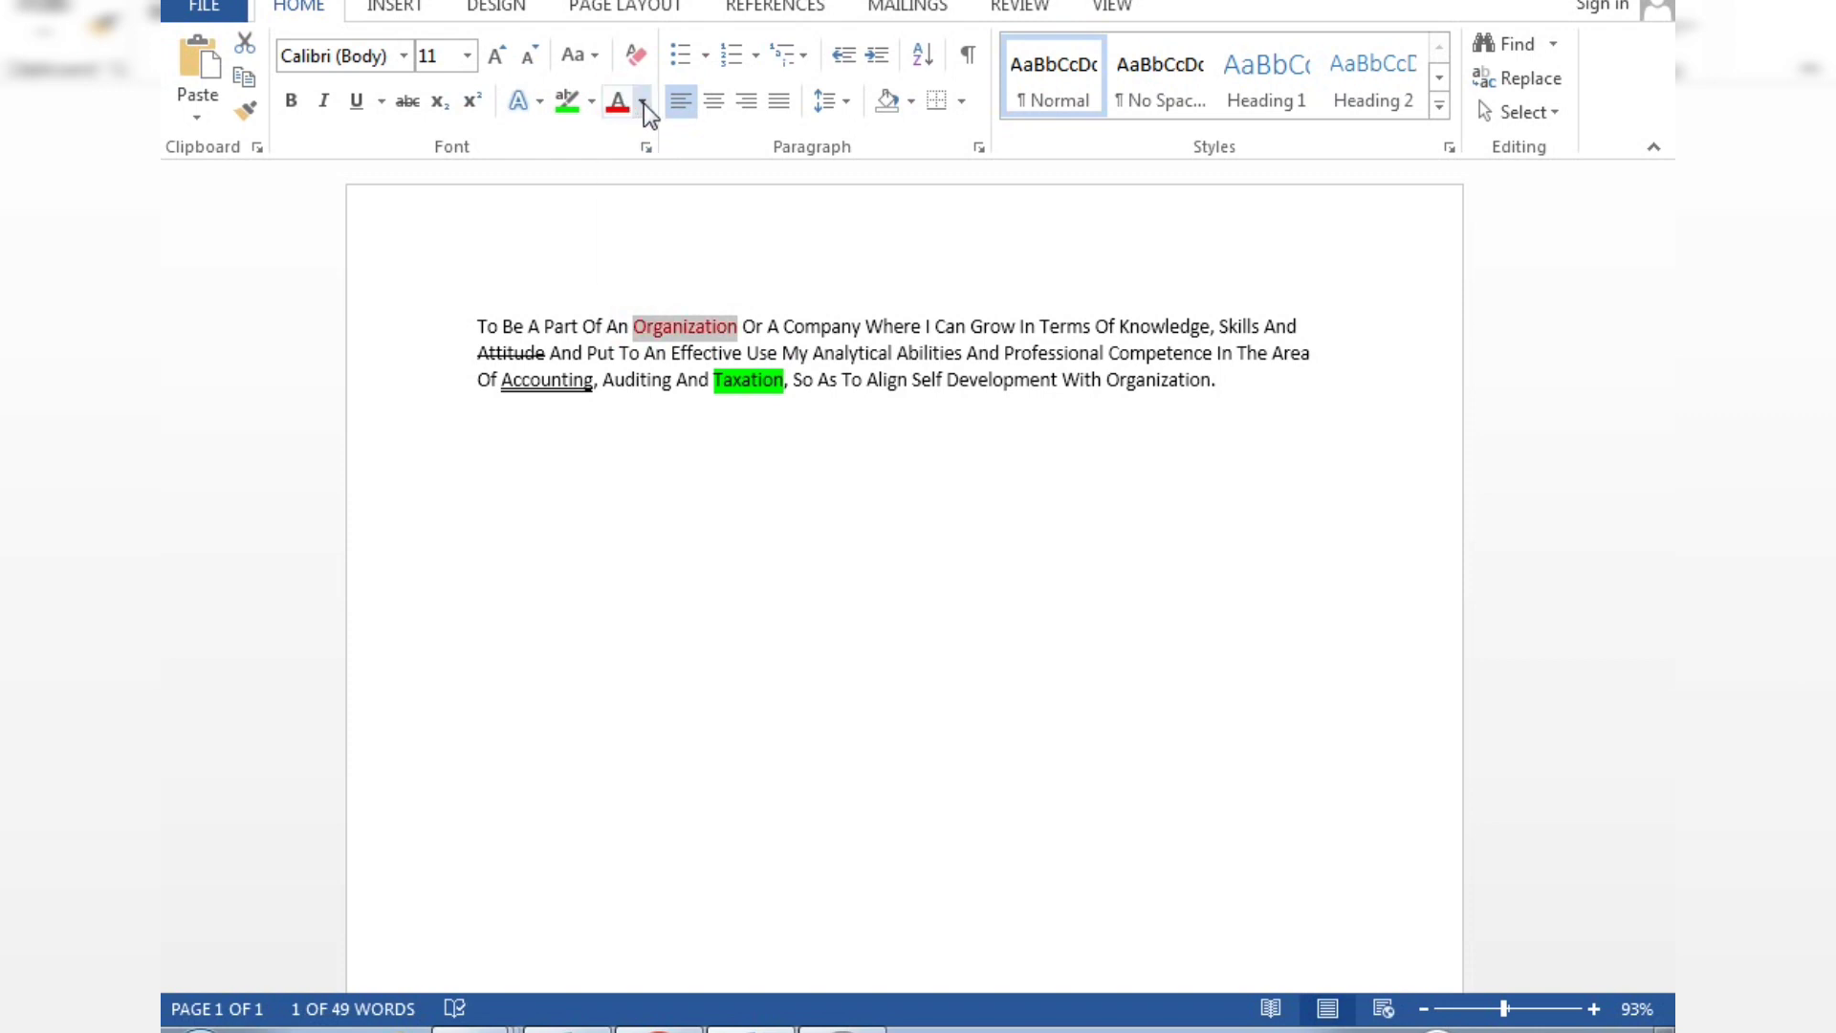
click(644, 103)
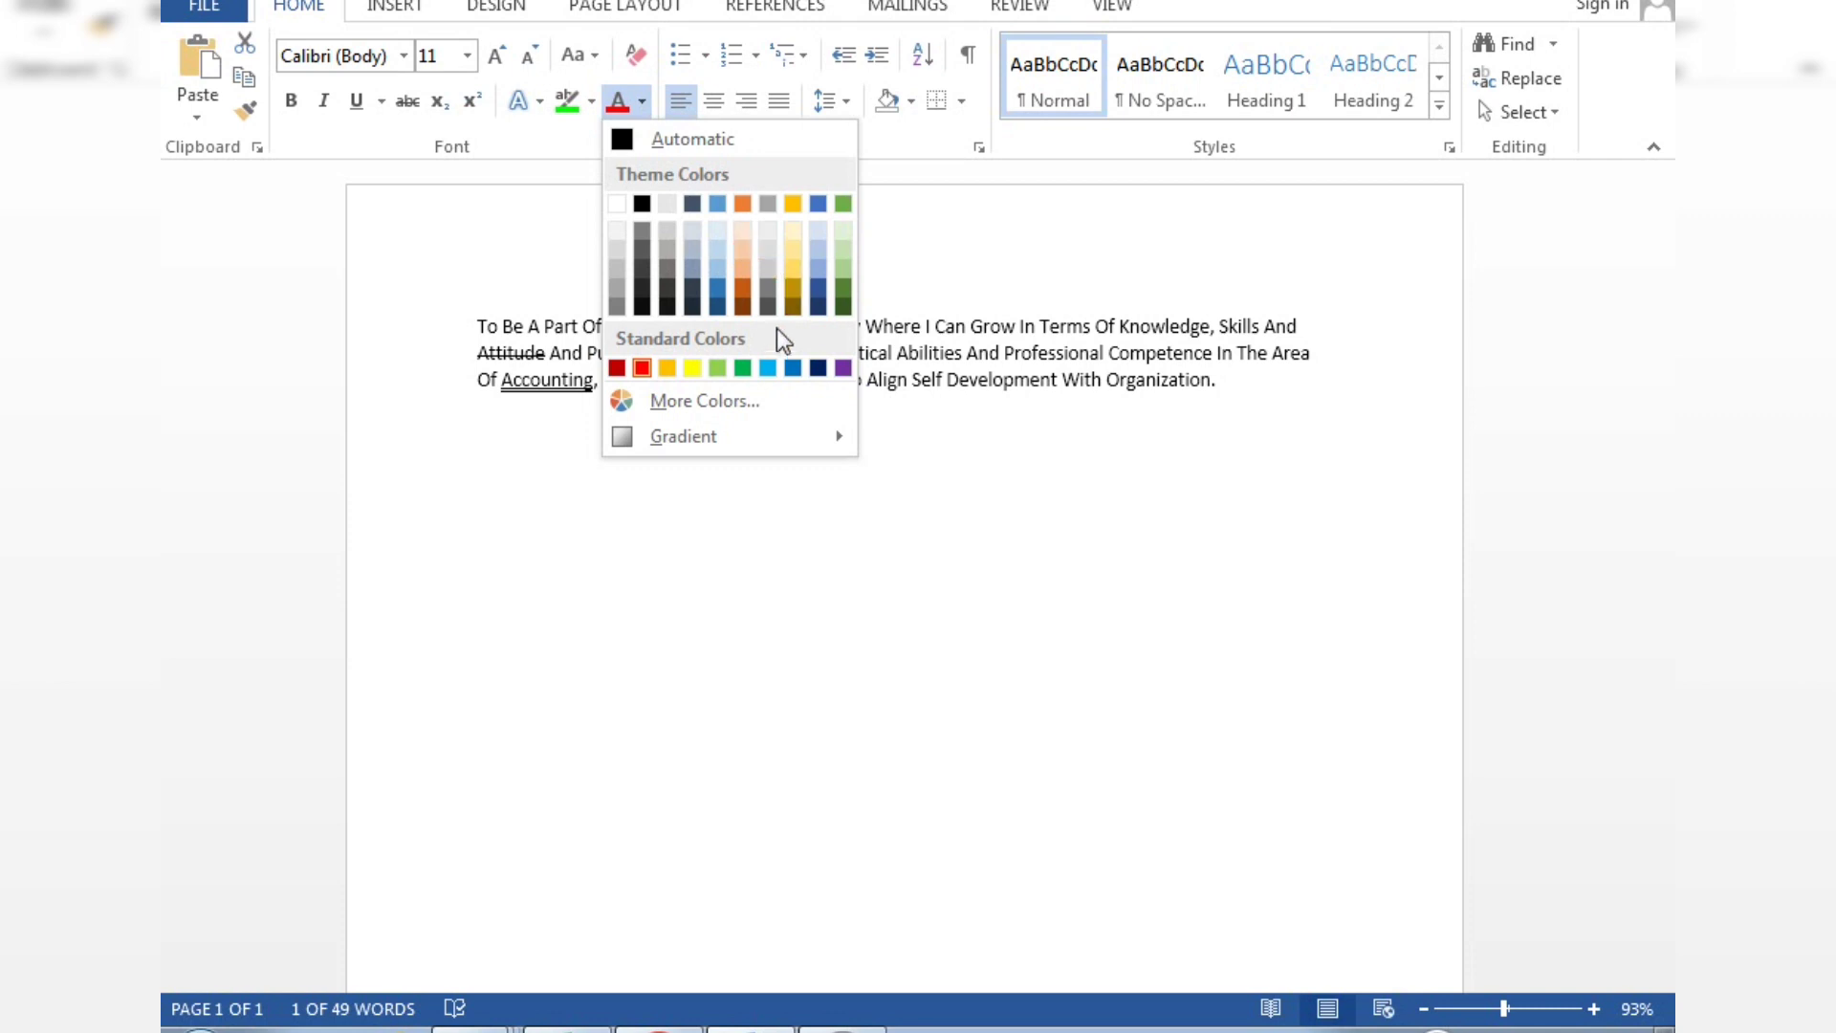
click(768, 368)
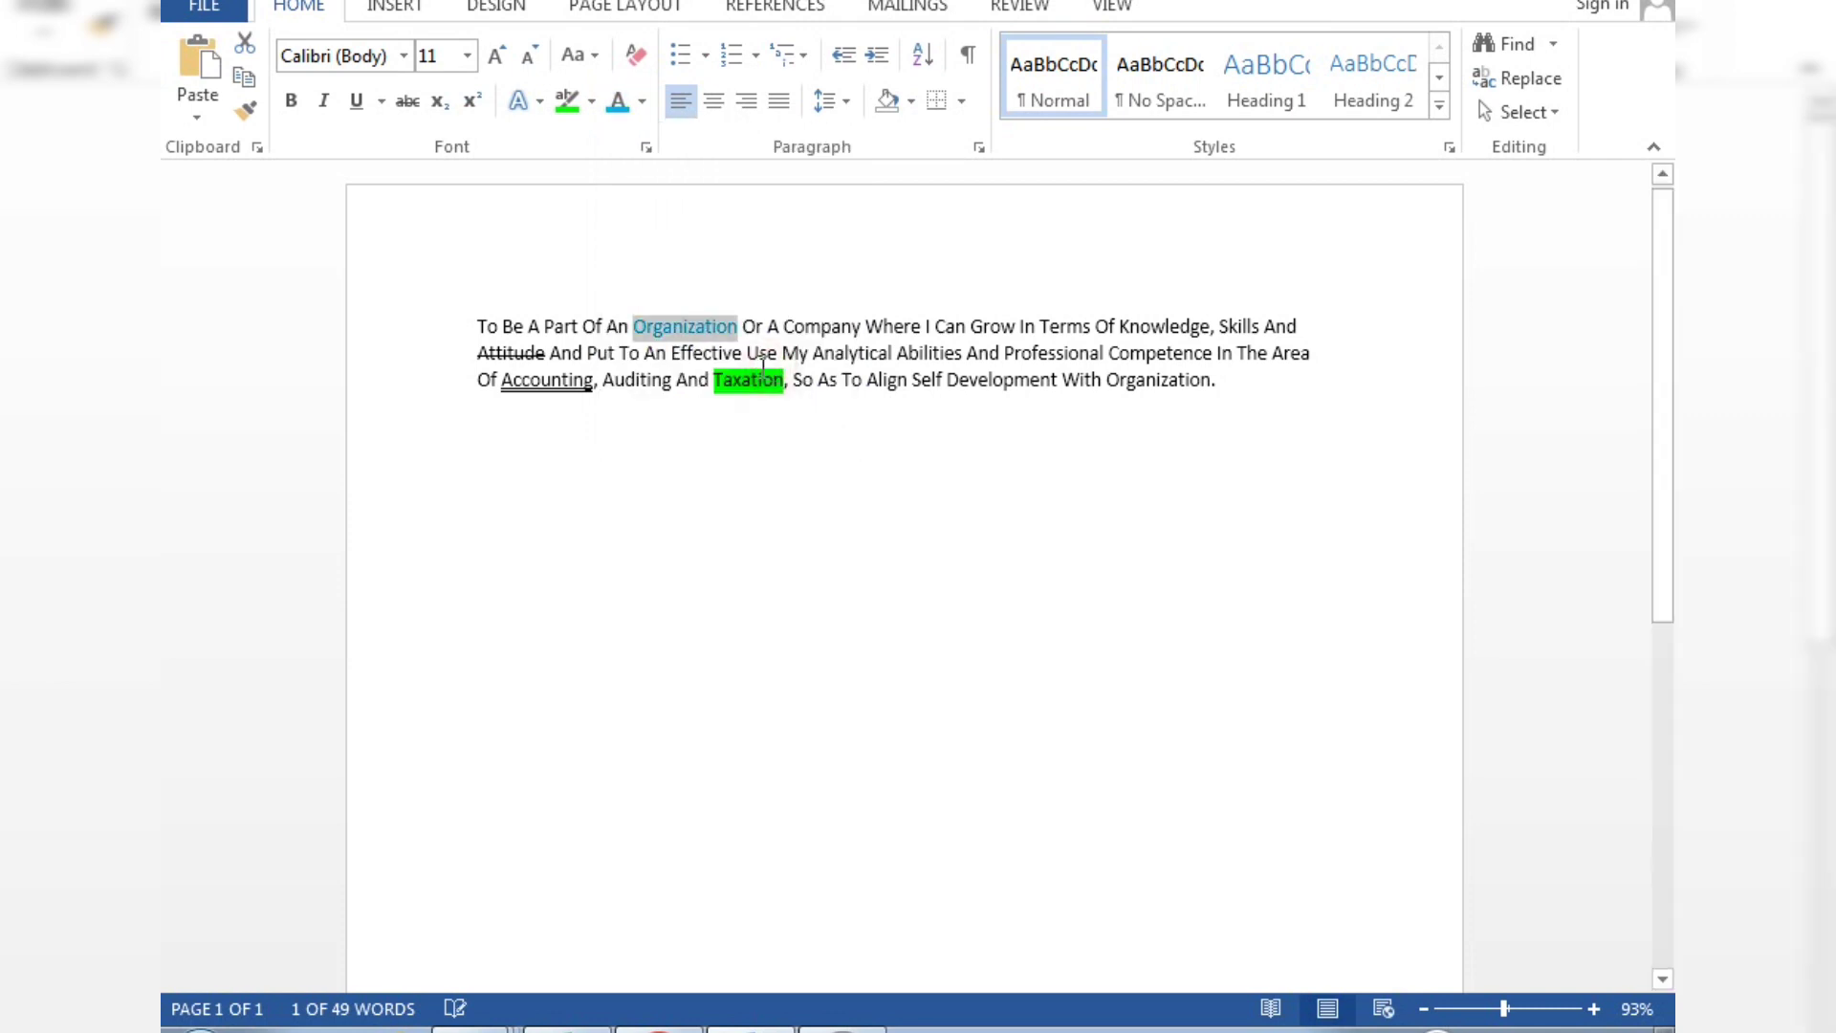
click(696, 483)
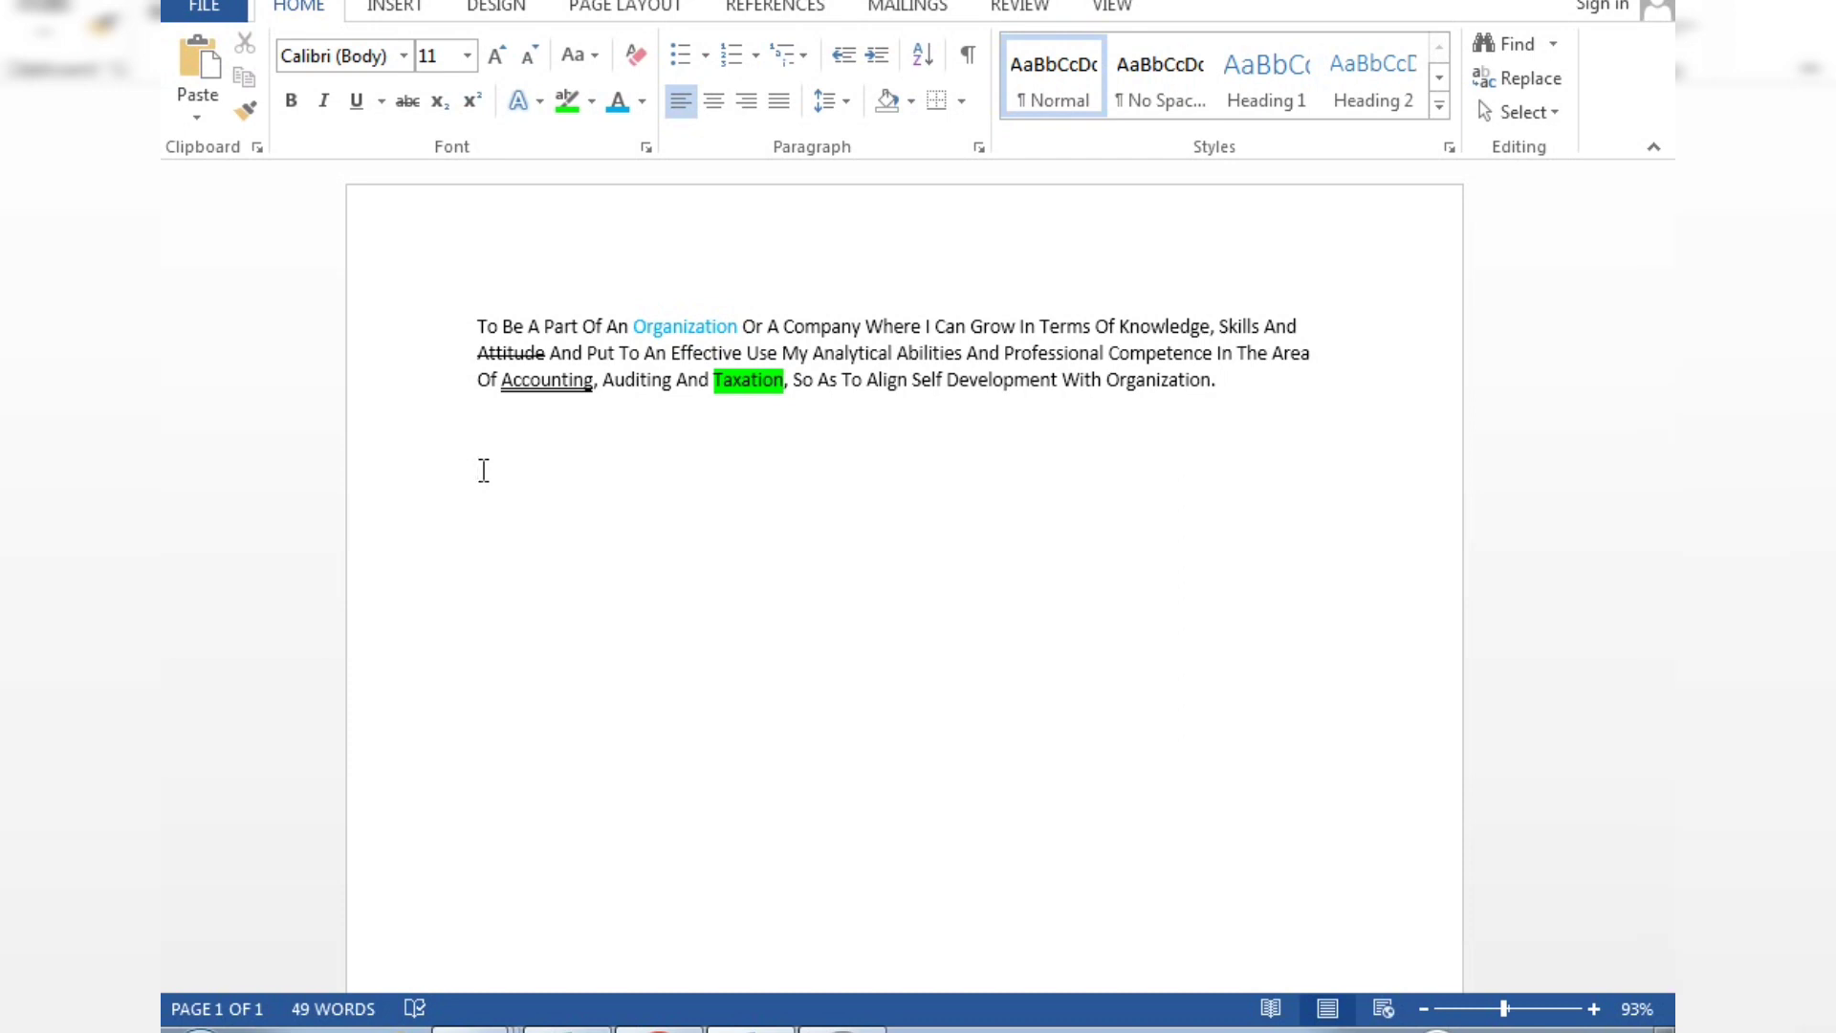
Step: Preview the available bullet, numbering and multilevel list styles on the empty line below the paragraph
click(703, 58)
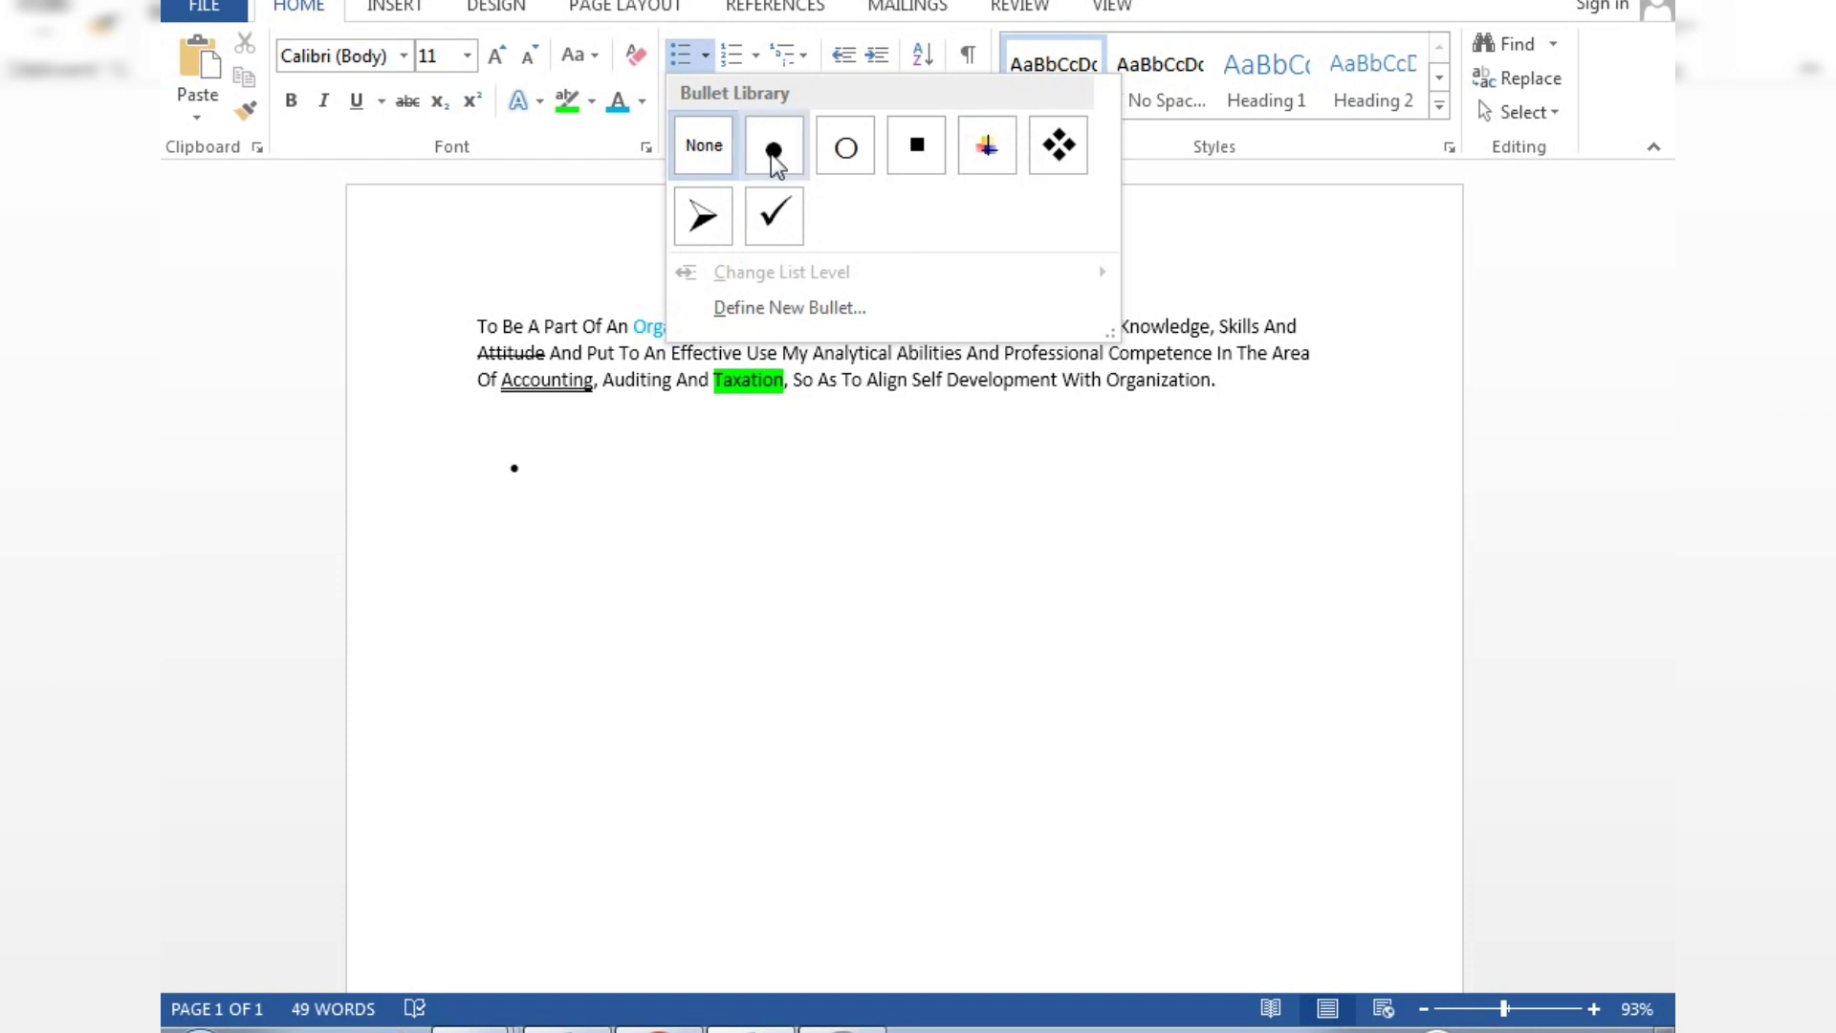
click(754, 55)
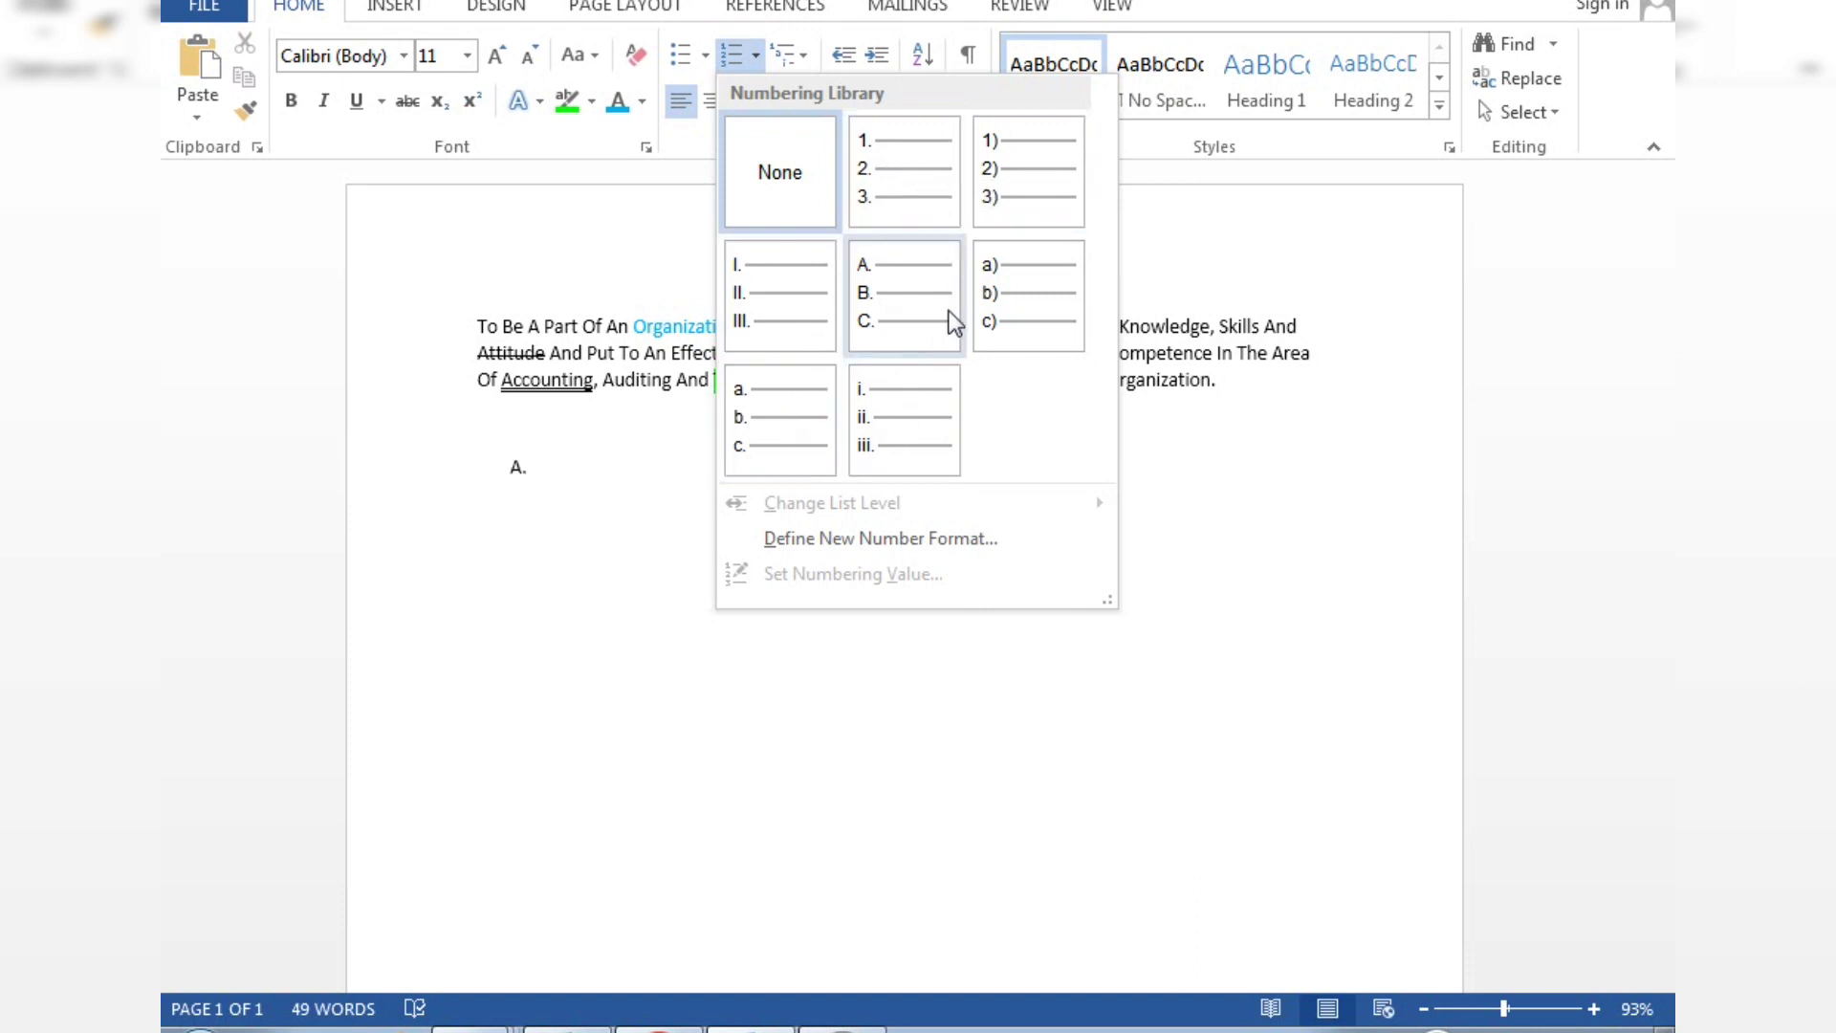
click(806, 56)
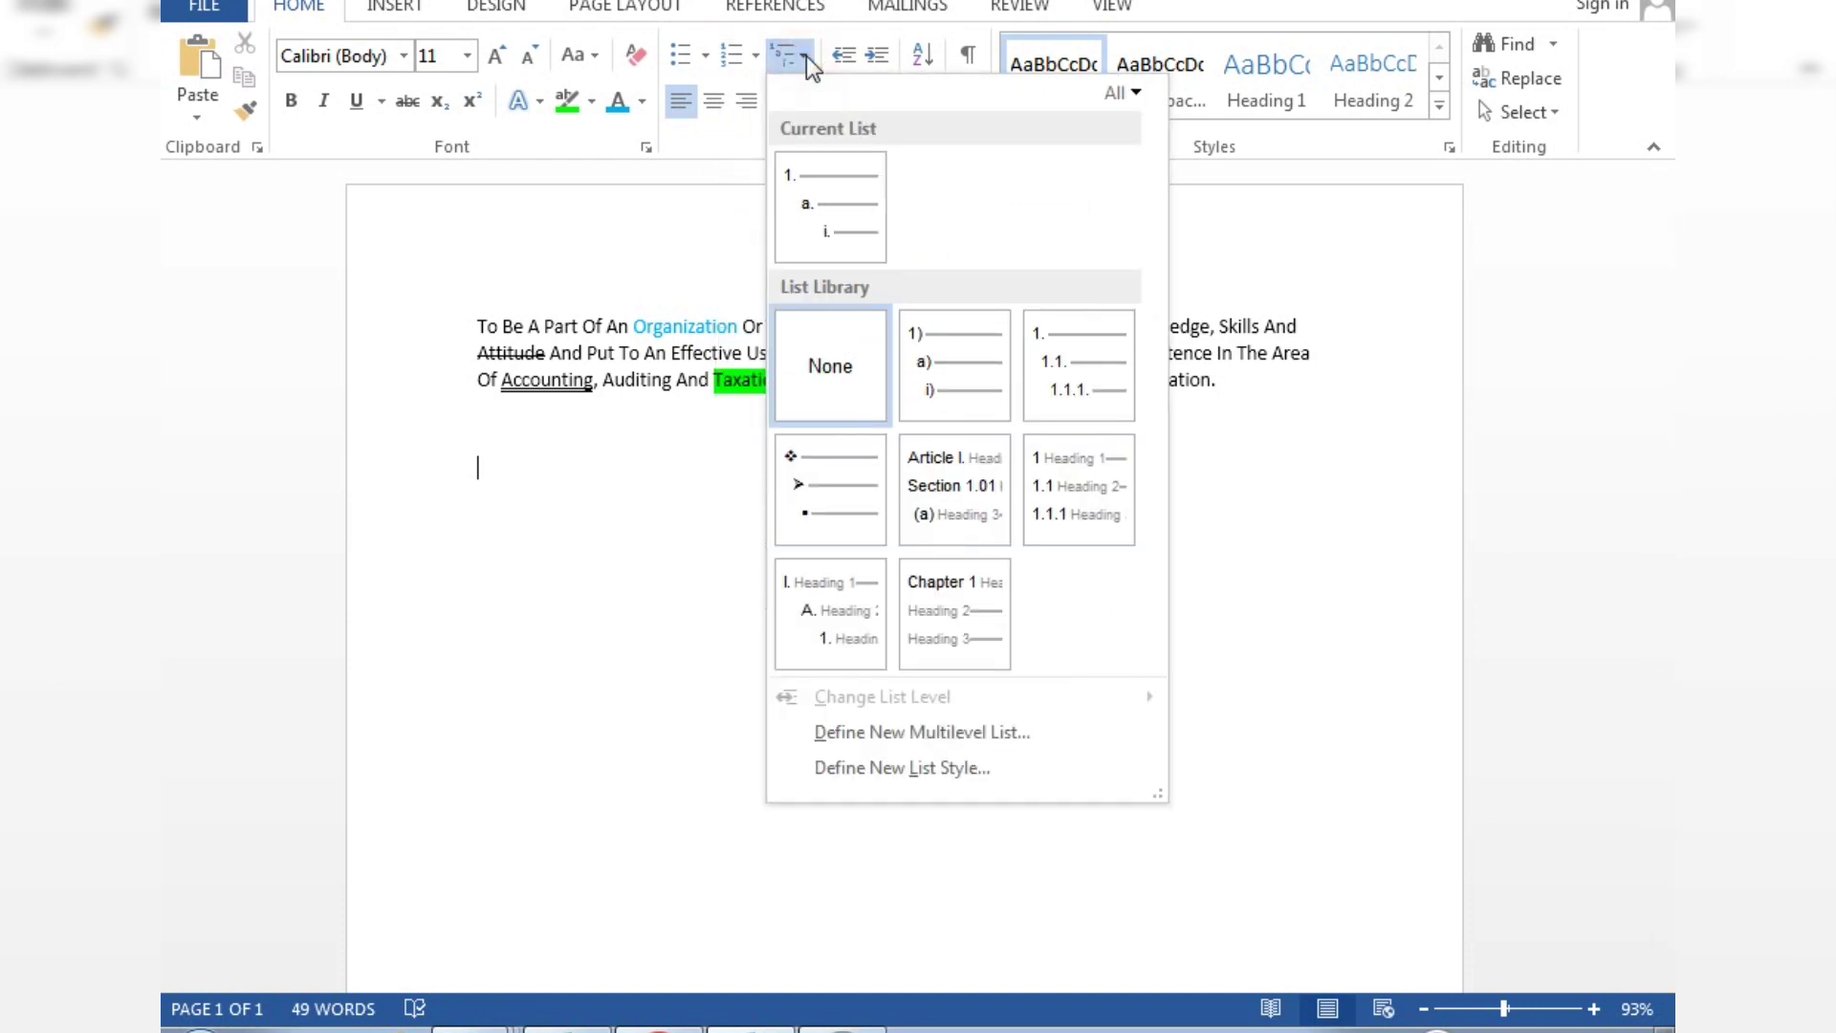
mouse_move(817, 153)
click(586, 696)
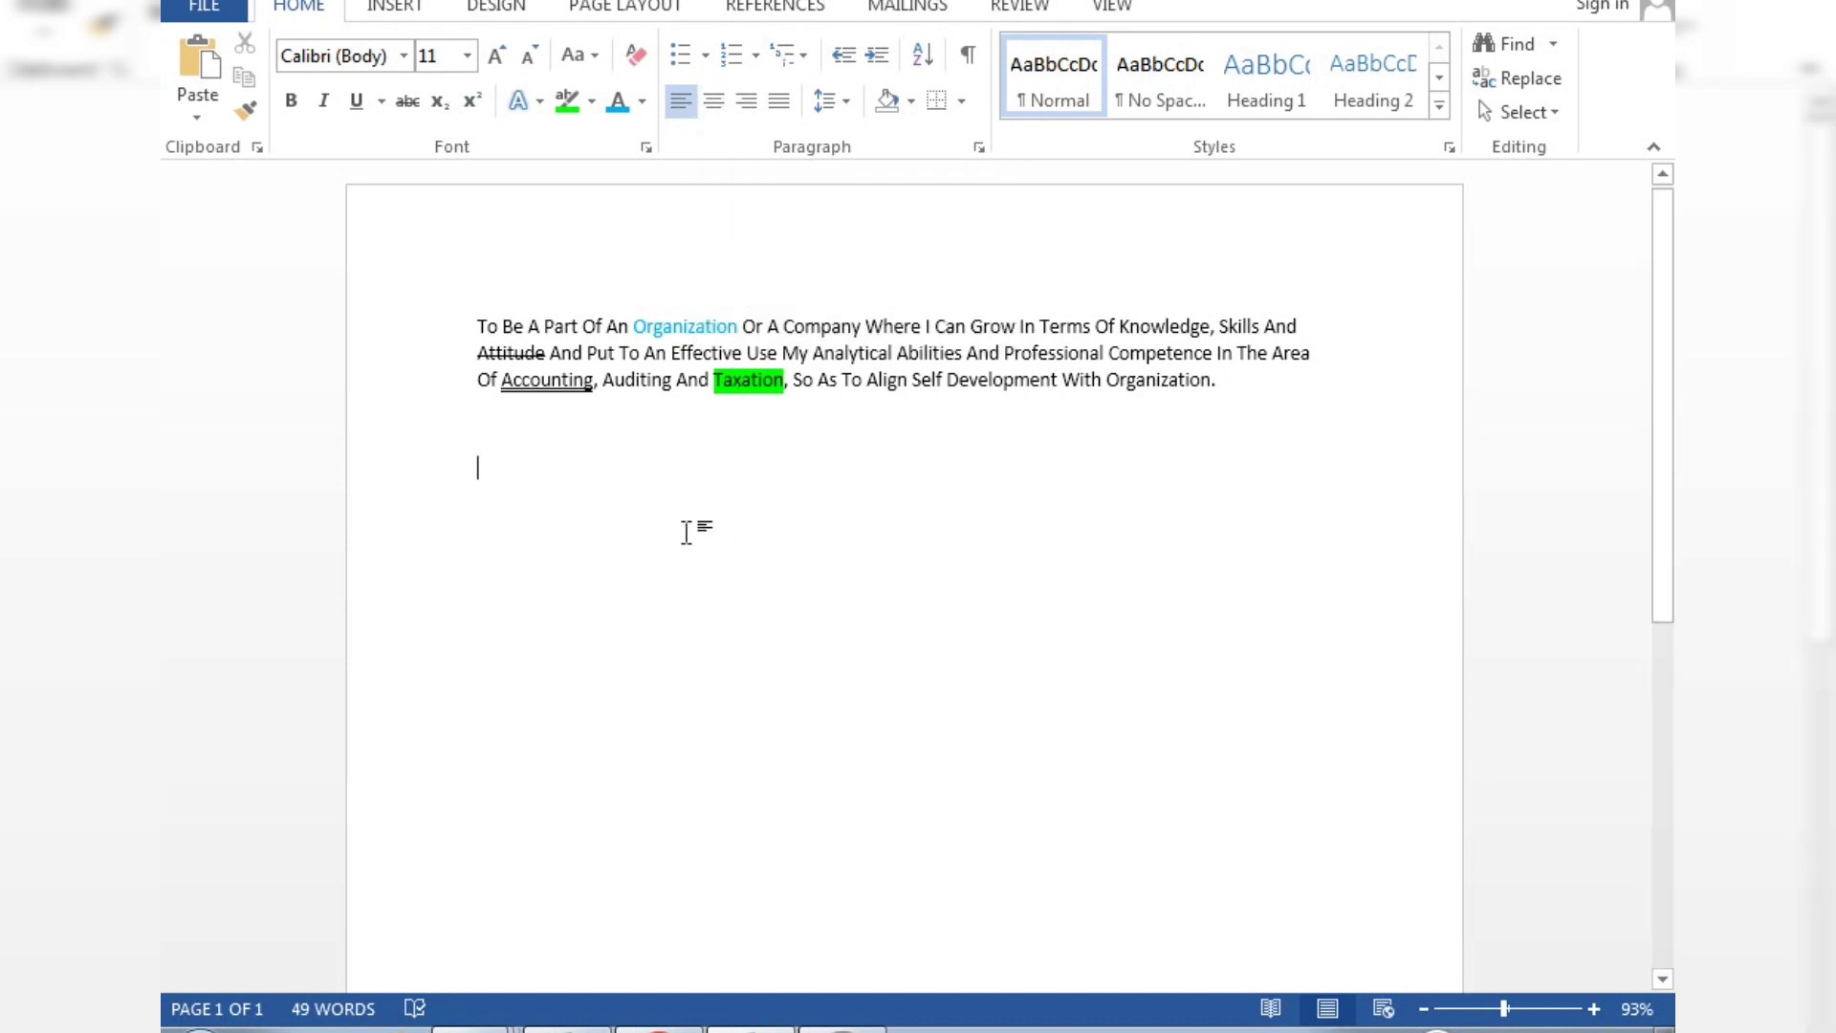
Step: Enter the text "AC COUNTS" on the empty line below the paragraph
click(760, 496)
text(AC)
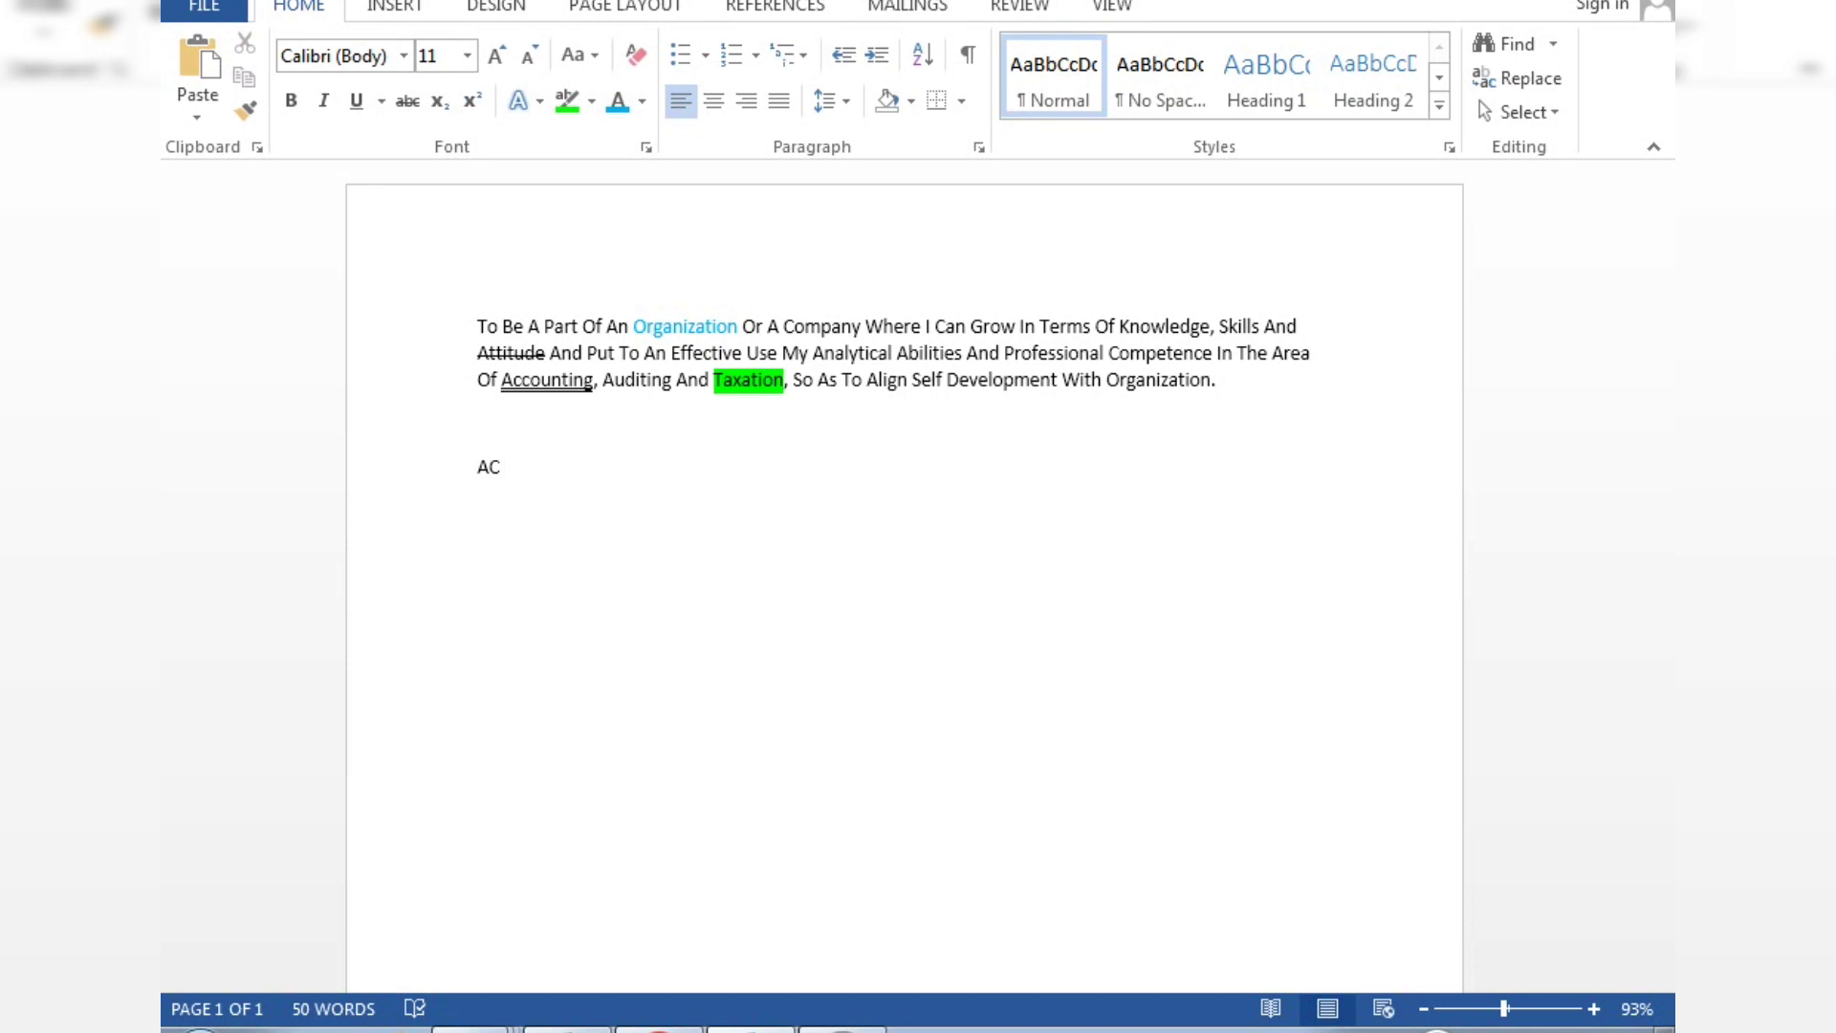
text( COUNTS)
click(691, 538)
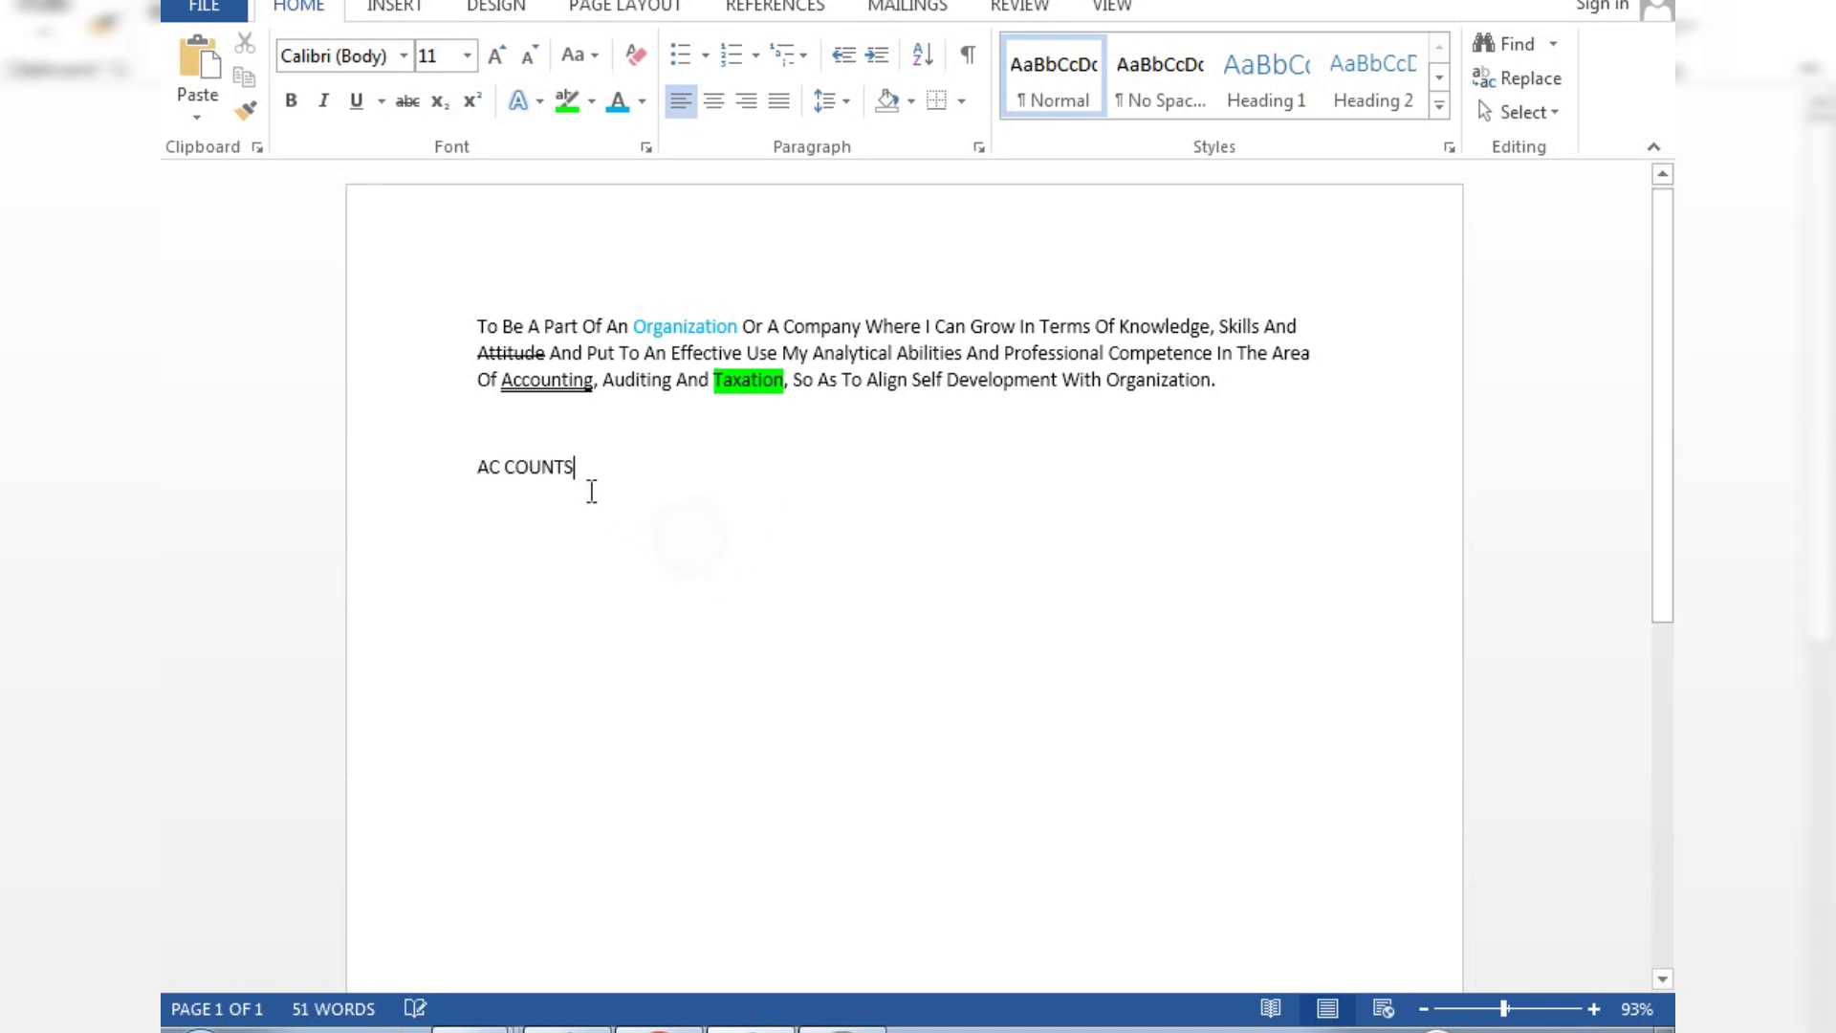
Step: Try center and right alignment on the "AC COUNTS" line, ending with it justified
click(477, 464)
drag(477, 464, 580, 475)
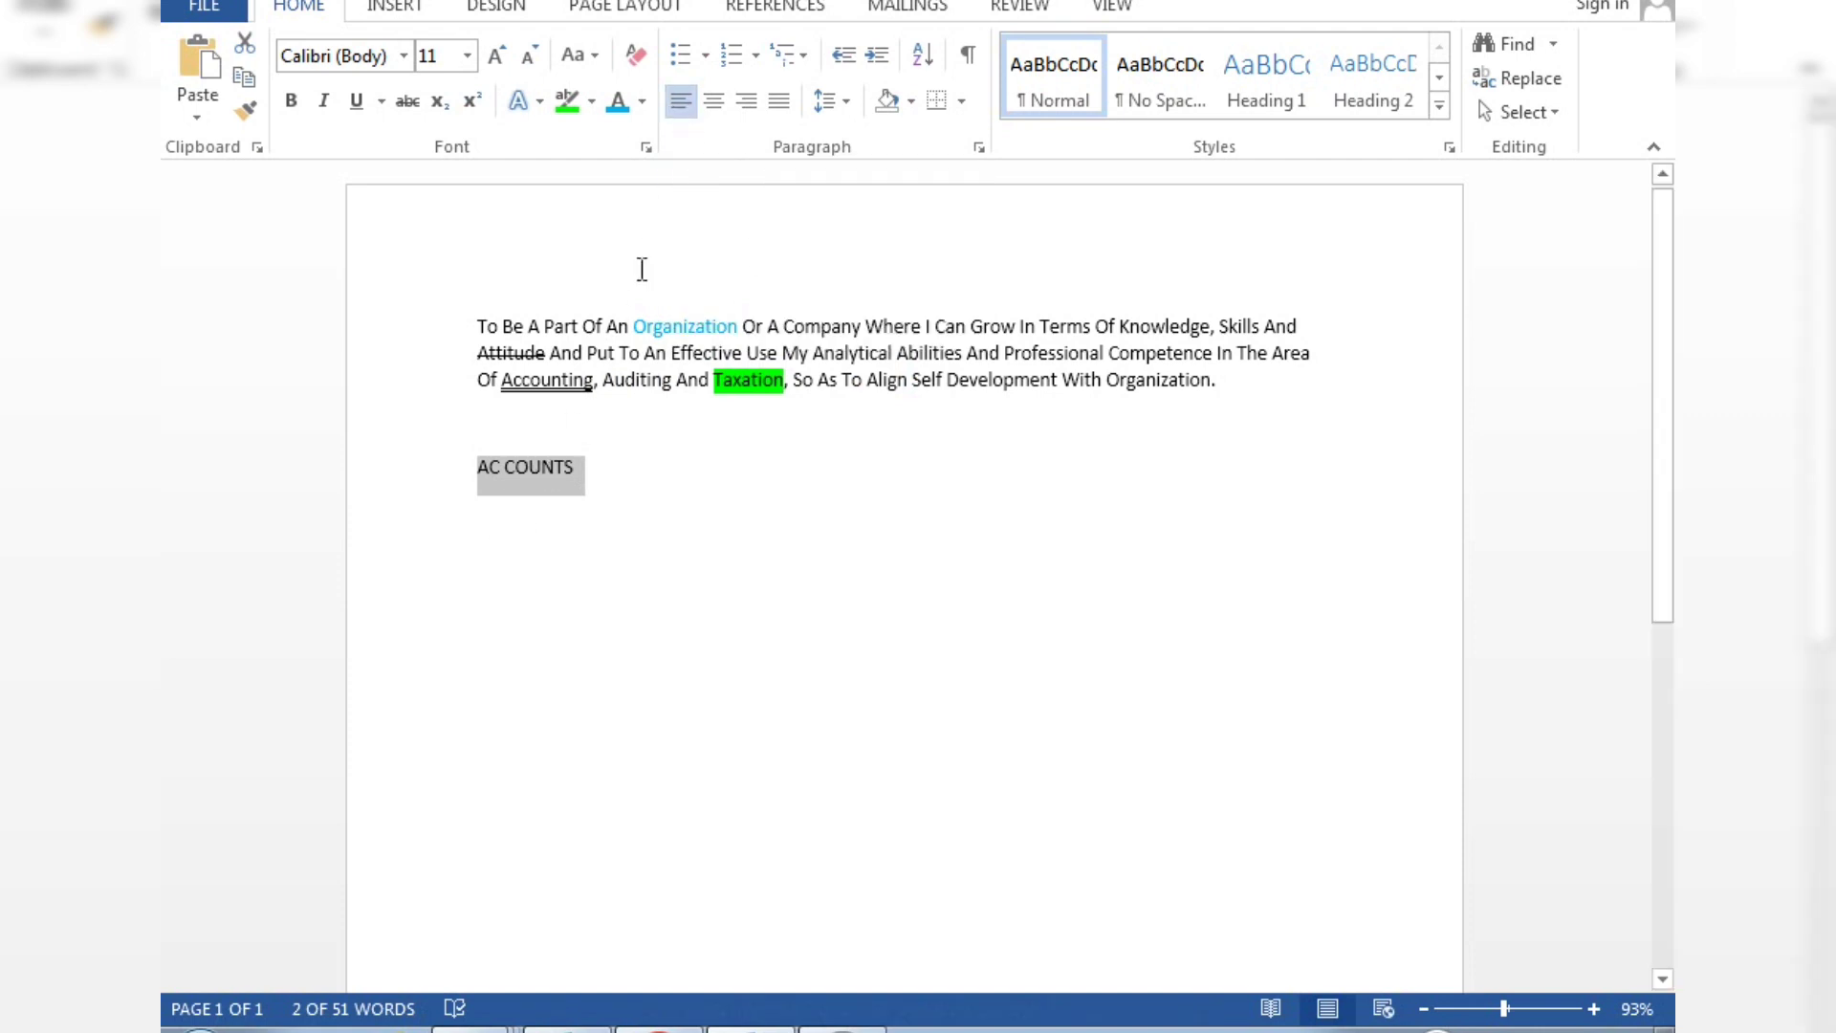
click(715, 101)
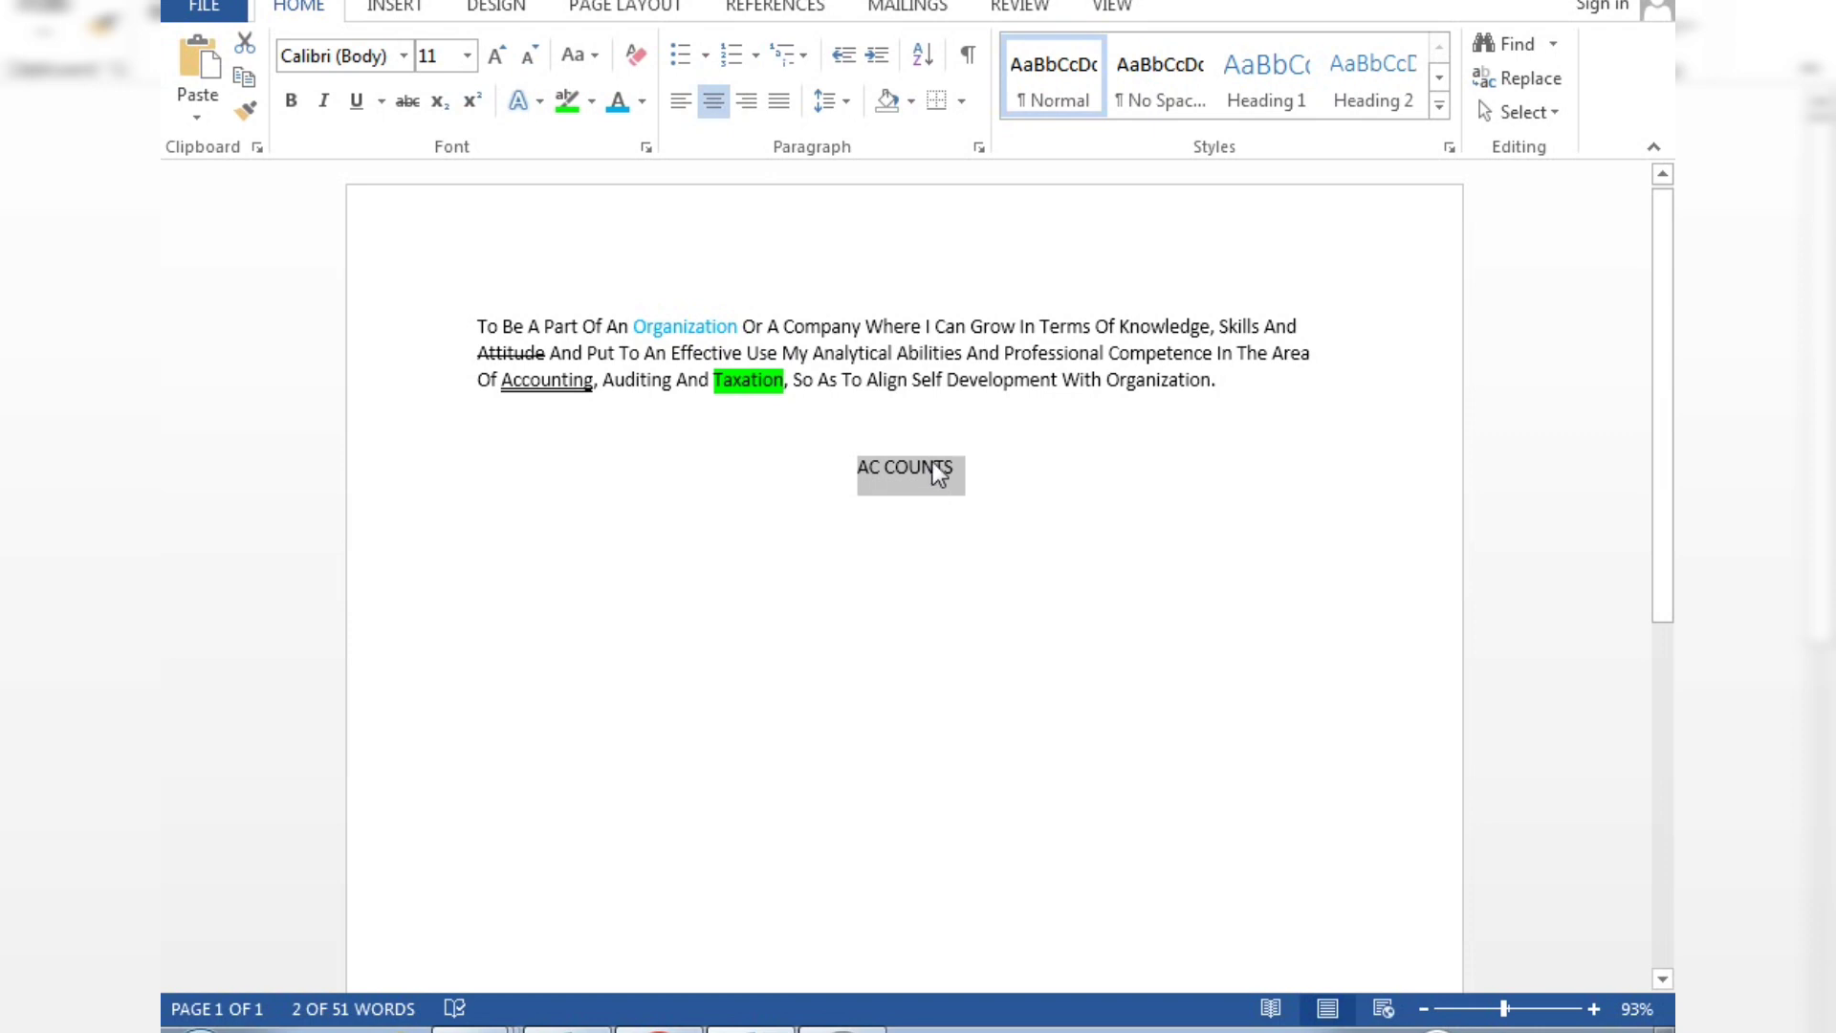
click(755, 106)
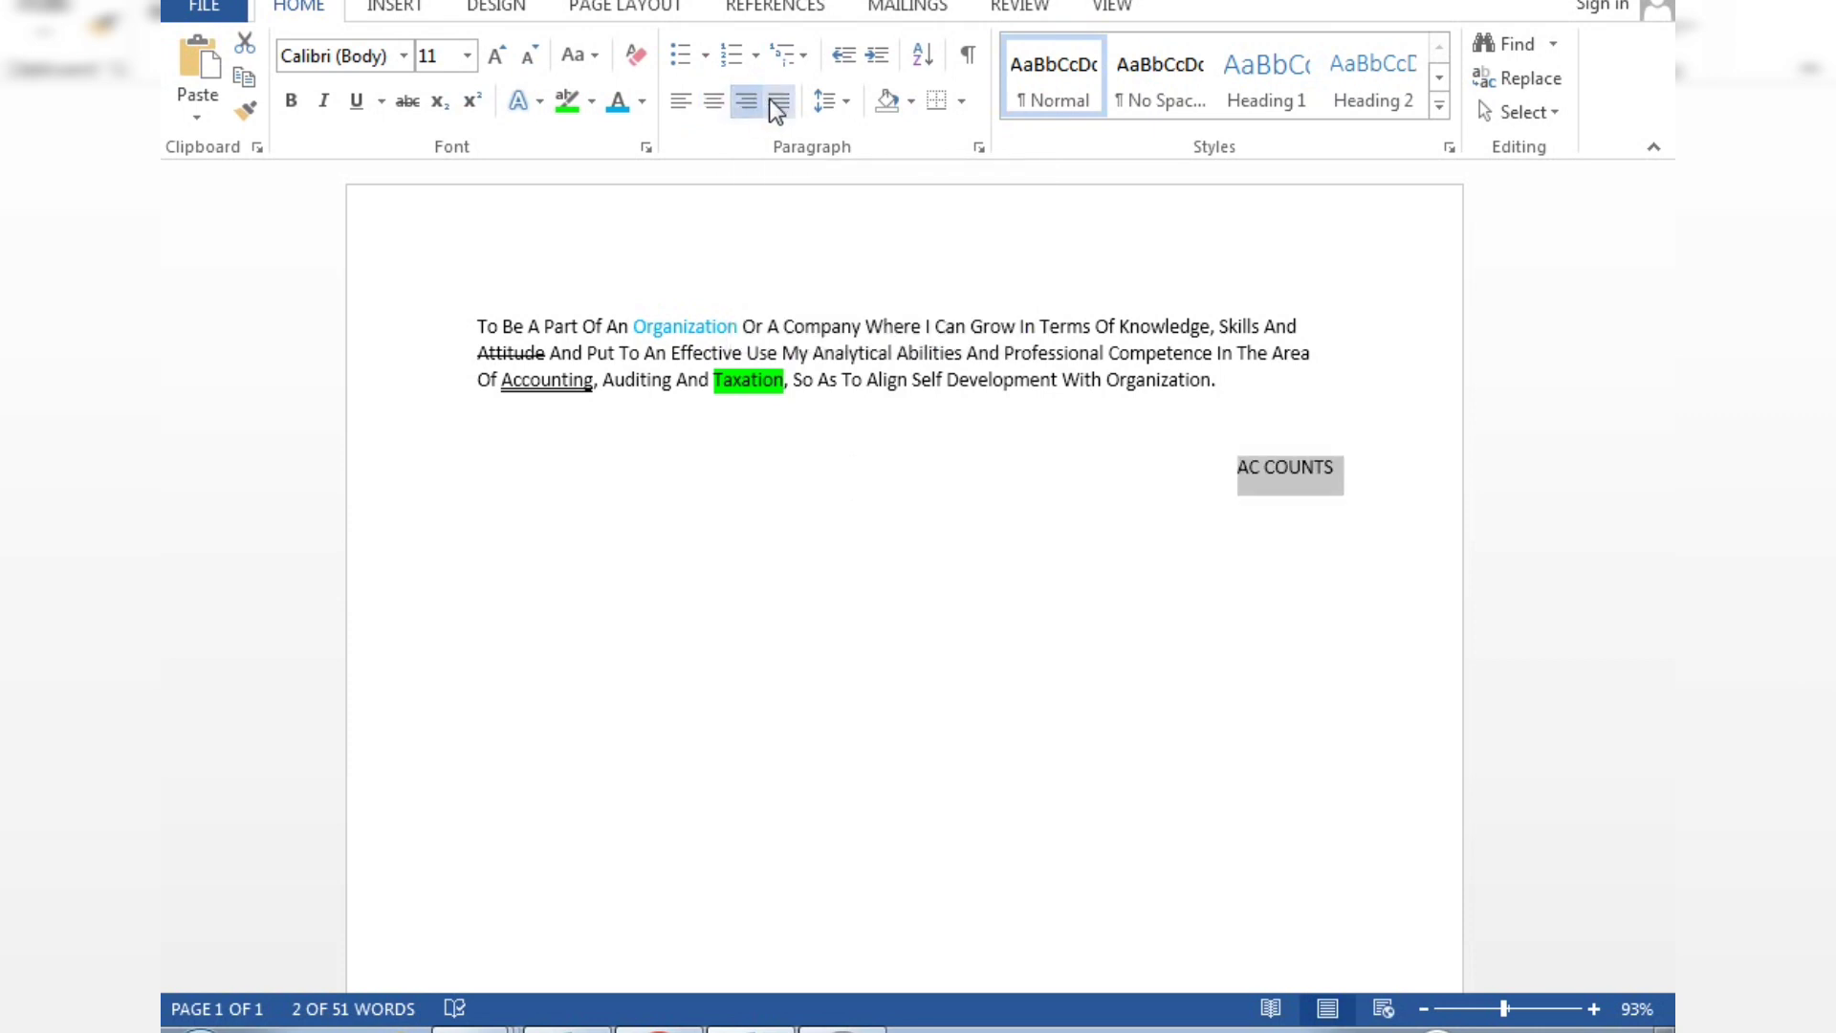
click(772, 103)
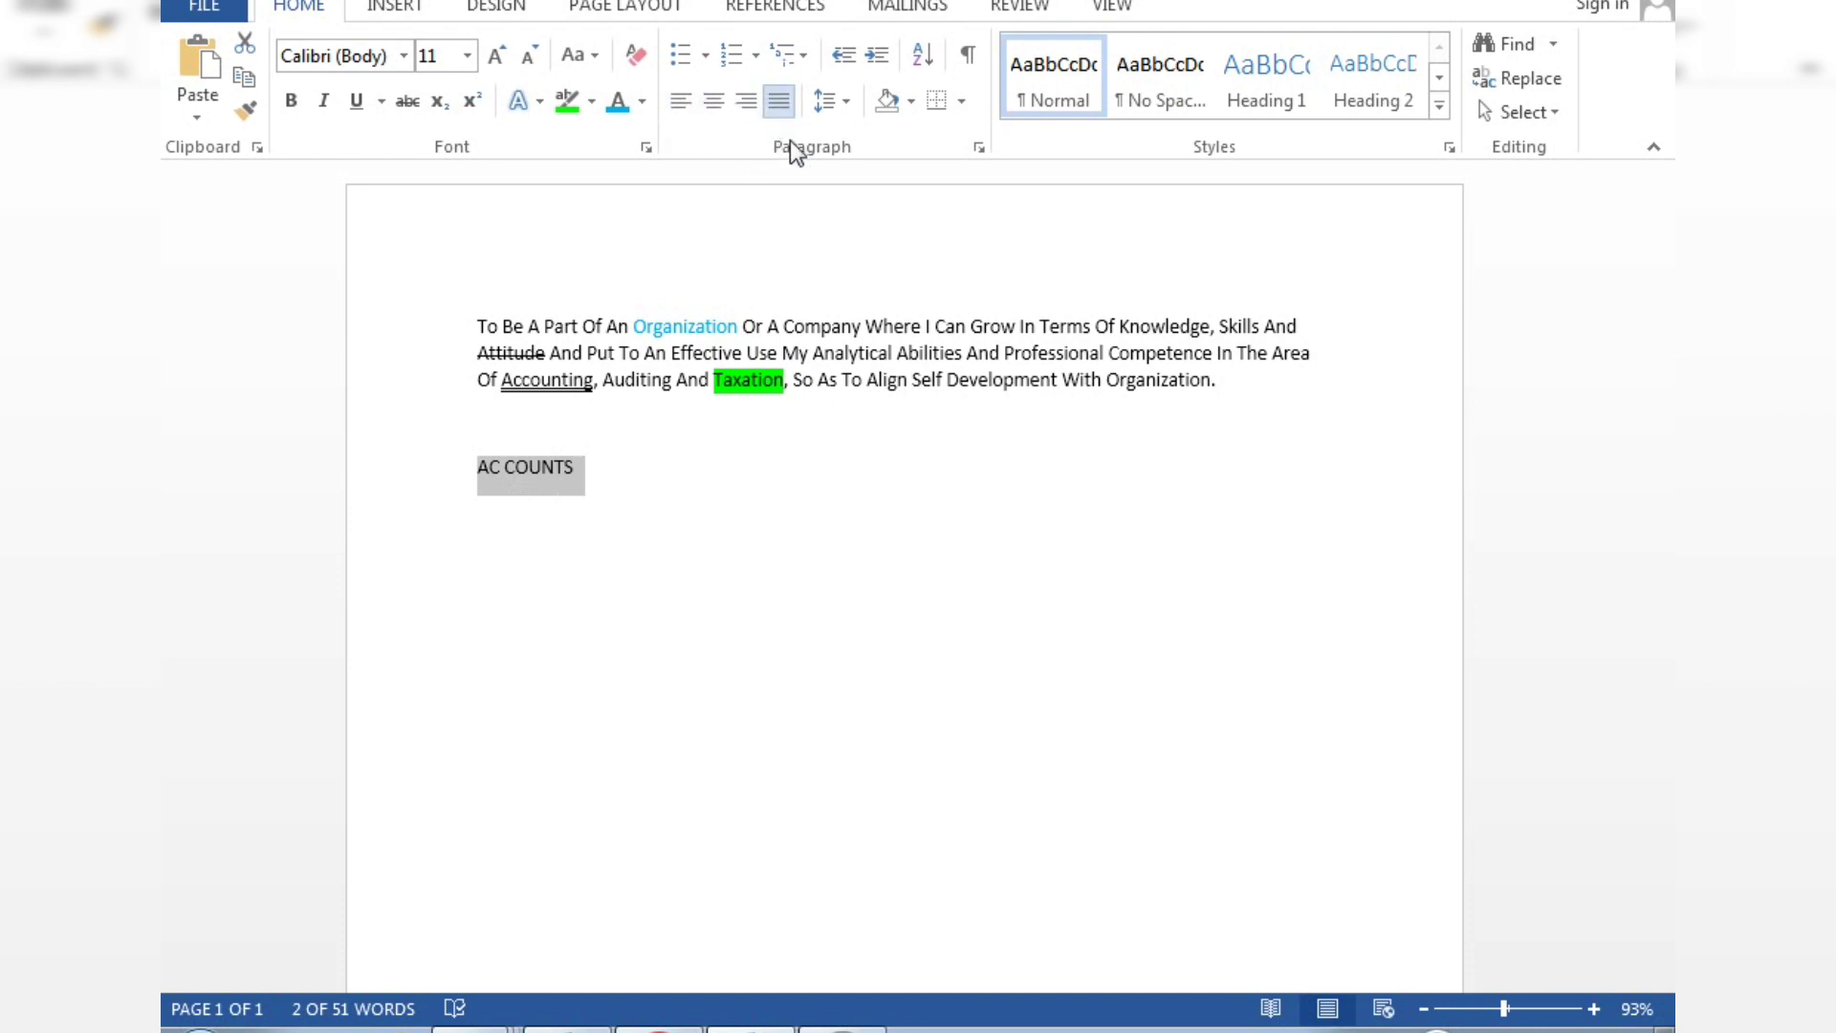
Step: Set the line spacing of the "AC COUNTS" line to 1.5
click(849, 99)
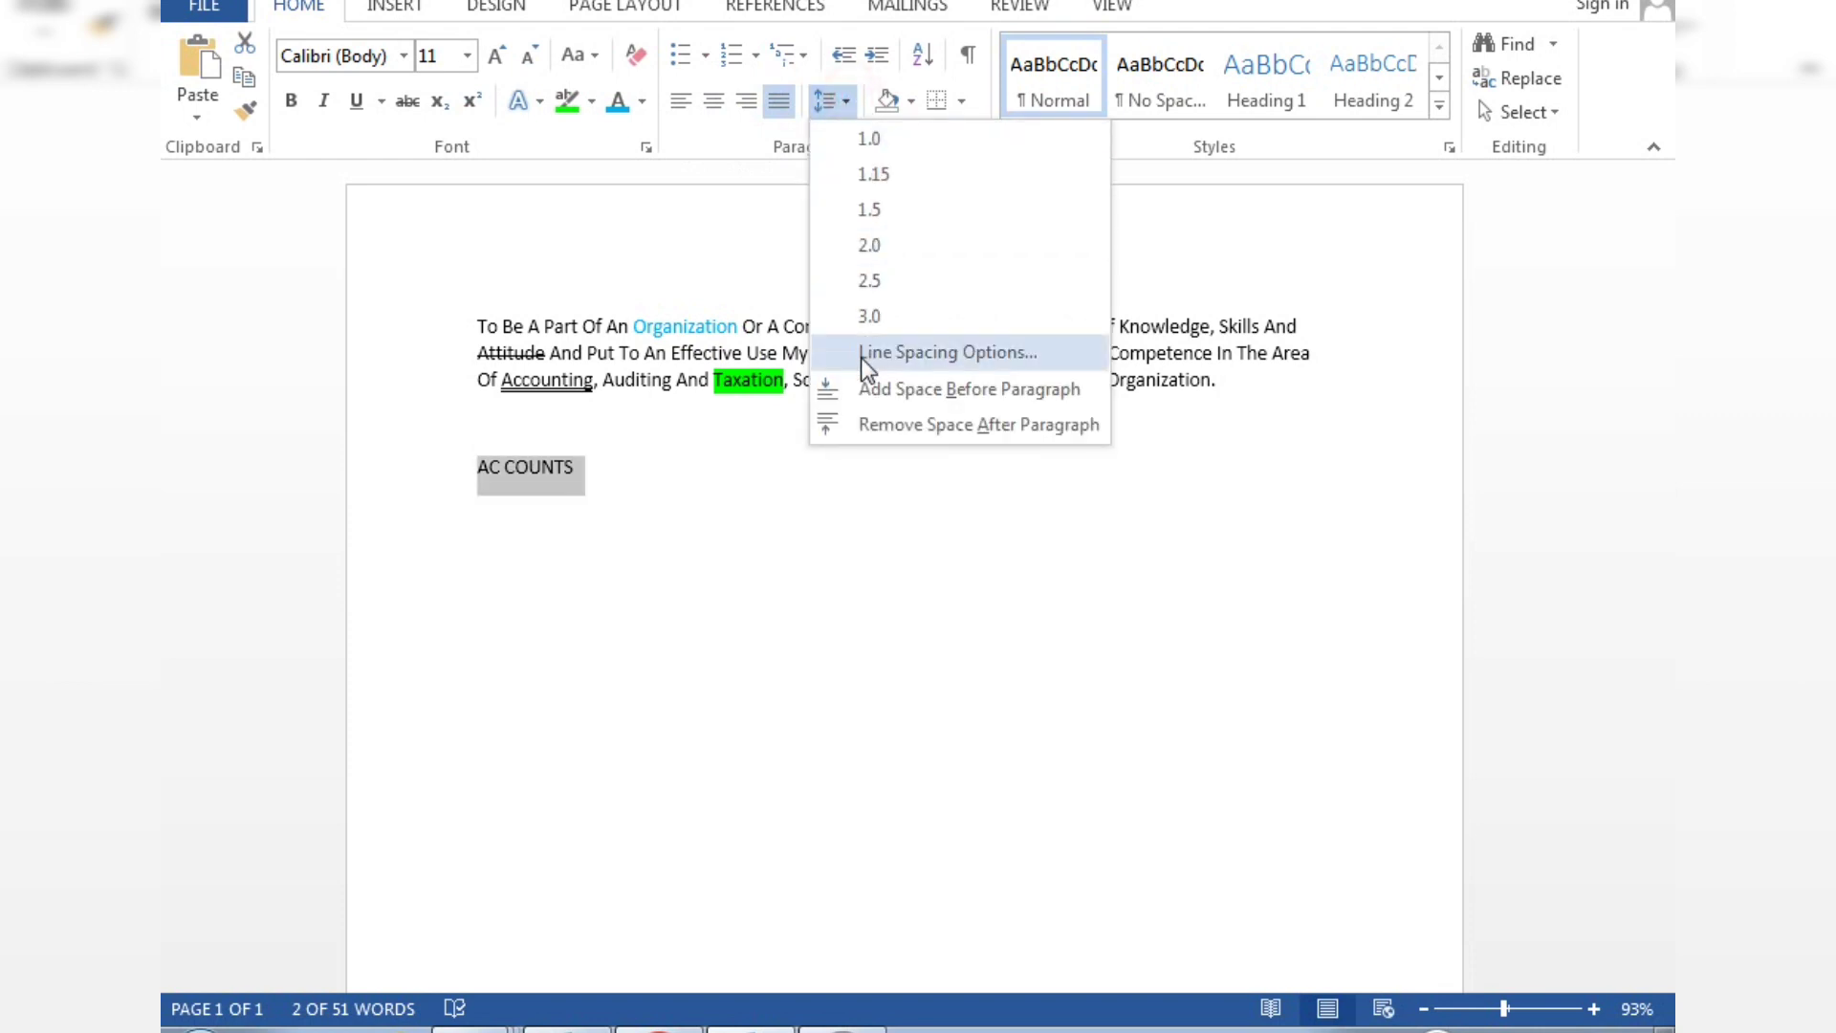
click(865, 214)
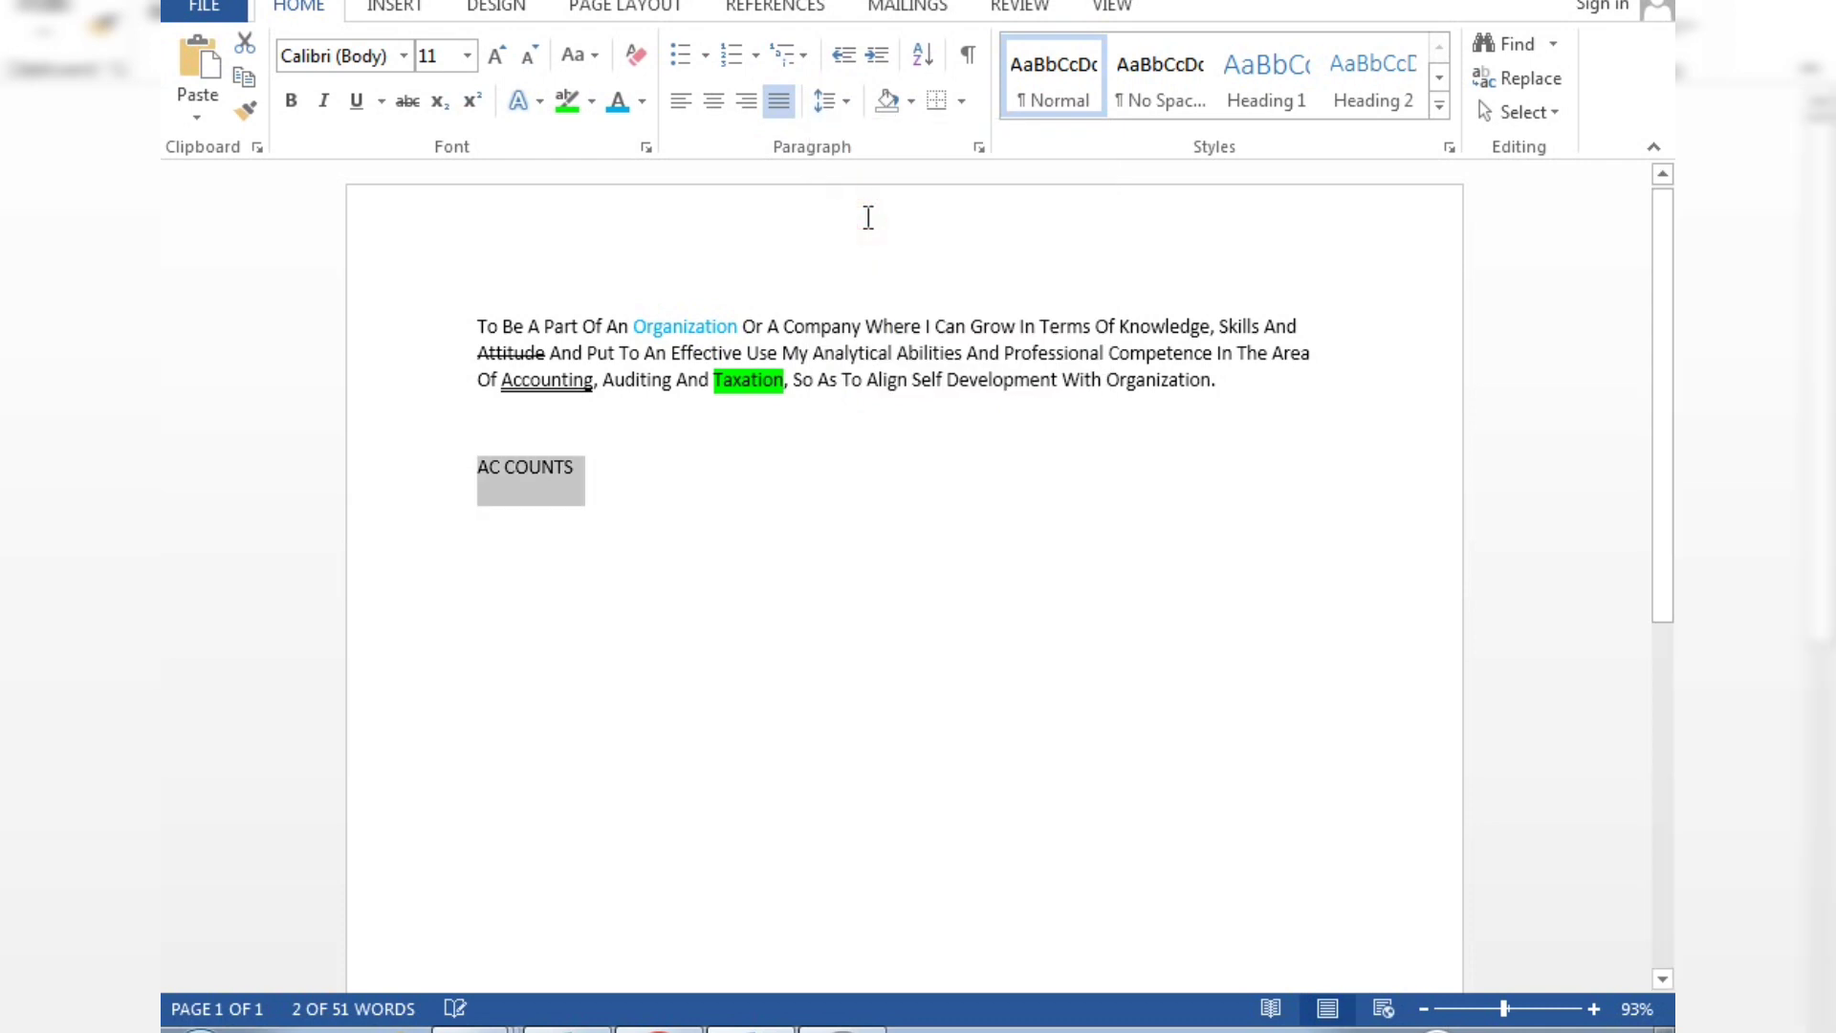
click(764, 677)
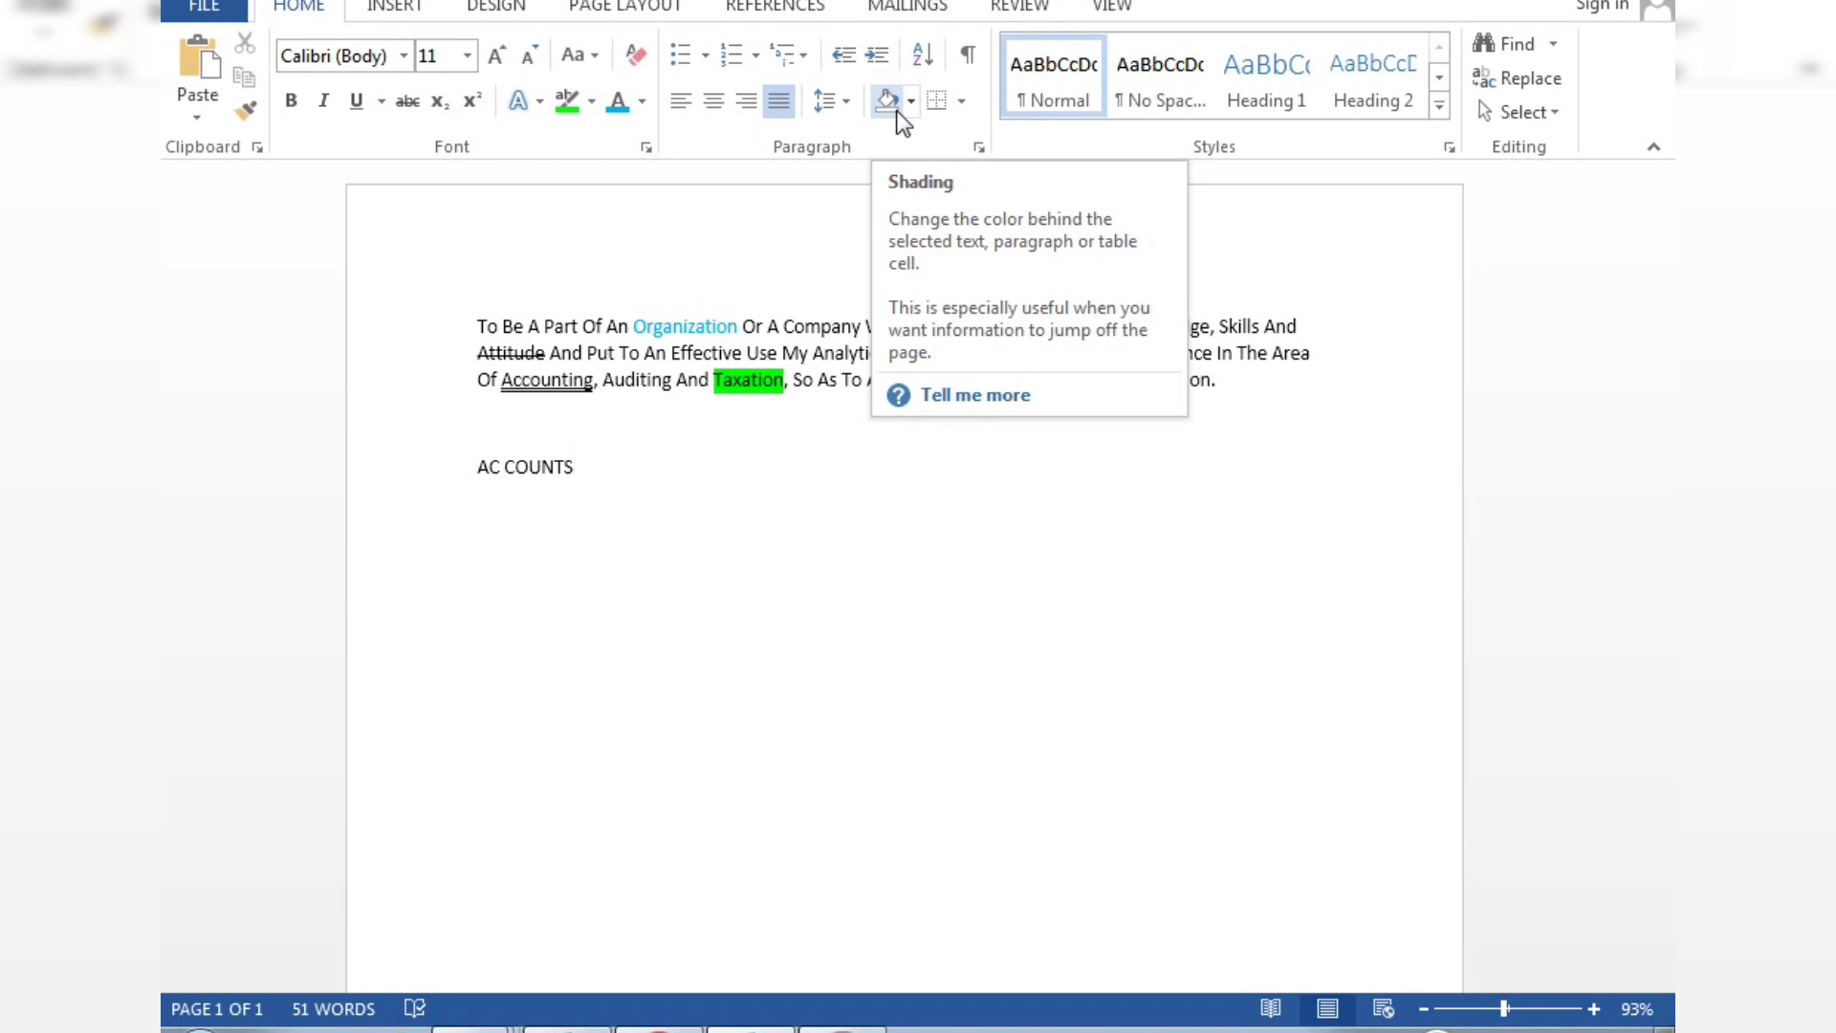
click(960, 103)
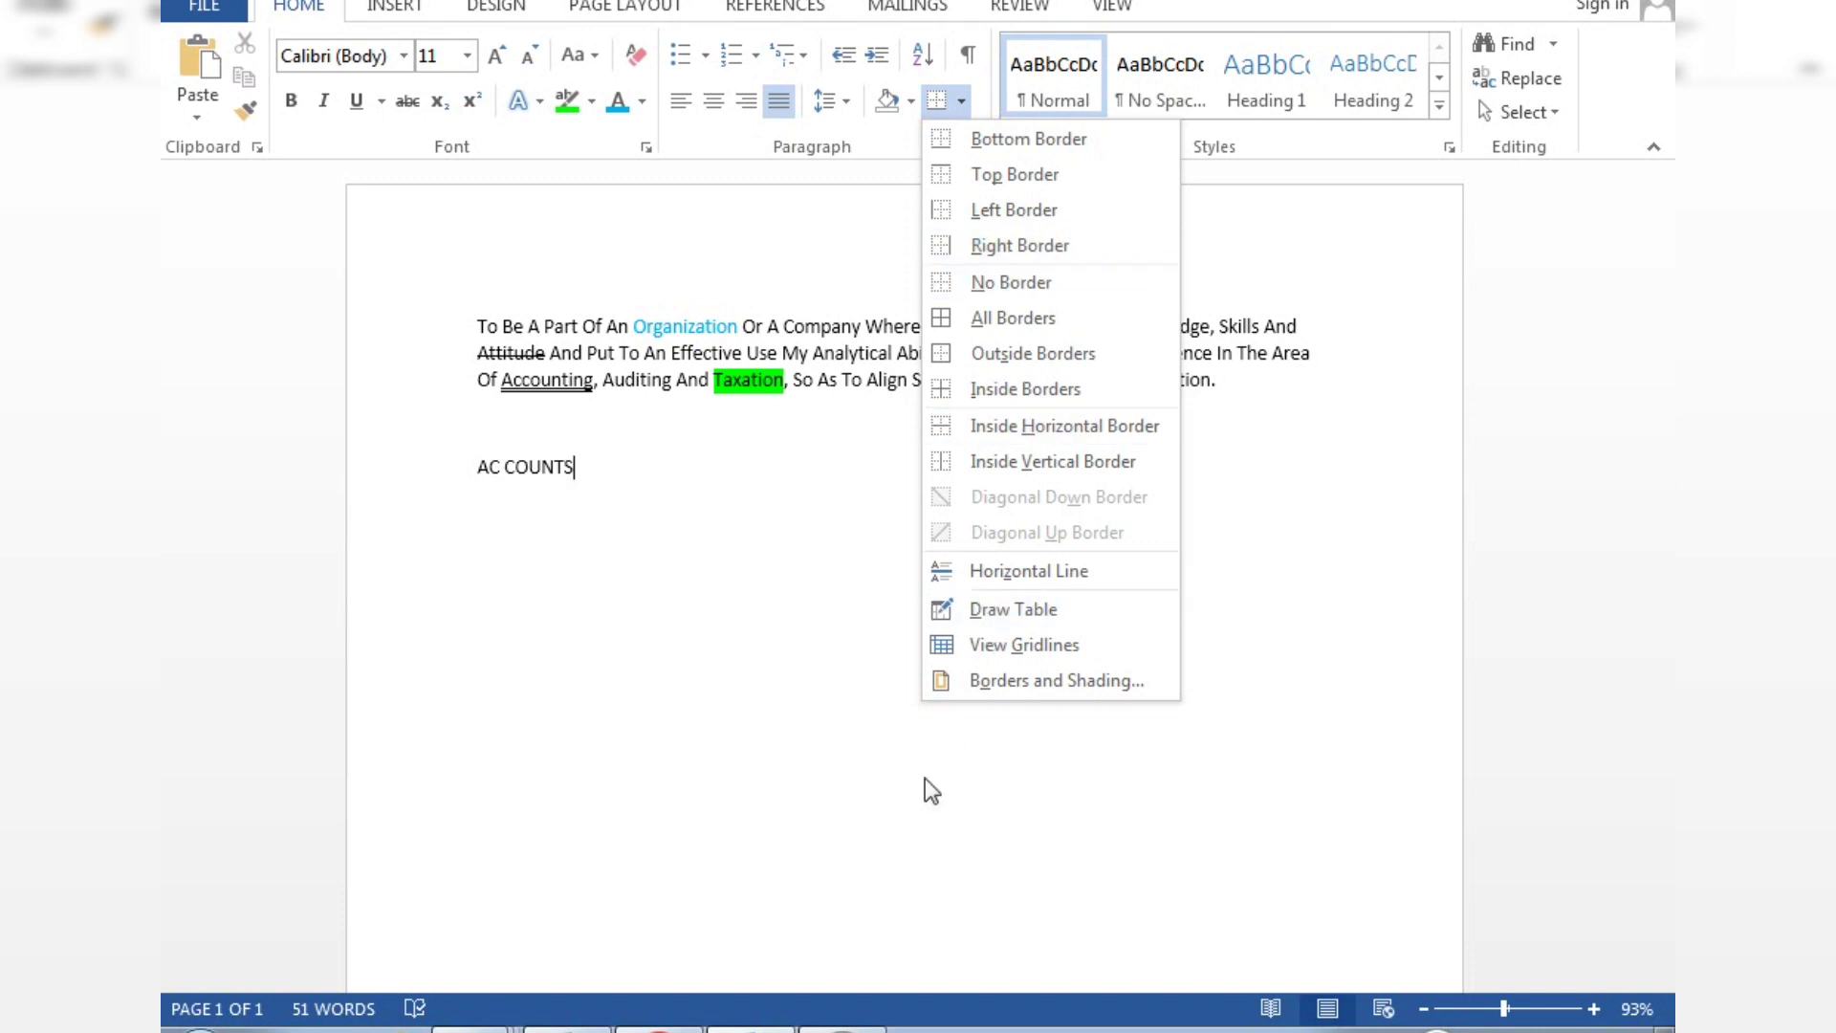
click(823, 840)
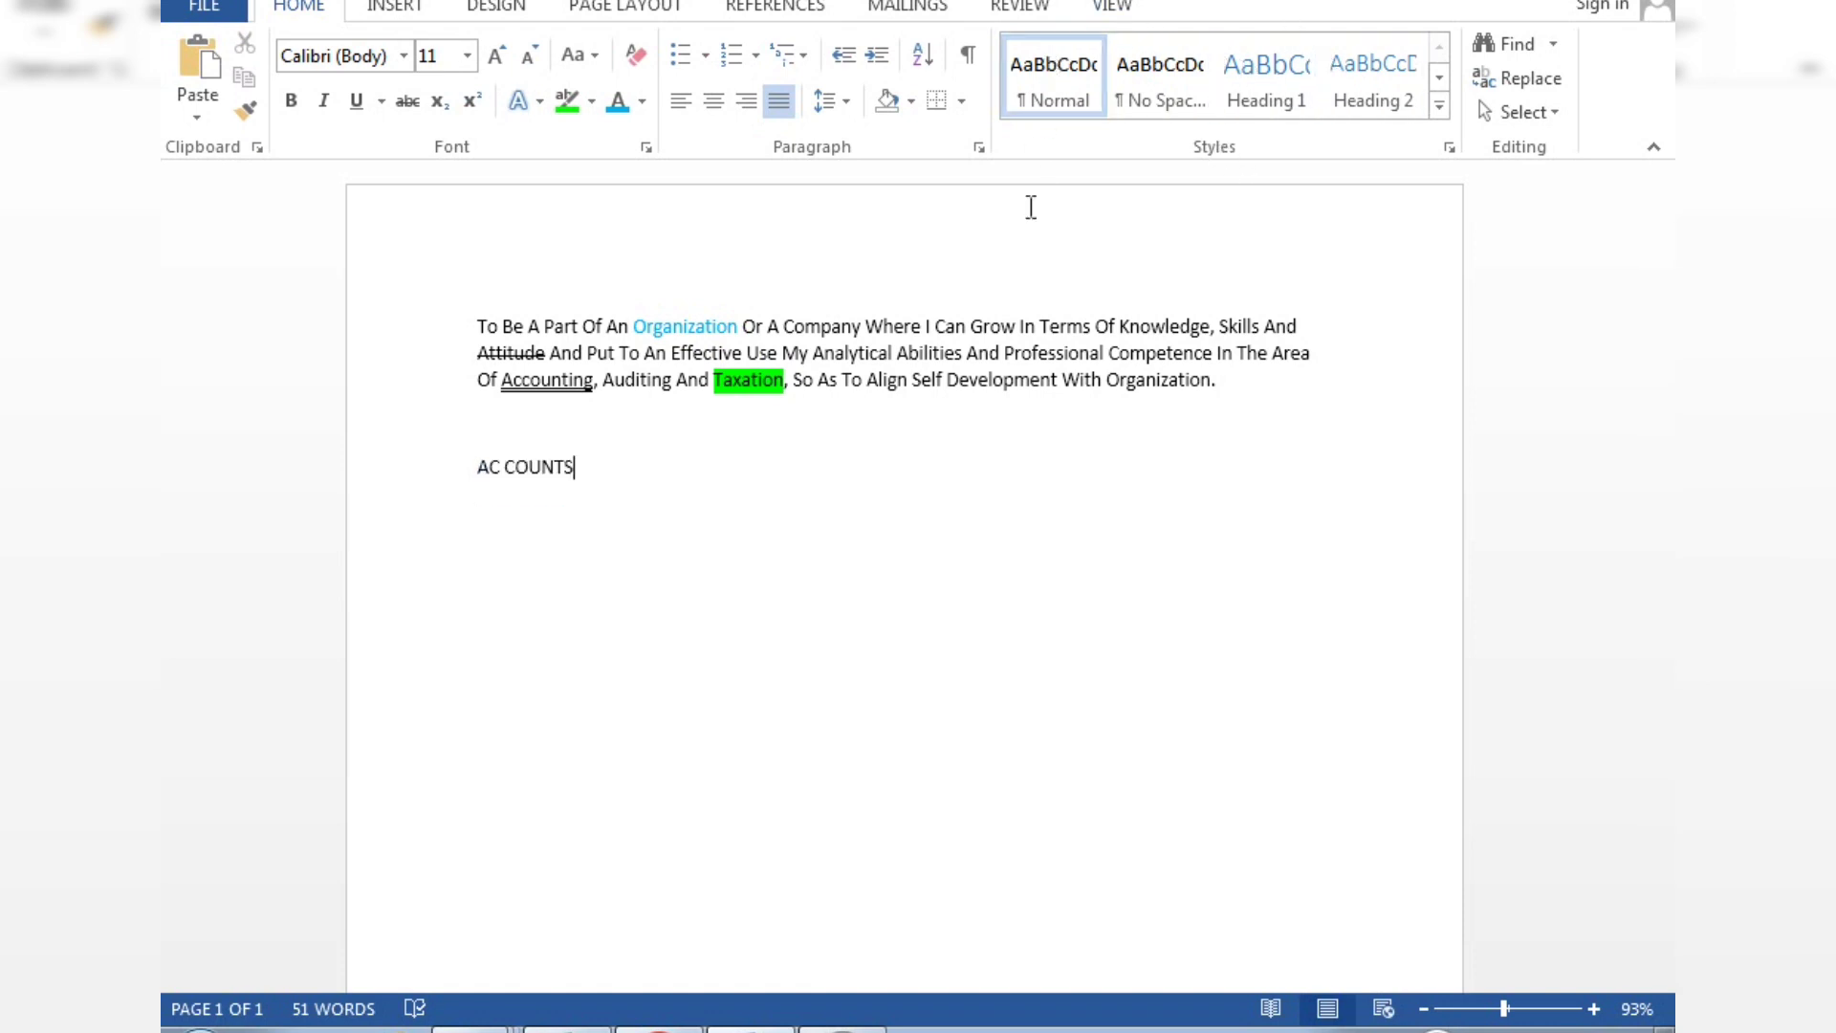
Step: Apply the Normal style to all the text, from the paragraph through the "AC COUNTS" line
click(474, 326)
drag(473, 326, 1139, 462)
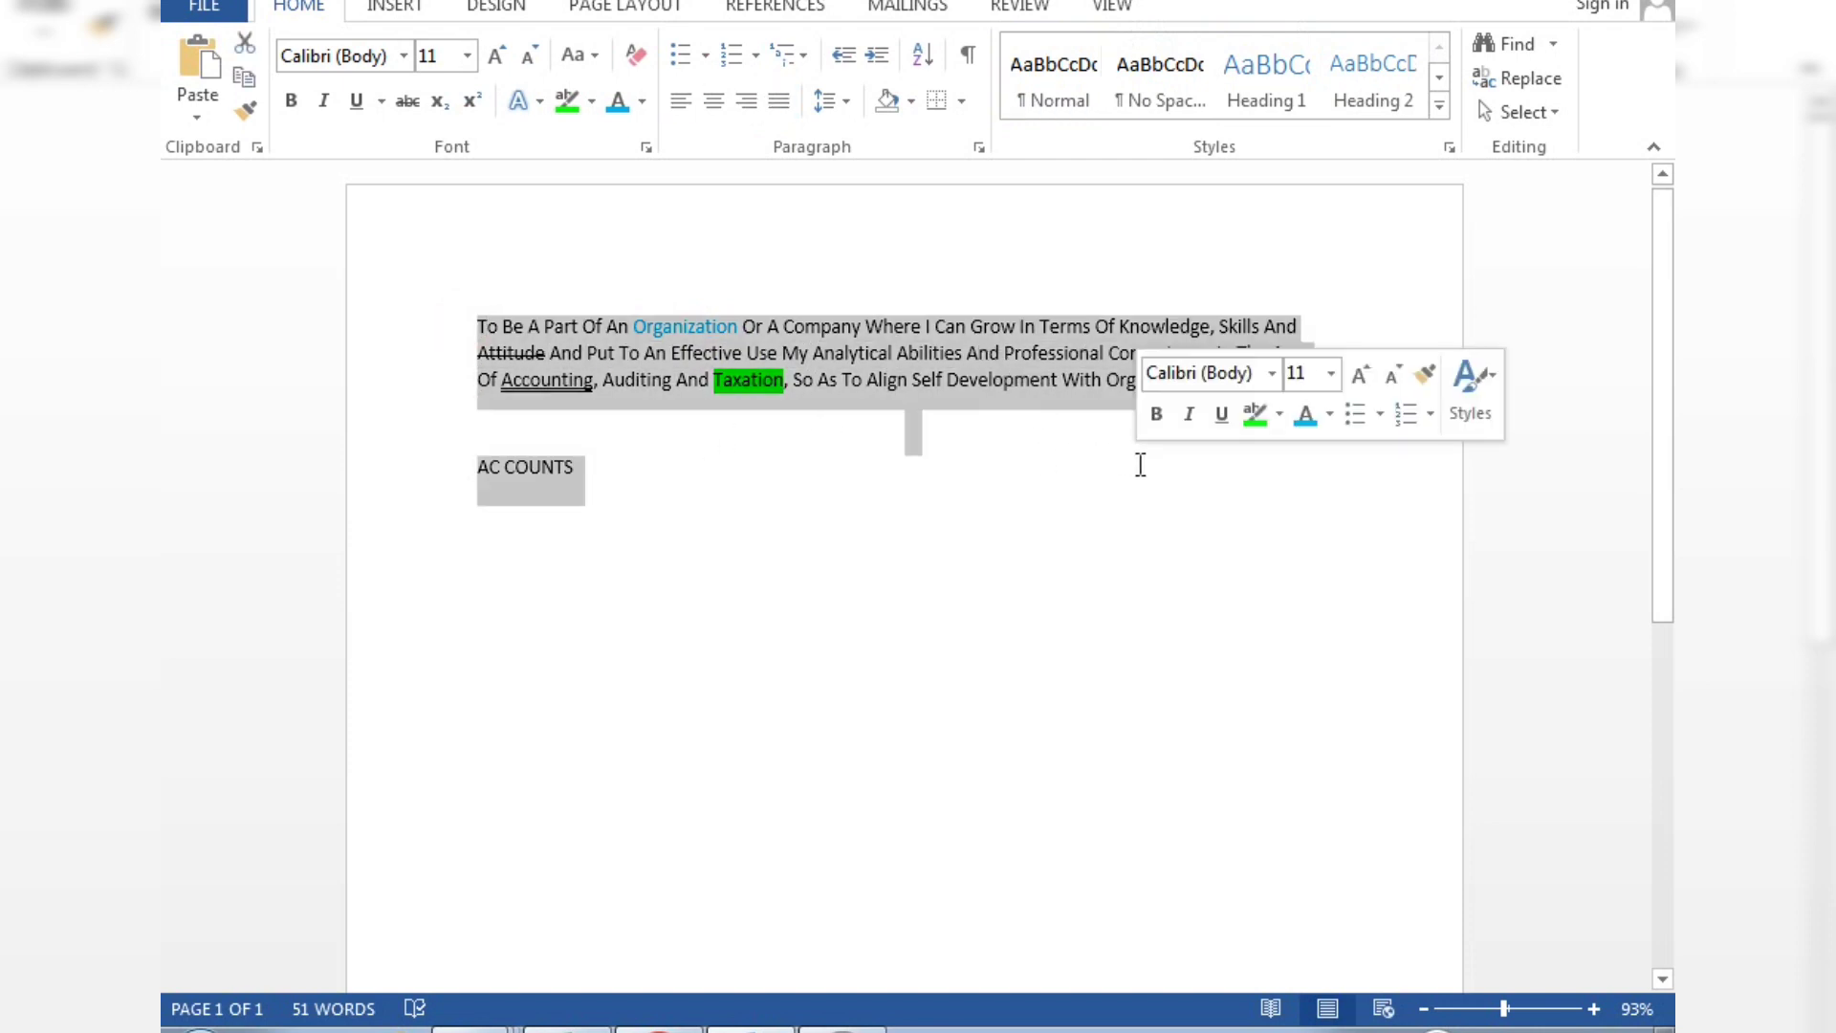
click(1046, 77)
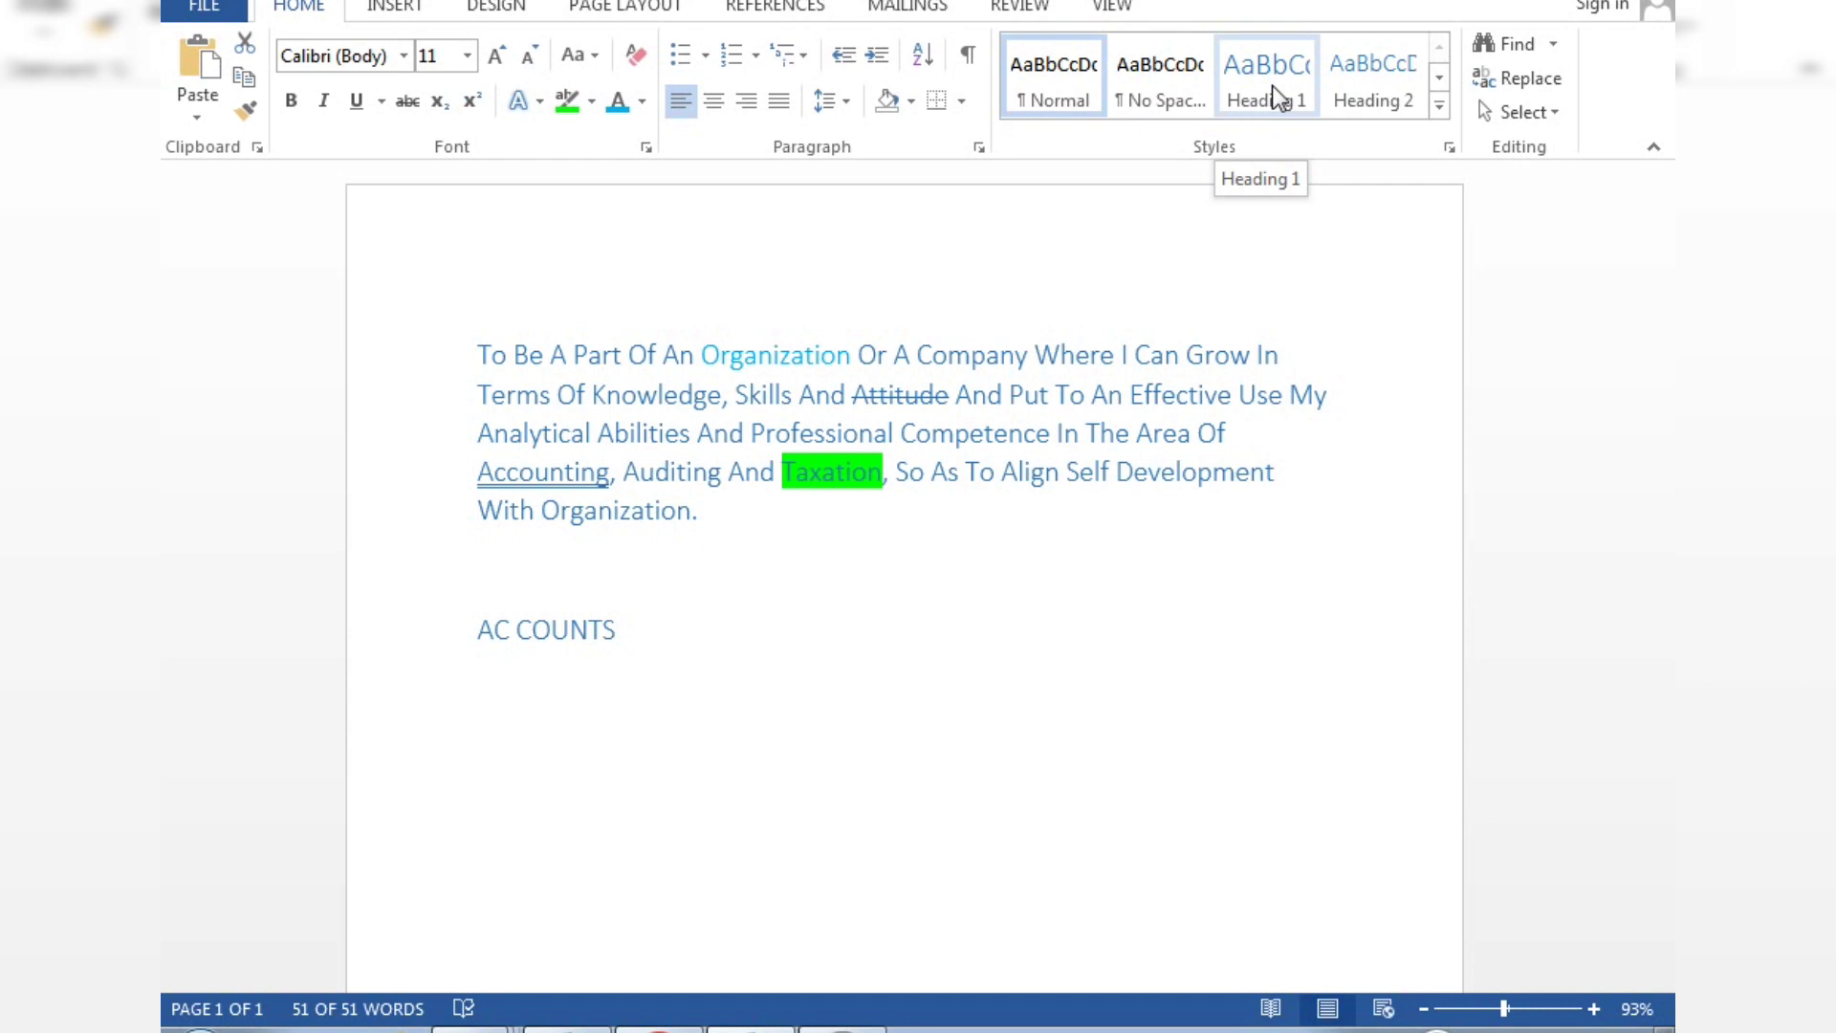
click(828, 660)
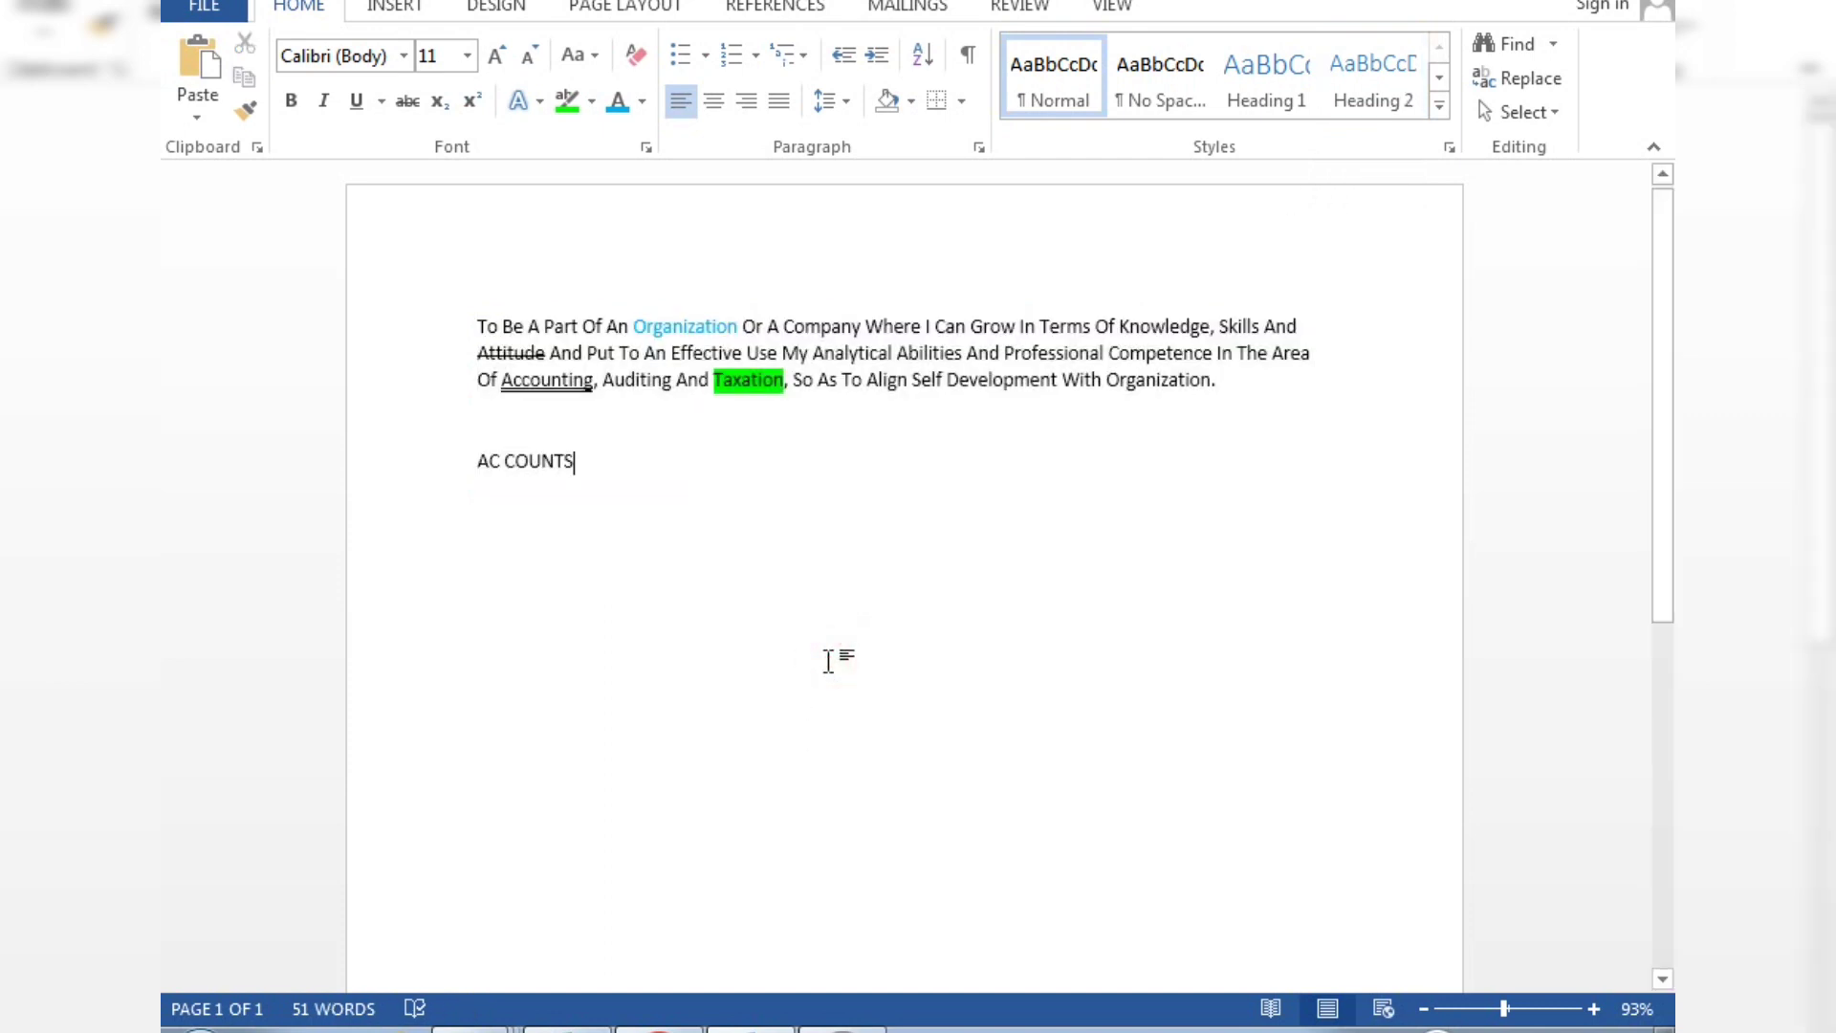